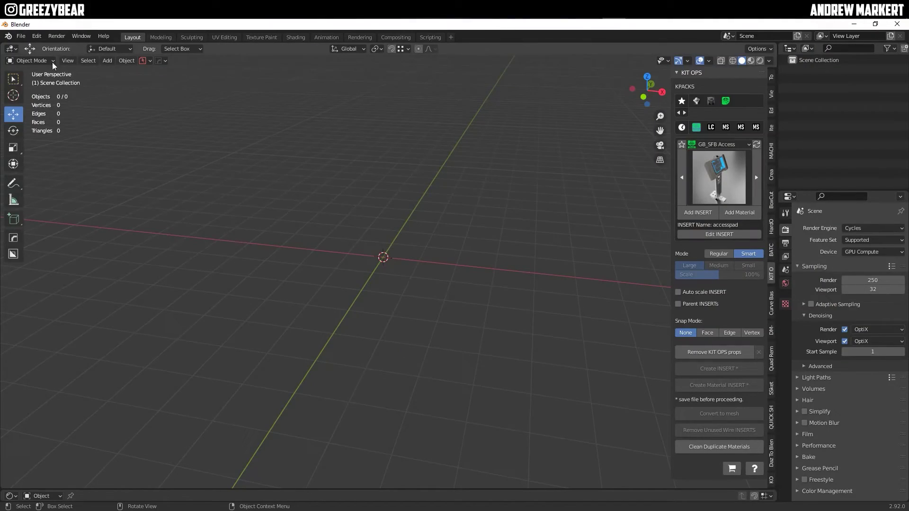
- Open Pilots_rig.blend from E:\~BIG MEDIUM SMALL\BMS MECH SQUAD\Characters\Characters
left_click(18, 35)
left_click(33, 59)
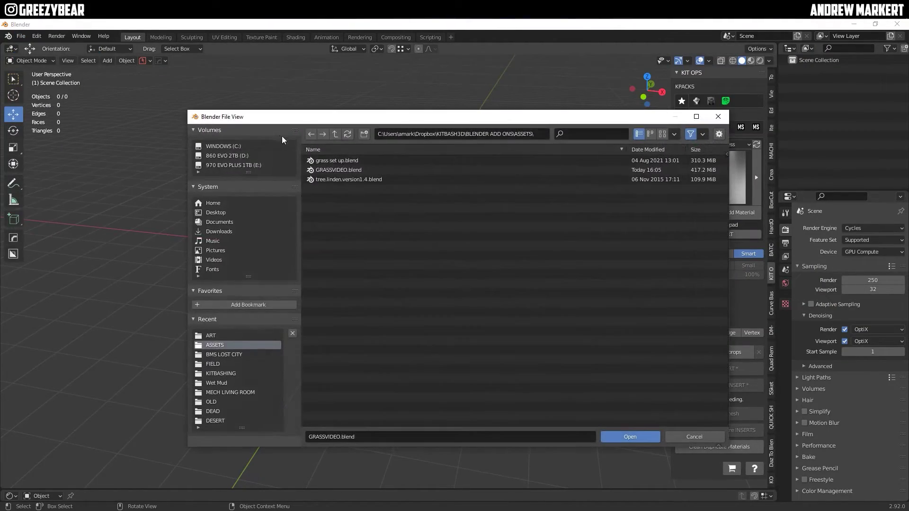
left_click(260, 164)
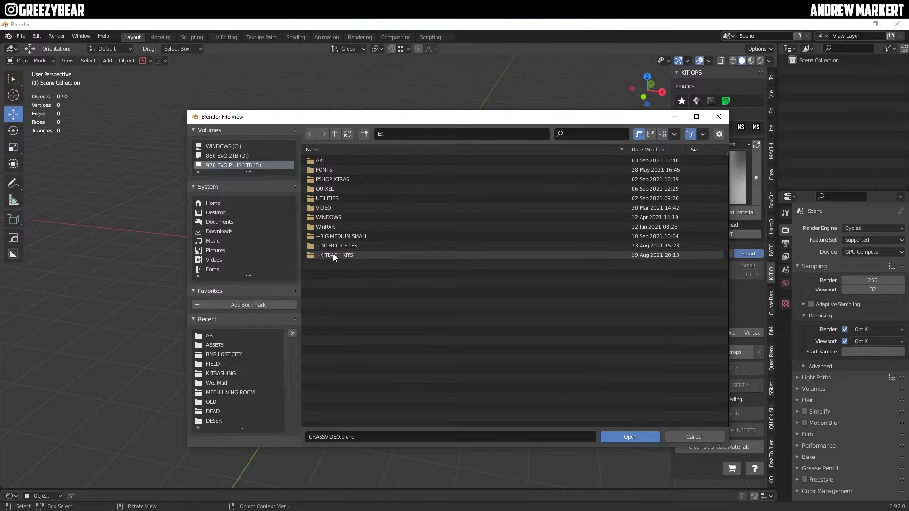
double_click(329, 236)
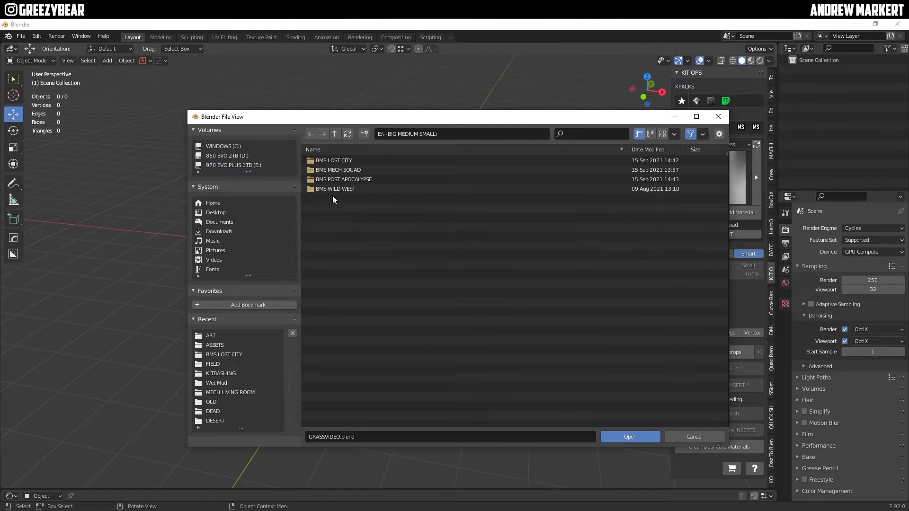
double_click(337, 168)
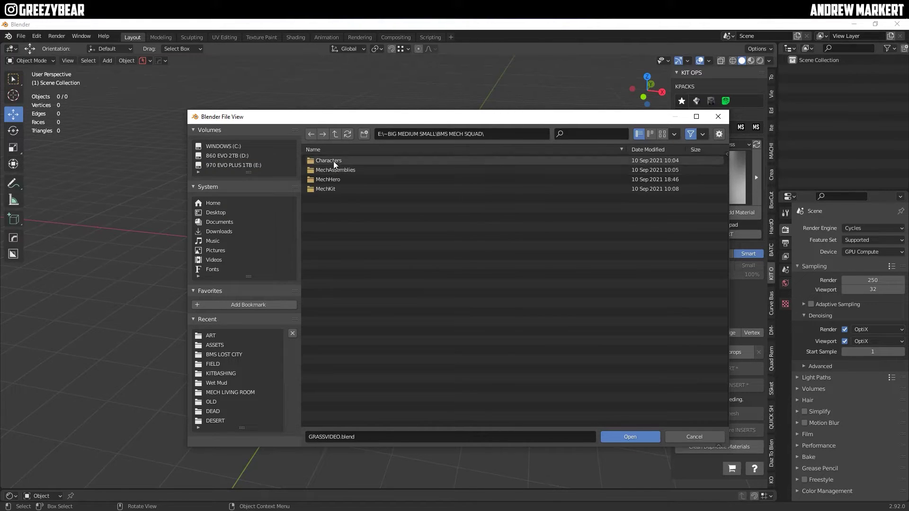
double_click(334, 161)
double_click(333, 161)
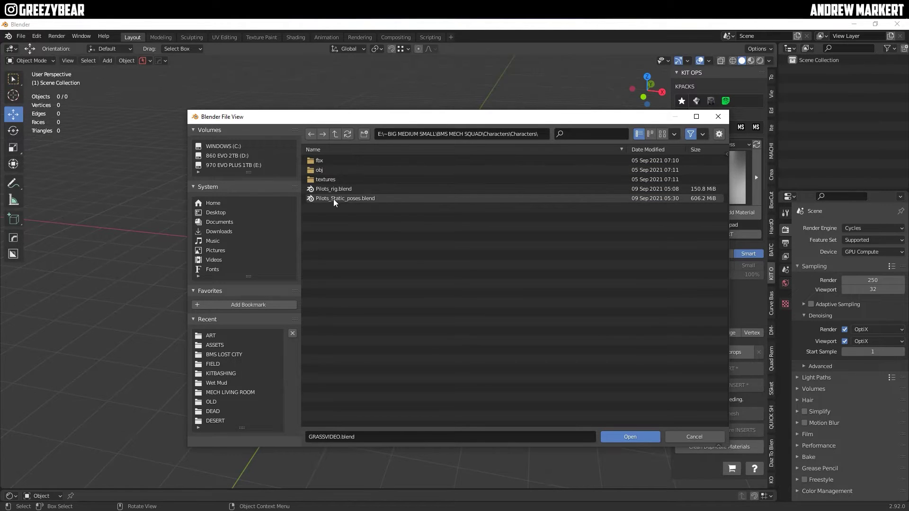
left_click(325, 190)
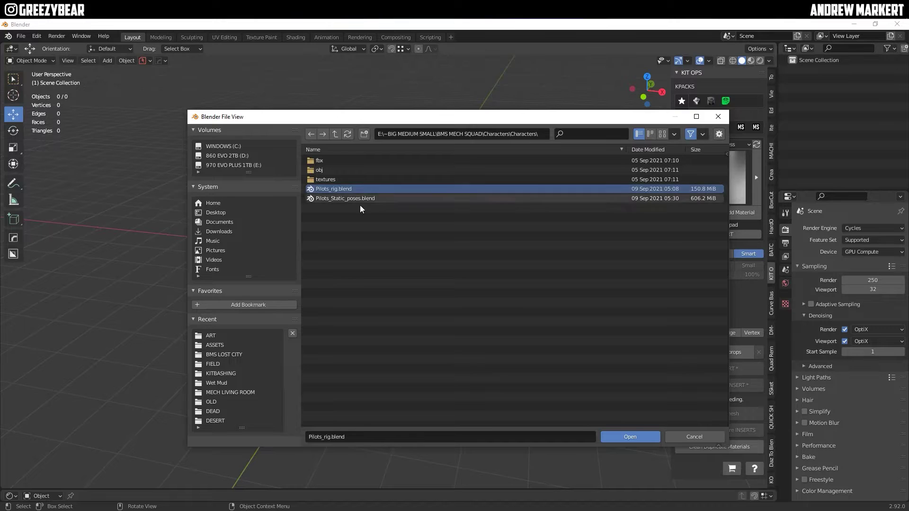
left_click(643, 440)
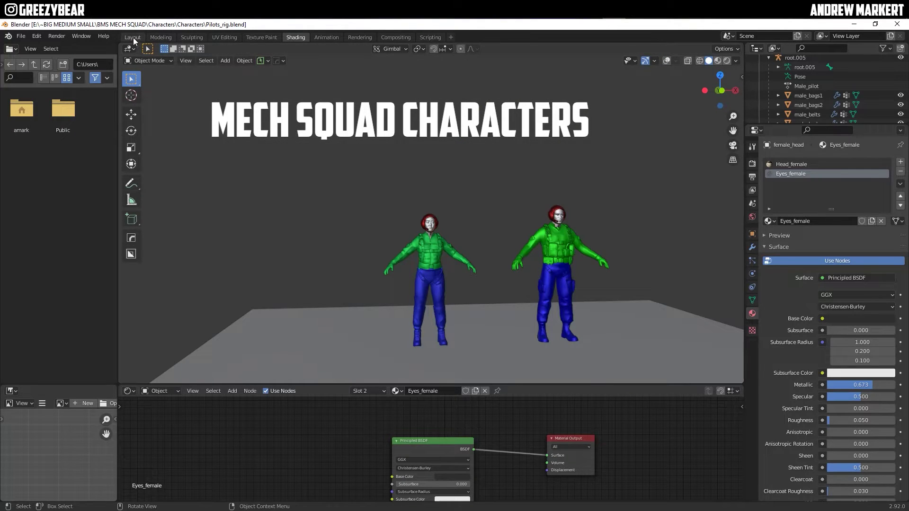
- Switch to the Layout workspace and display both pilots in Material Preview shading with the viewport overlays hidden
left_click(133, 37)
mouse_move(336, 312)
middle_mouse_down()
mouse_move(385, 271)
mouse_move(272, 311)
mouse_move(327, 322)
mouse_move(340, 303)
mouse_move(316, 340)
mouse_move(359, 300)
mouse_move(399, 281)
mouse_move(372, 287)
mouse_move(382, 285)
middle_mouse_up()
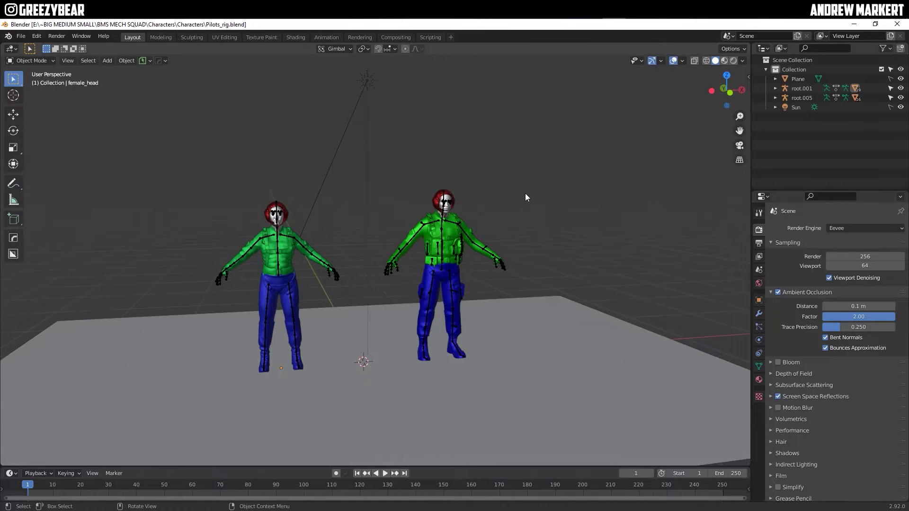
left_click(724, 61)
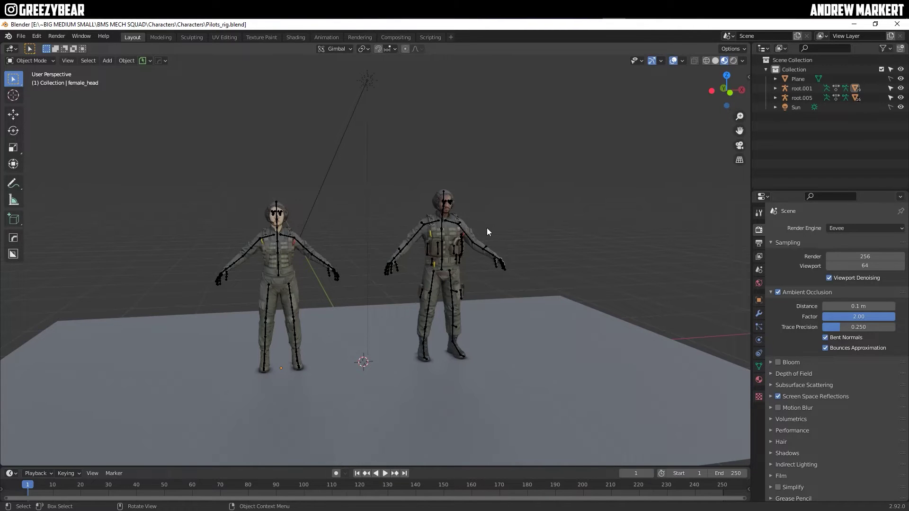
left_click(672, 61)
scroll(457, 223, "up", 5)
middle_click_drag(313, 240, 439, 238, "shift")
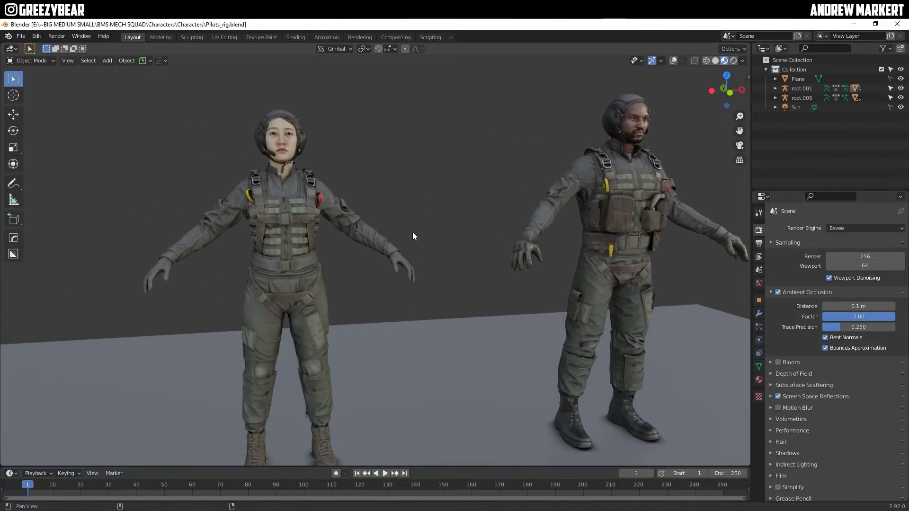
scroll(371, 245, "down", 5)
middle_click_drag(380, 238, 349, 234)
scroll(349, 235, "up", 5)
middle_click_drag(391, 260, 491, 251)
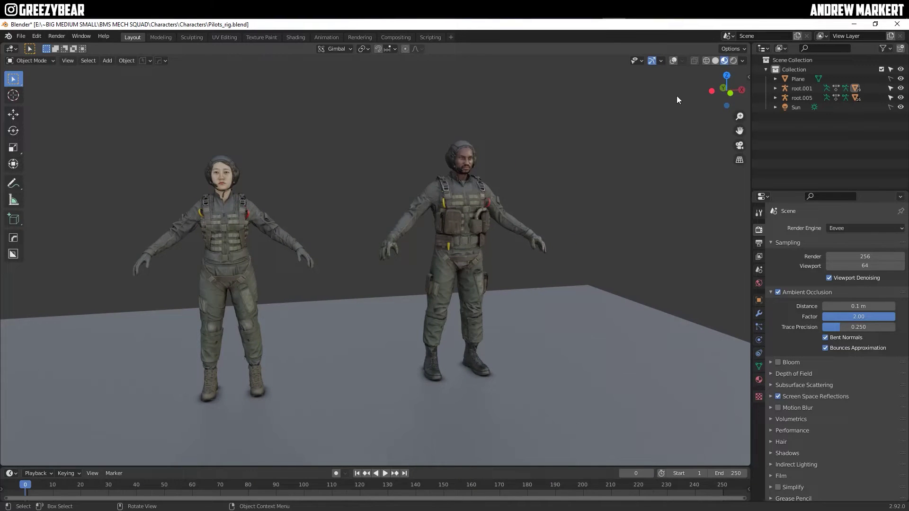
- Show the viewport overlays again and make the female pilot's armature, root.001, the selected object
left_click(786, 89)
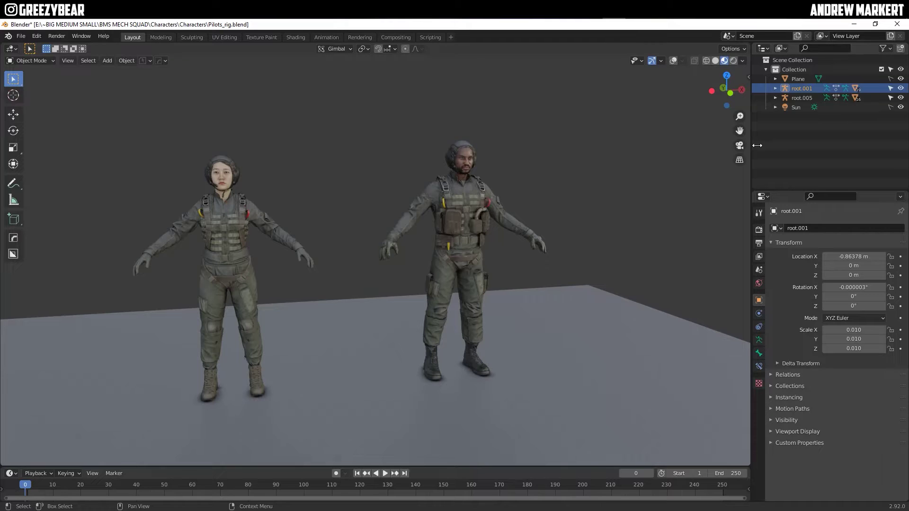
left_click_drag(757, 146, 701, 144)
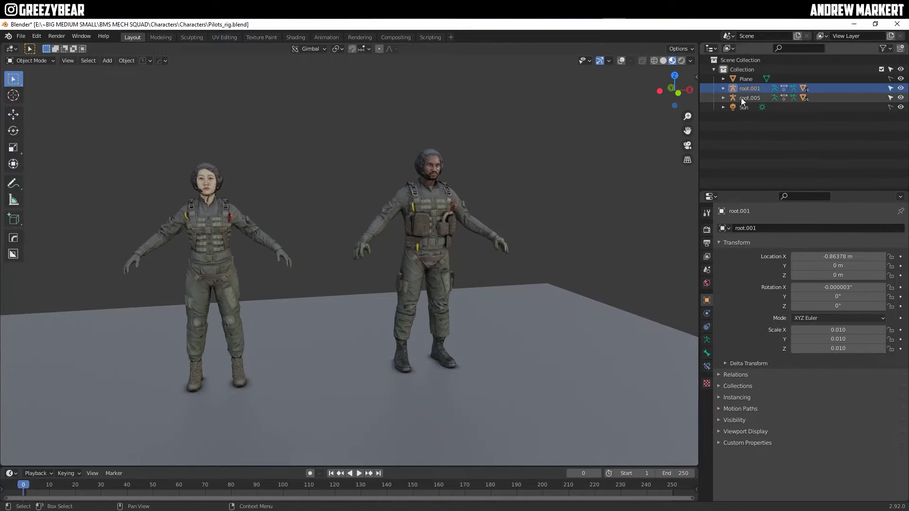
left_click(621, 60)
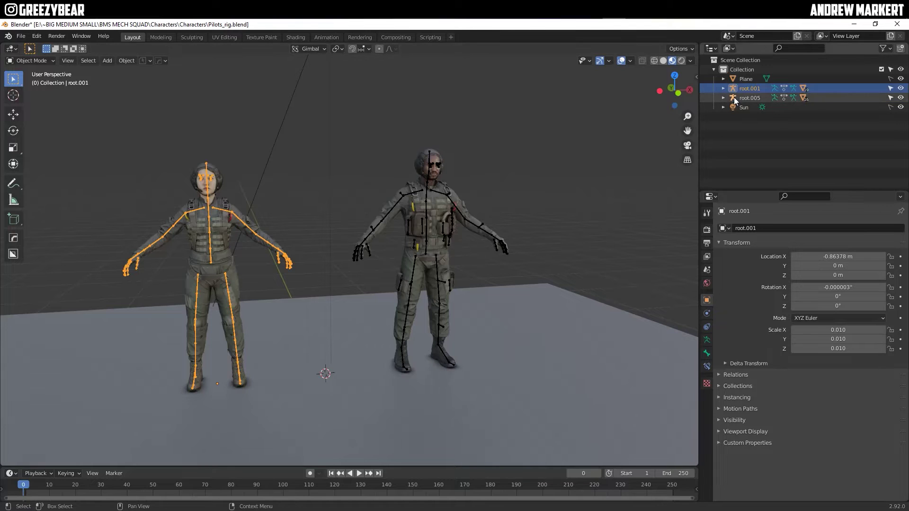
left_click(397, 189)
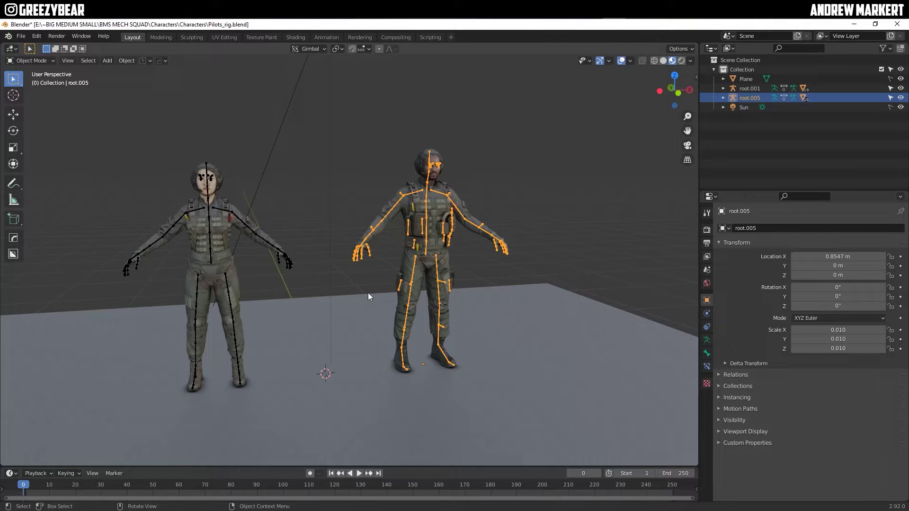
left_click(735, 89)
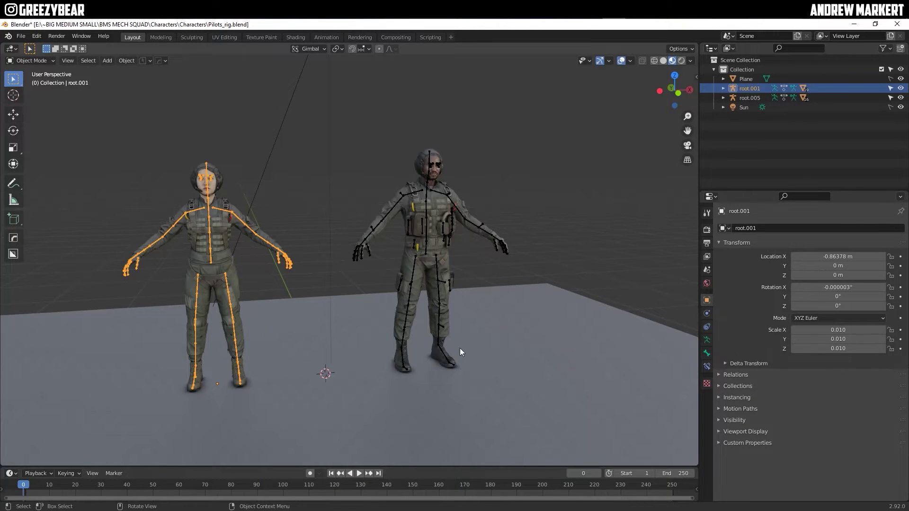
- Display the female armature's Pose Library in its data properties and enlarge the pose list
left_click(708, 341)
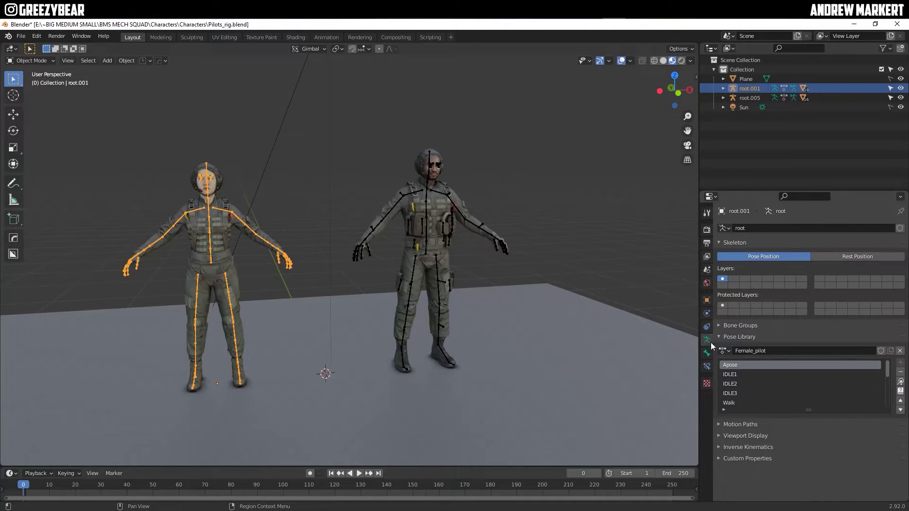
left_click_drag(705, 316, 604, 316)
left_click_drag(763, 414, 763, 481)
left_click(624, 335)
left_click(626, 336)
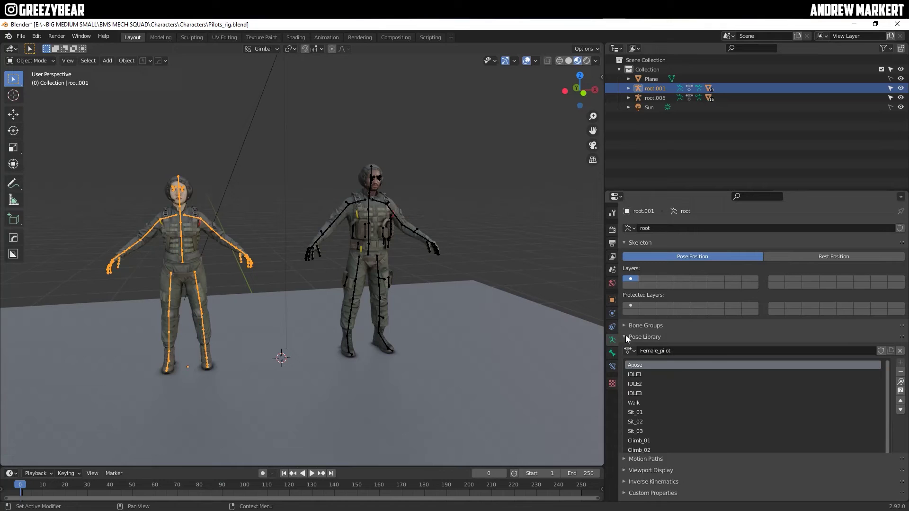
- Apply the IDLE1 library pose to the female pilot and hide the viewport overlays
left_click(644, 374)
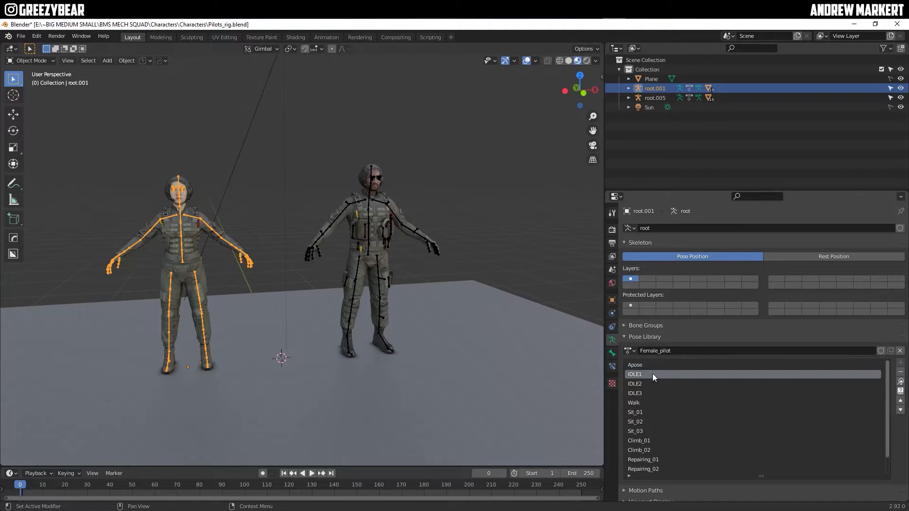
left_click(901, 382)
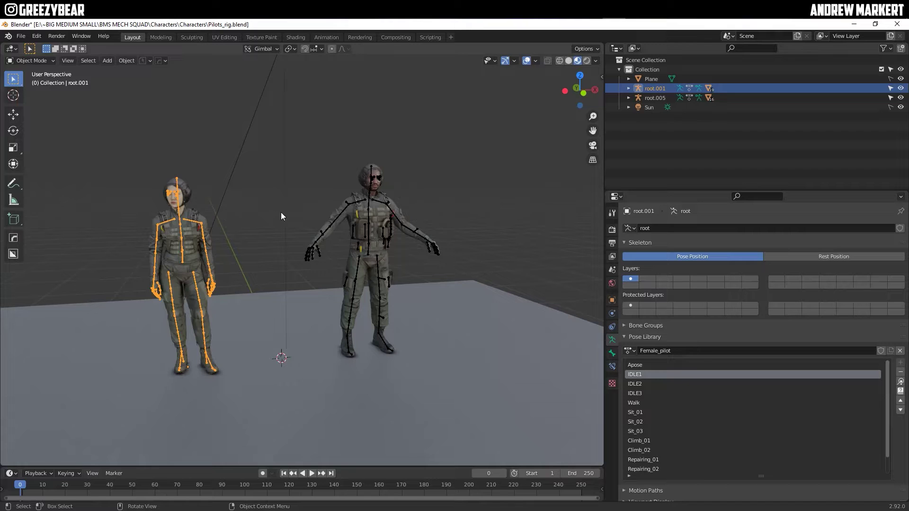
left_click(527, 61)
middle_click_drag(296, 235, 524, 336, "shift")
scroll(396, 278, "up", 5)
- Apply the IDLE2, IDLE3 and Walk library poses to the female pilot one after another
left_click(640, 383)
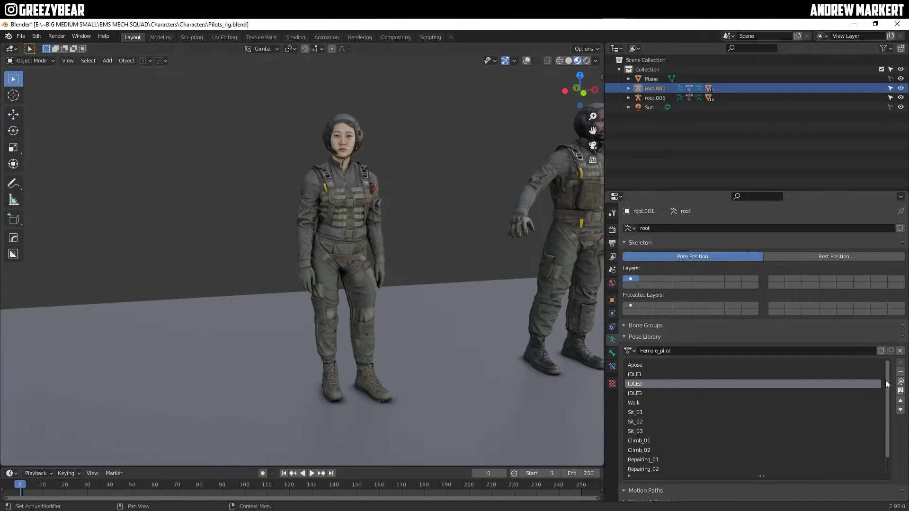
left_click(901, 383)
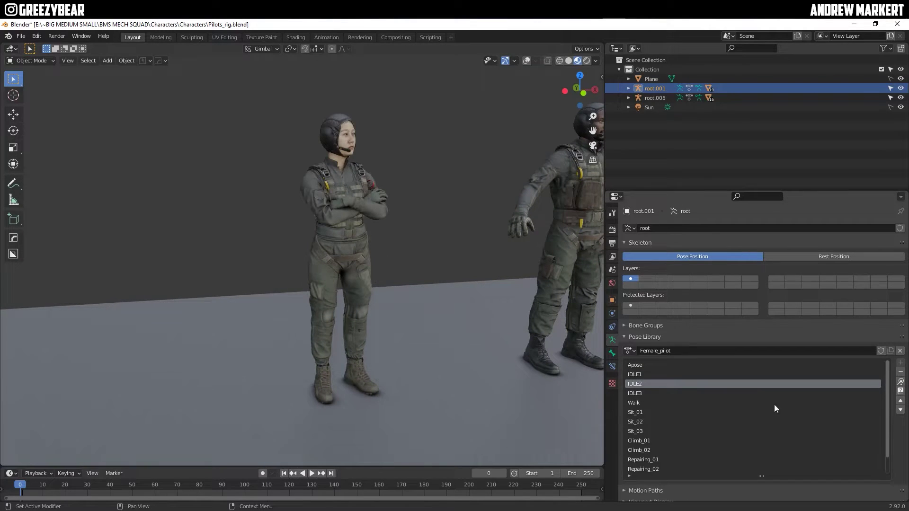
left_click(645, 394)
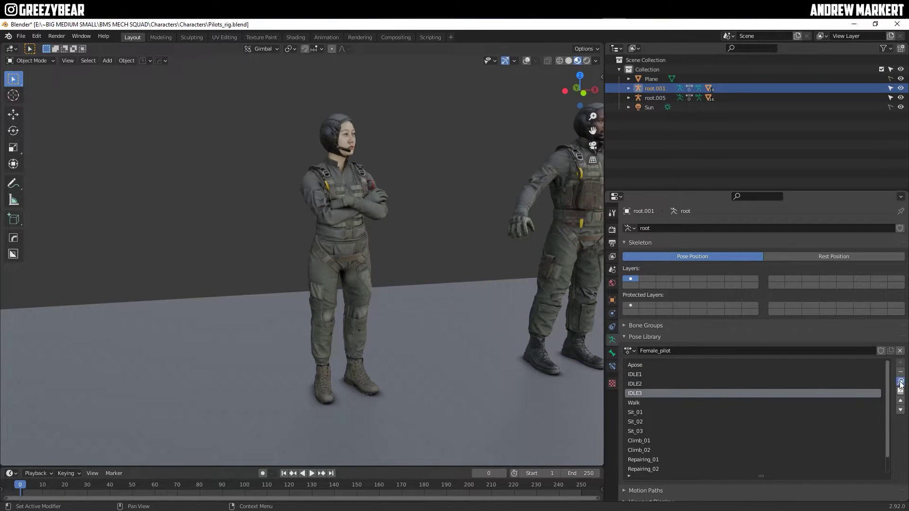
left_click(901, 382)
left_click(643, 402)
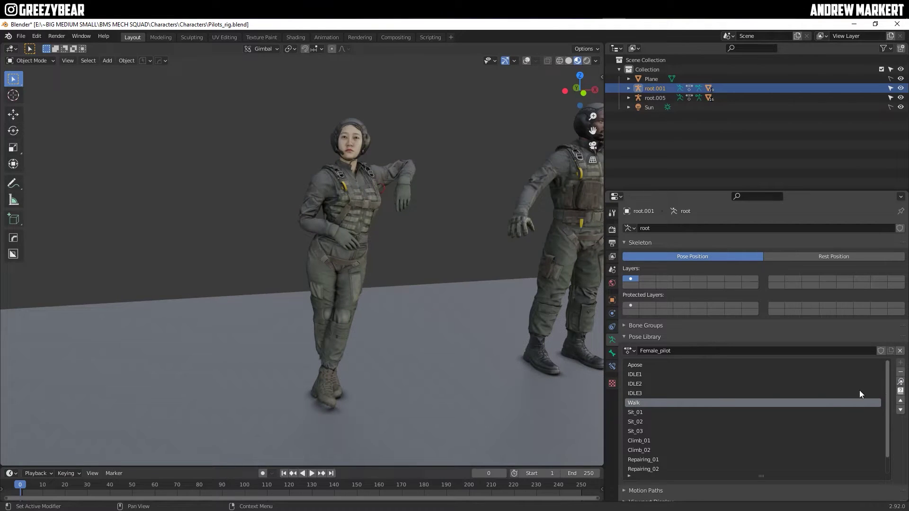
left_click(901, 382)
- Apply the seated poses Sit_01, Sit_02 and Sit_03 to the female pilot in turn
left_click(648, 412)
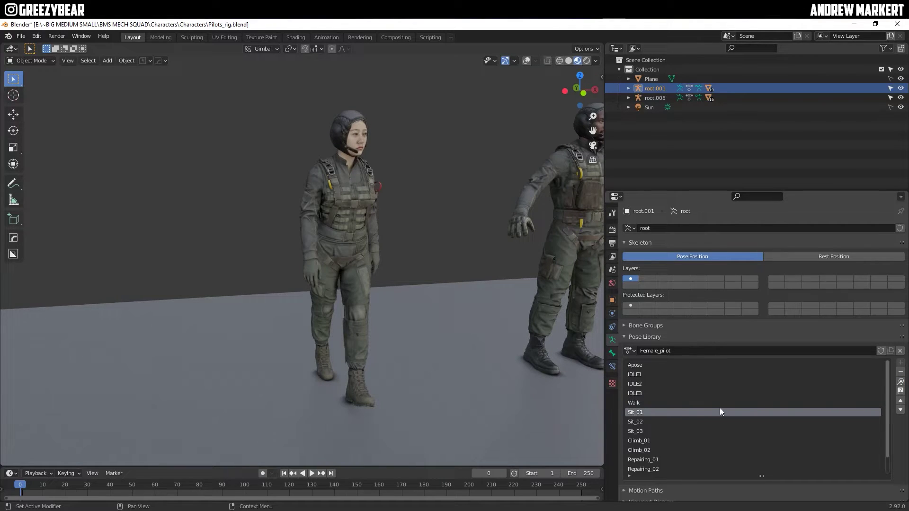
left_click(901, 382)
mouse_move(412, 299)
left_mouse_down("alt")
mouse_move(373, 289)
mouse_move(407, 286)
left_mouse_up("alt")
left_click(660, 423)
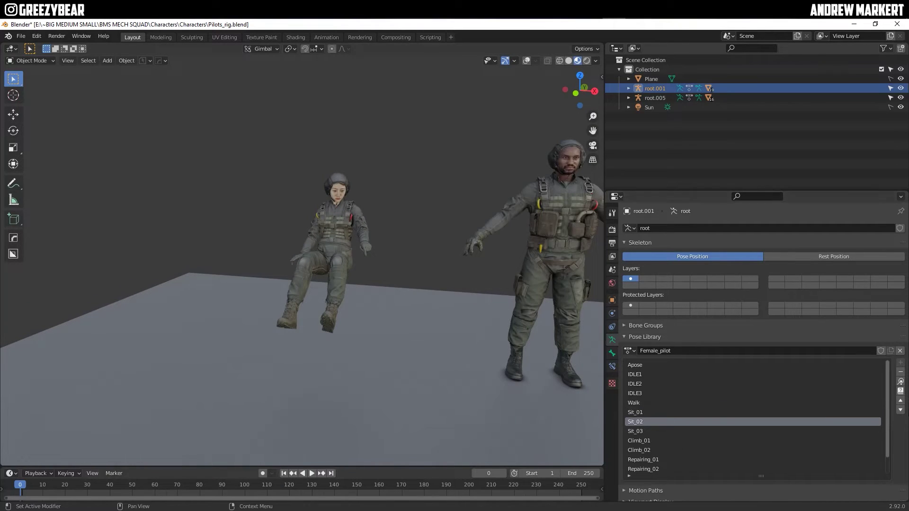
left_click(901, 382)
left_click(669, 431)
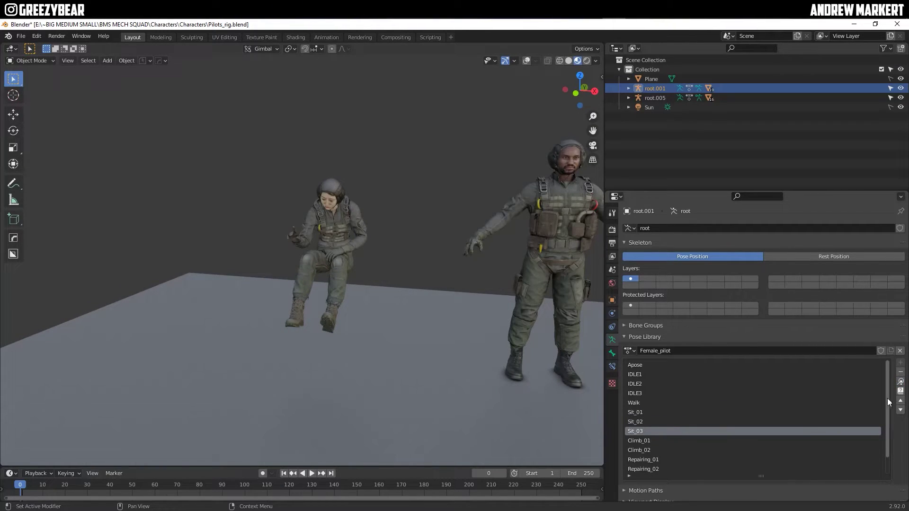
left_click(902, 382)
- Apply the climbing poses Climb_01 and Climb_02 to the female pilot in turn
left_click(680, 440)
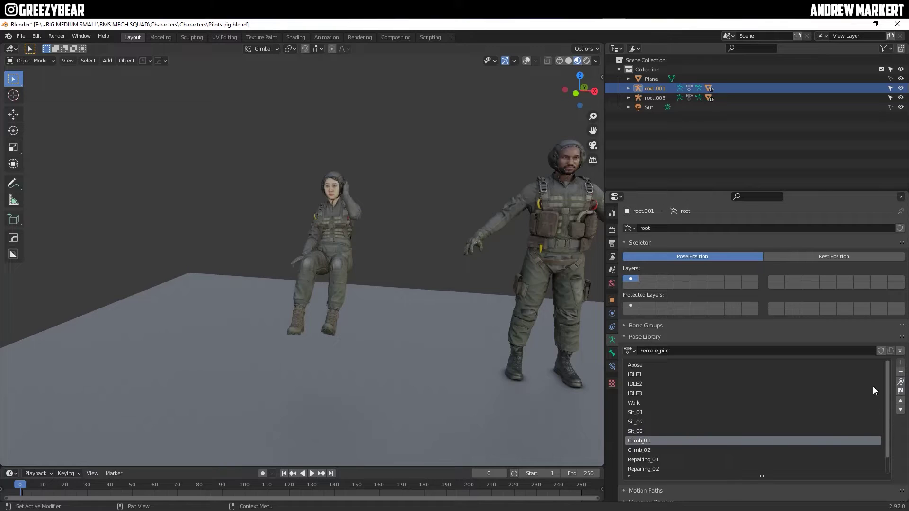
left_click(901, 381)
left_click(692, 450)
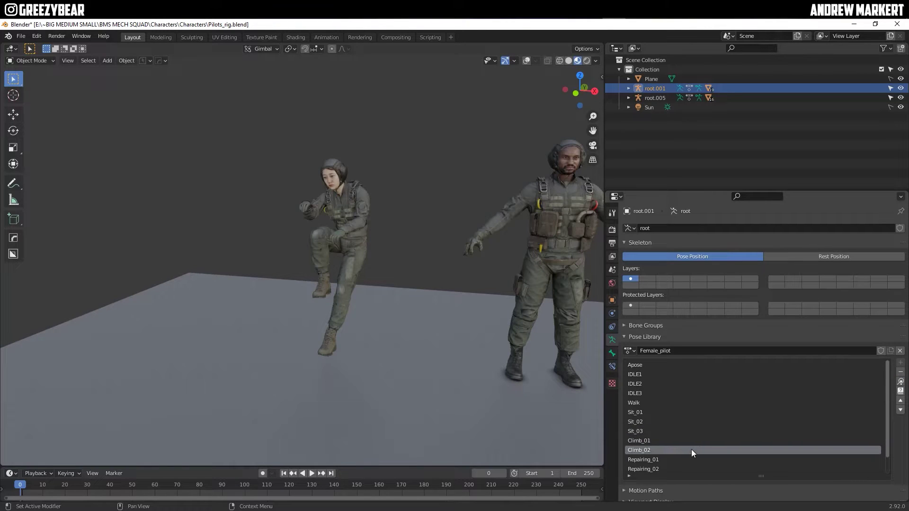
left_click(901, 382)
- Apply the Repairing_01 and Repairing_02 poses to the female pilot in turn
scroll(765, 434, "down", 2)
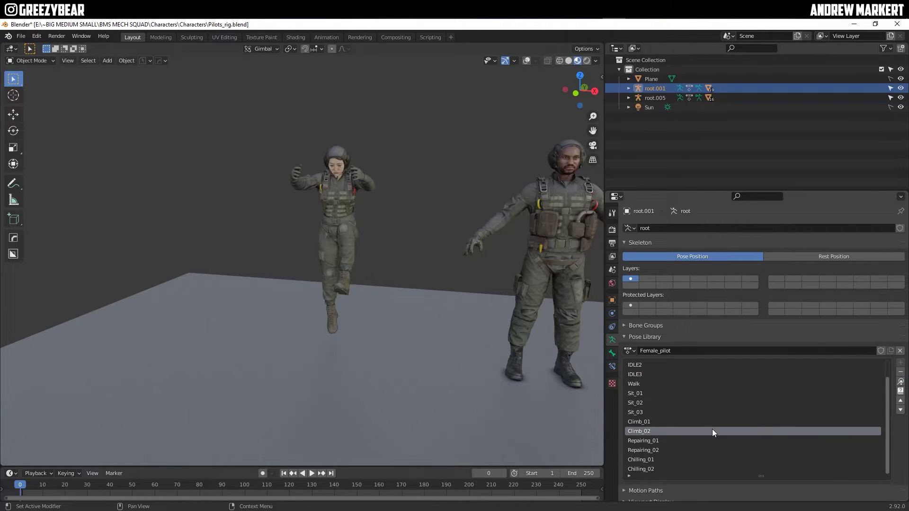
left_click(652, 440)
left_click(901, 382)
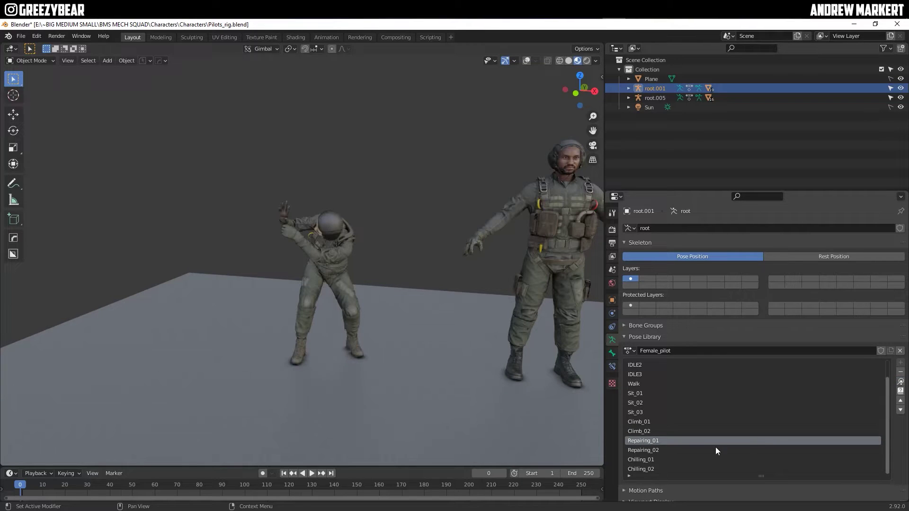
left_click(678, 450)
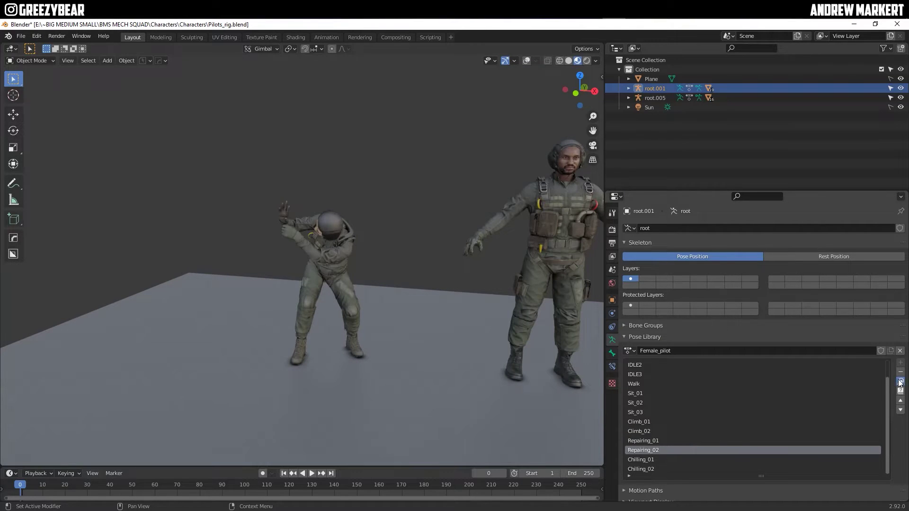
left_click(901, 382)
- Apply the Chilling_01 pose to the female pilot, followed by the Chilling_02 pose
left_click(682, 460)
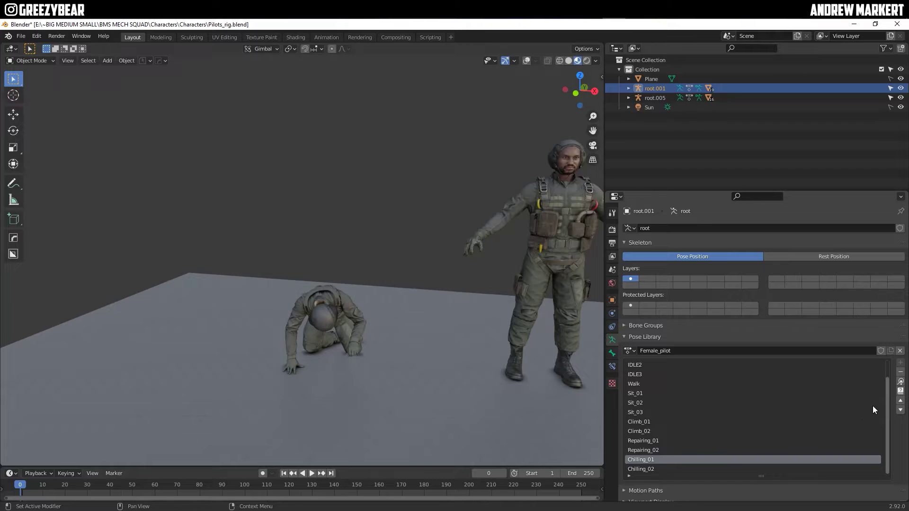
left_click(901, 381)
left_click(659, 470)
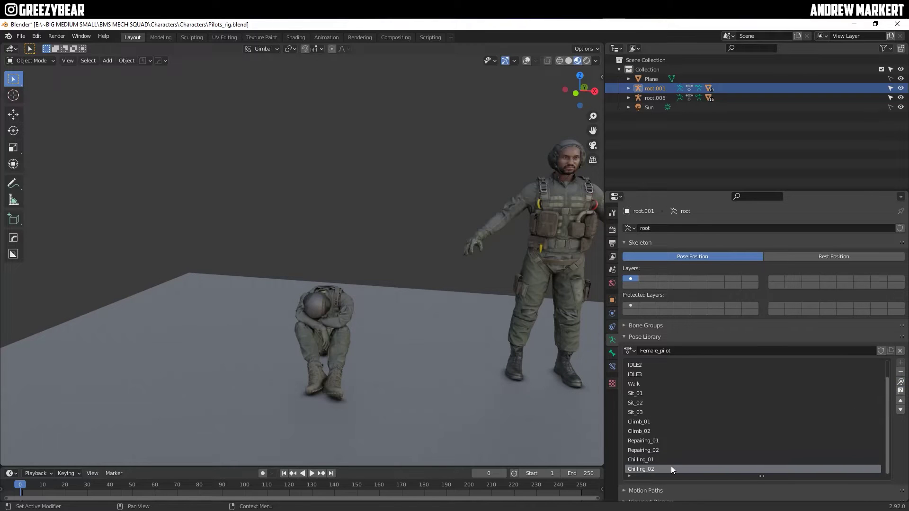
left_click(900, 383)
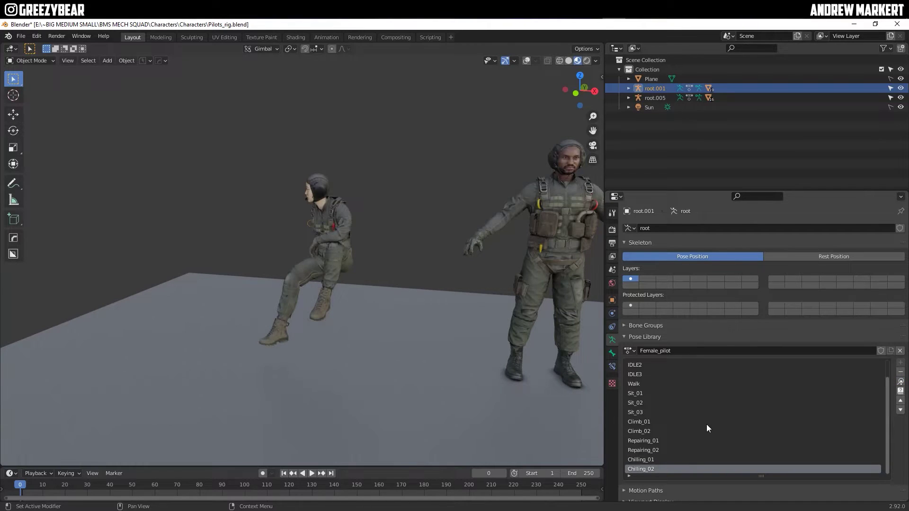
- Apply the IDLE1 pose from the Female_pilot pose library to the female pilot
scroll(707, 424, "up", 2)
left_click(702, 374)
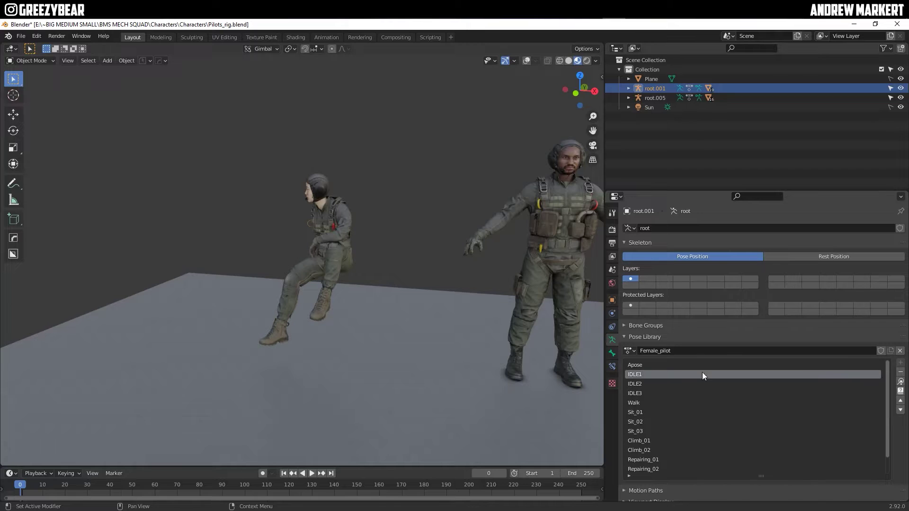
left_click(901, 383)
- Select the male pilot's armature root.005 and apply the IDLE_01, IDLE_02 and Walk_01 poses from its pose library in turn
middle_click_drag(429, 246, 541, 172)
left_click(636, 96)
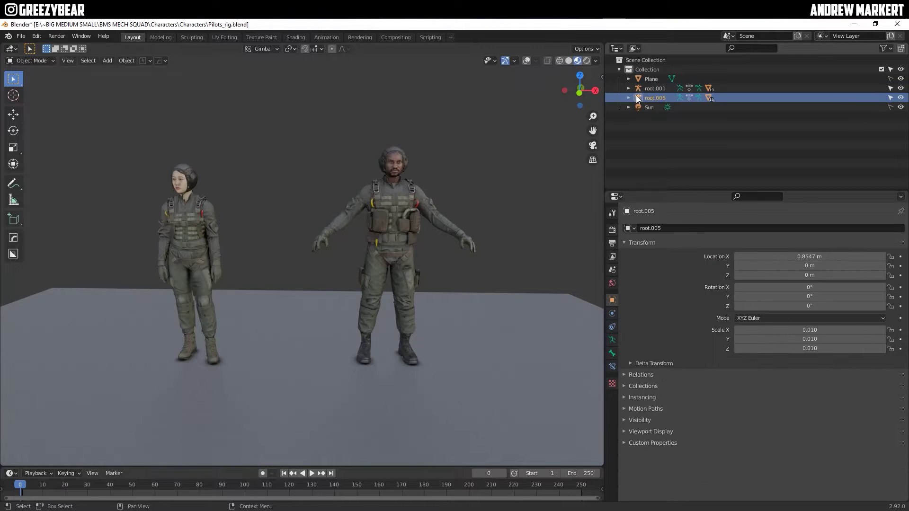
left_click(612, 340)
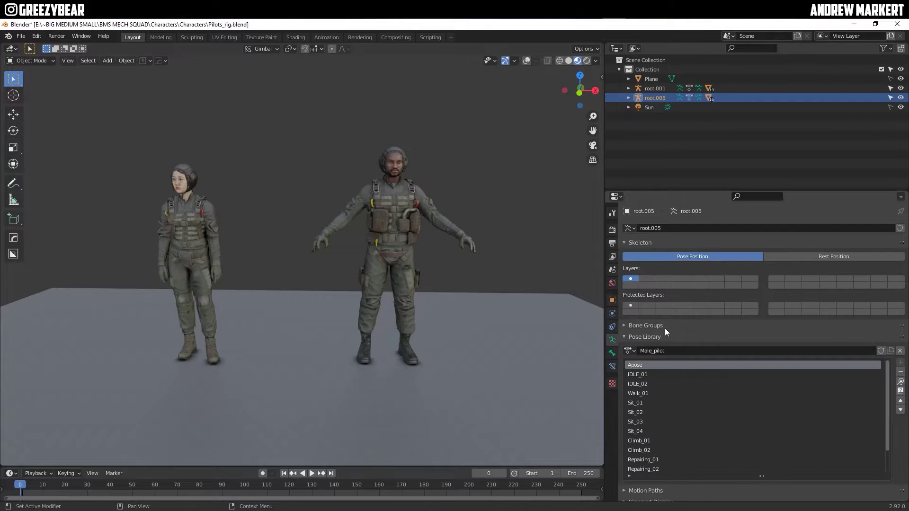
left_click(642, 375)
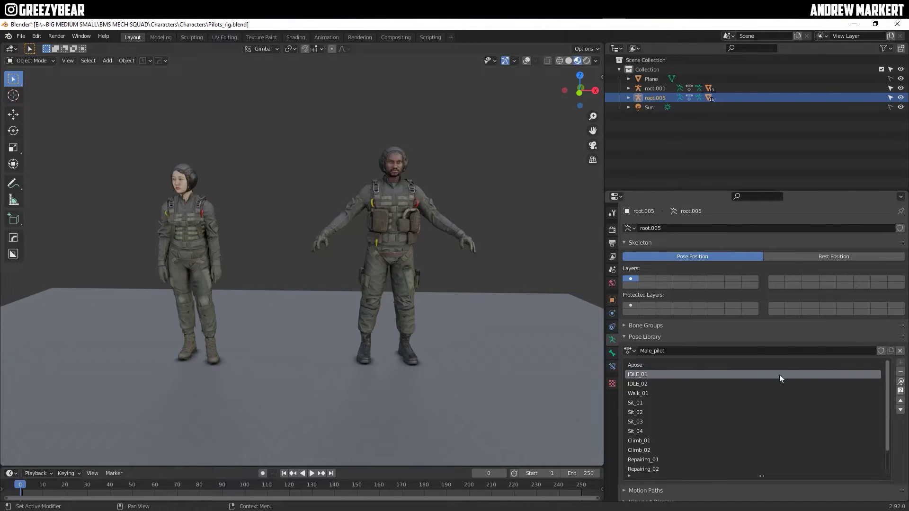
left_click(899, 381)
left_click(641, 384)
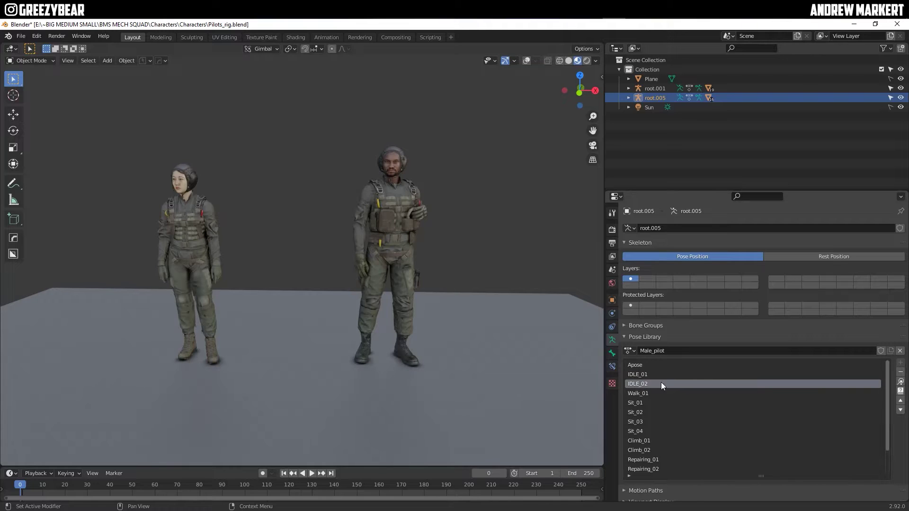
left_click(900, 382)
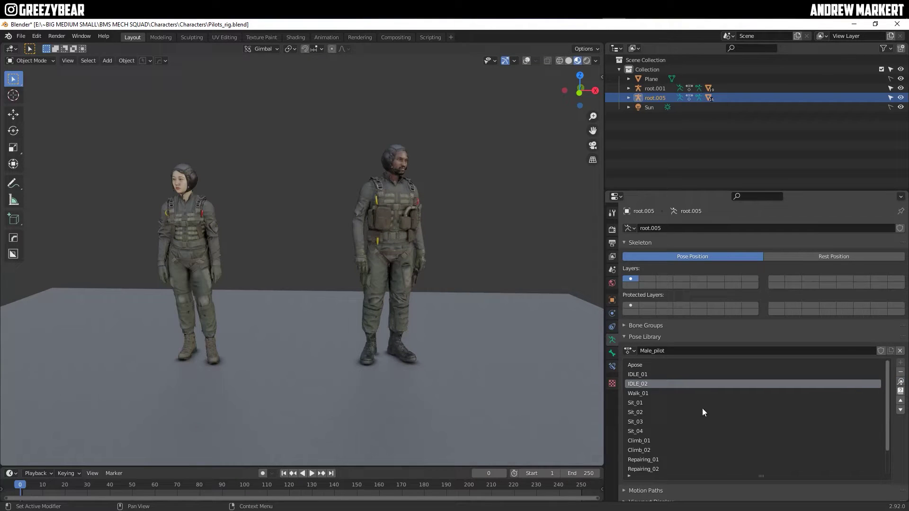
left_click(643, 395)
left_click(900, 381)
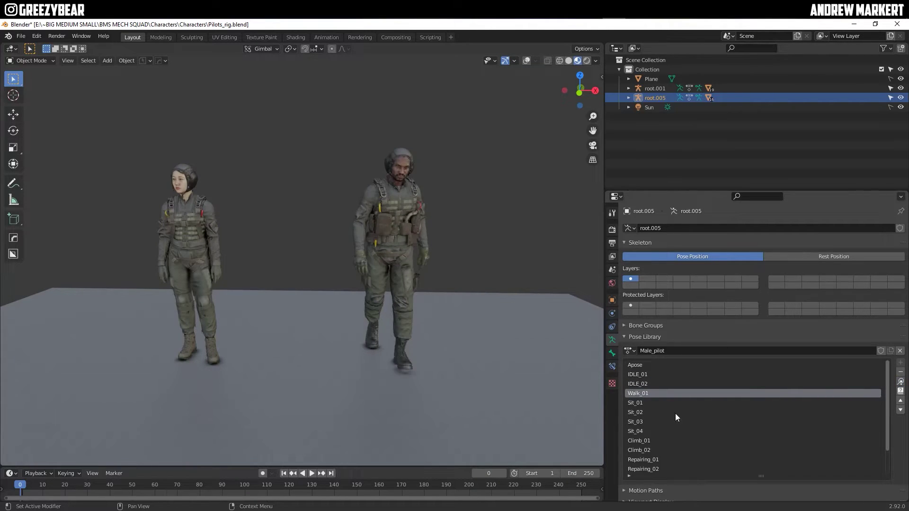
- Apply the seated poses Sit_01, Sit_02, Sit_03 and Sit_04 to the male pilot in turn
left_click(670, 403)
left_click(900, 382)
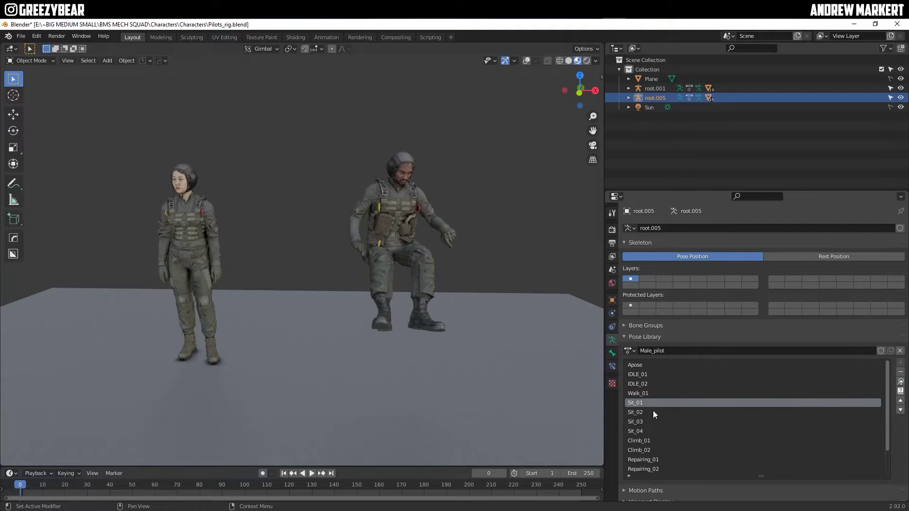
left_click(649, 412)
left_click(900, 382)
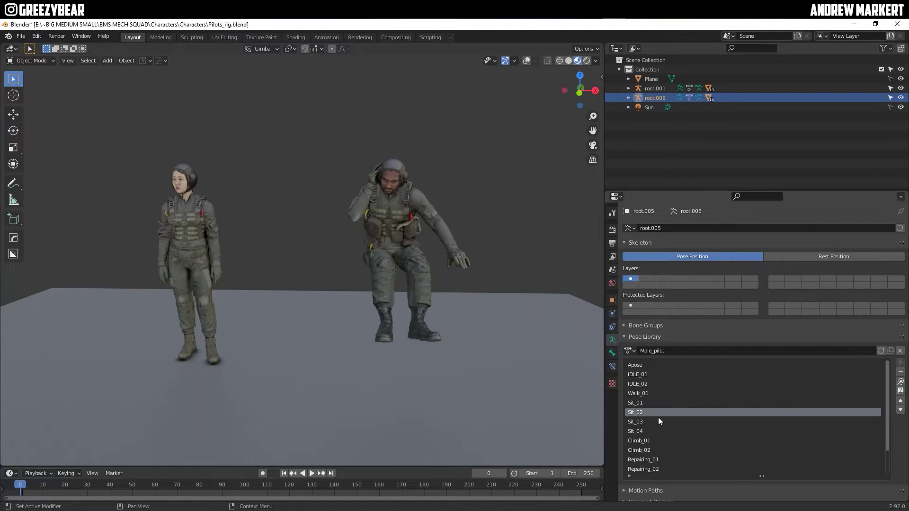
left_click(656, 421)
left_click(900, 381)
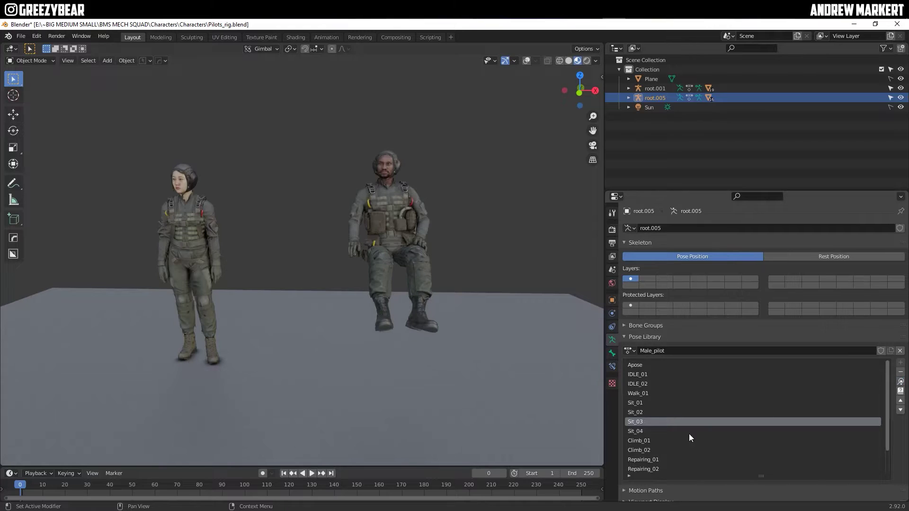
left_click(651, 430)
left_click(900, 382)
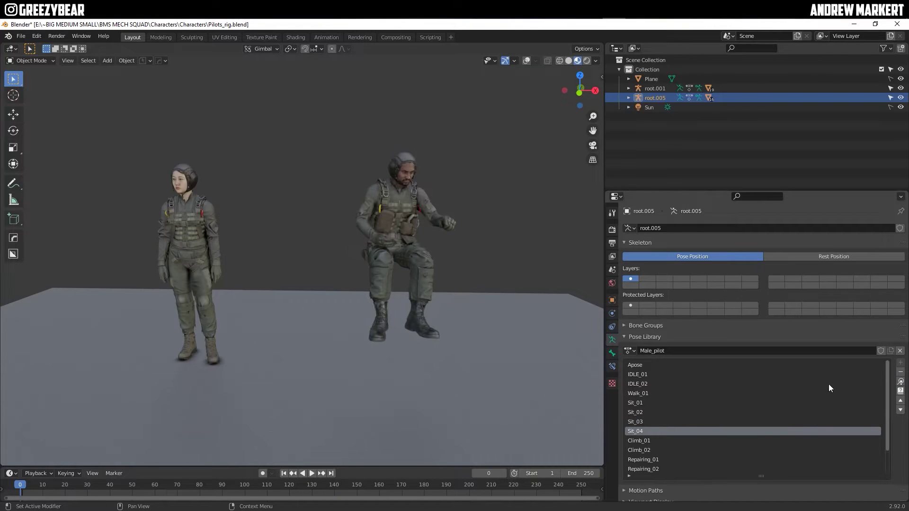
- Apply the Climb_01 pose to the male pilot, followed by the Repairing_01 pose
left_click(653, 441)
left_click(900, 382)
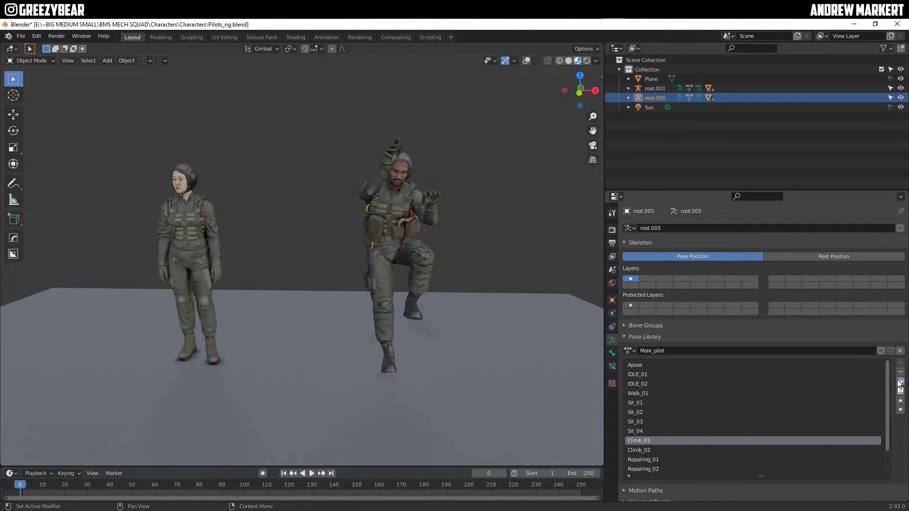
scroll(726, 420, "down", 3)
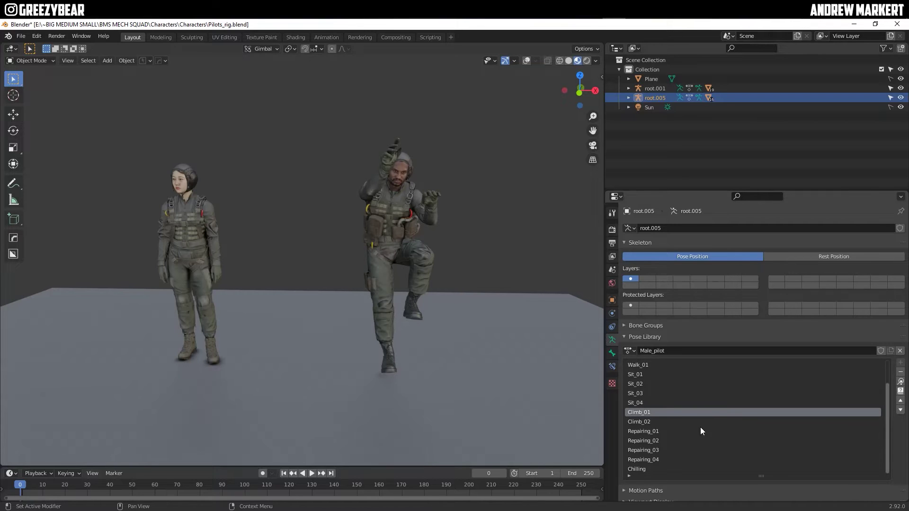
left_click(696, 430)
left_click(898, 383)
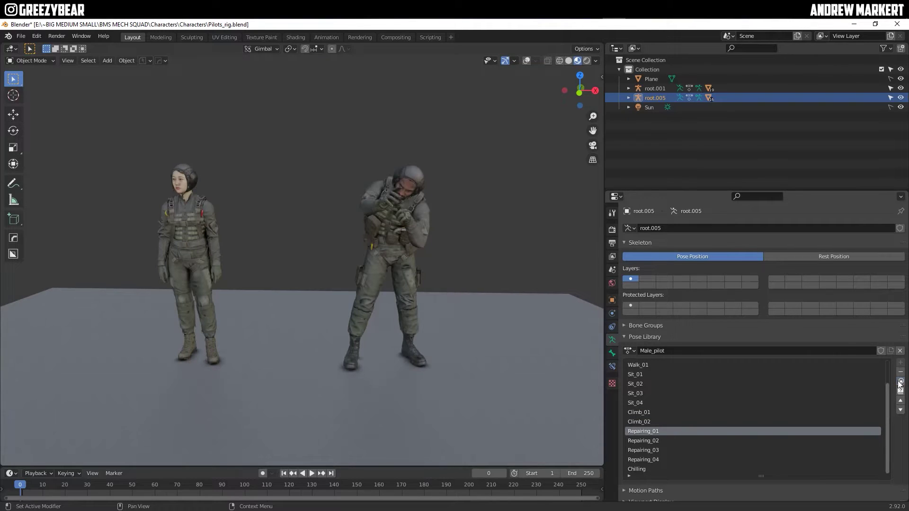
- Apply the Climb_01, Sit_01 and Walk_01 poses to the male pilot again in turn
left_click(658, 411)
left_click(900, 381)
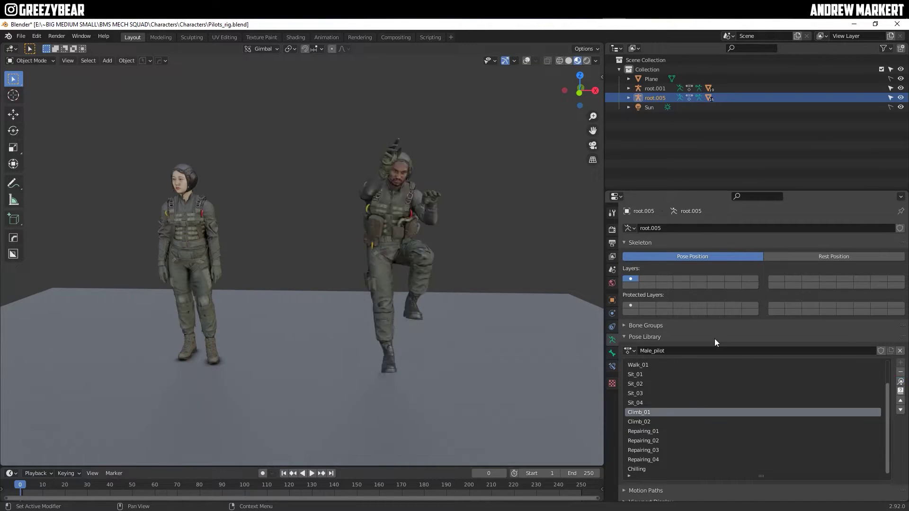
left_click(639, 376)
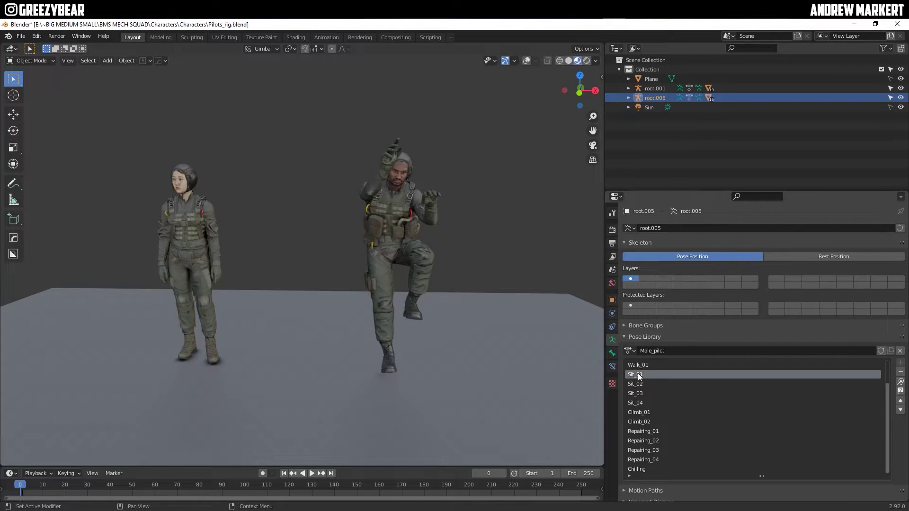
left_click(900, 381)
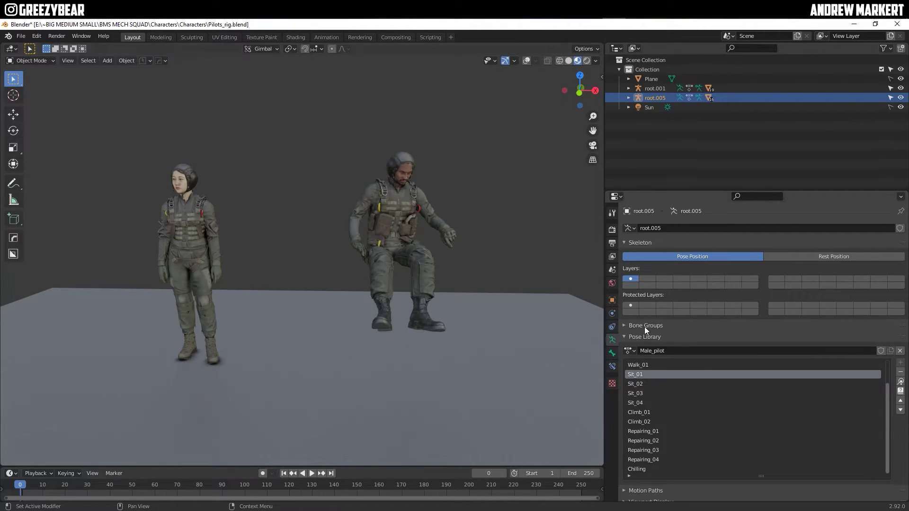
left_click(655, 364)
left_click(900, 382)
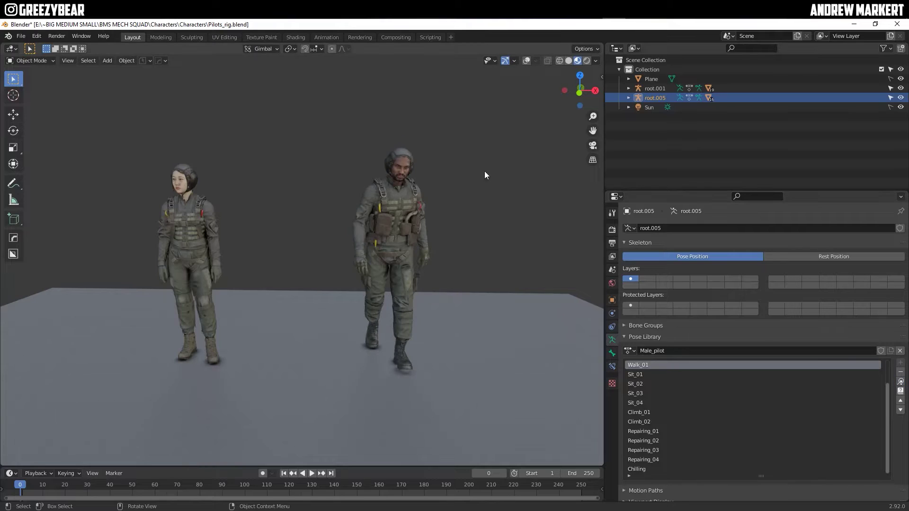
- Deselect the male pilot's armature in the scene and apply the Chilling pose to him
left_click(453, 156)
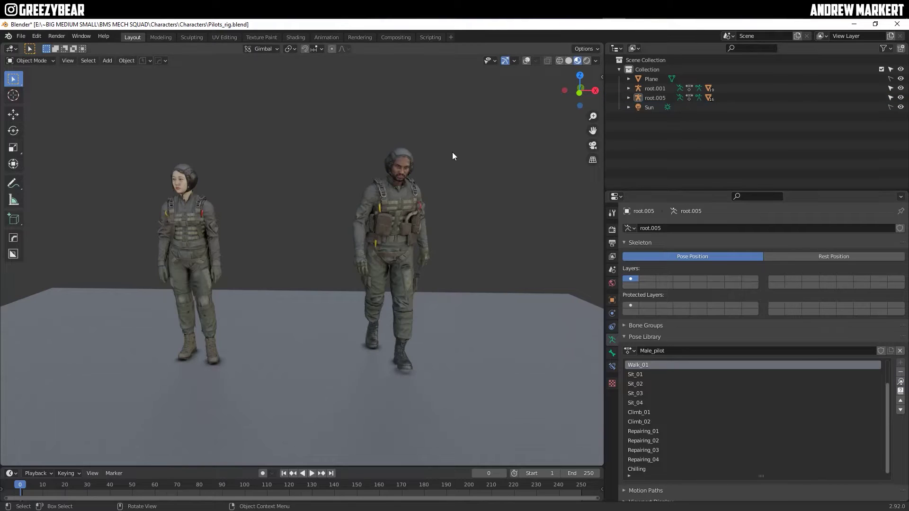
left_click(661, 470)
left_click(901, 381)
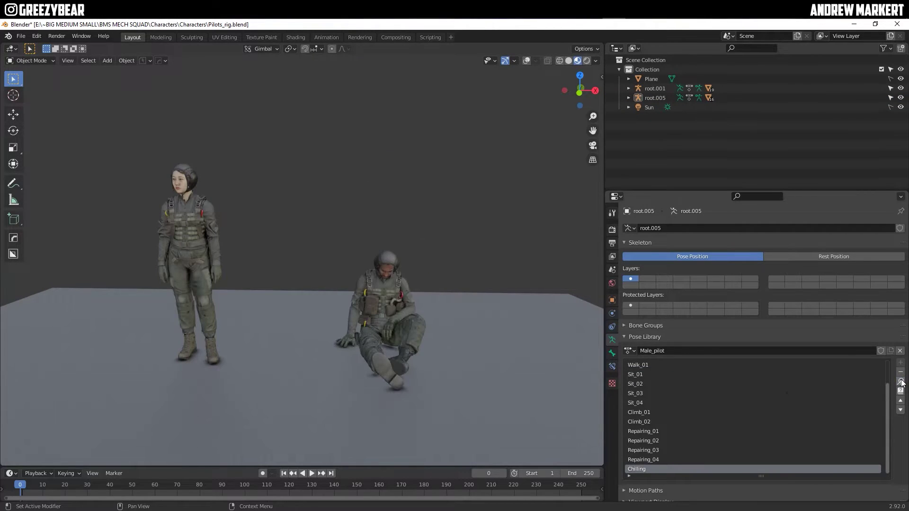
- Put the male pilot back into the standing IDLE_01 pose from his pose library
scroll(887, 396, "up", 3)
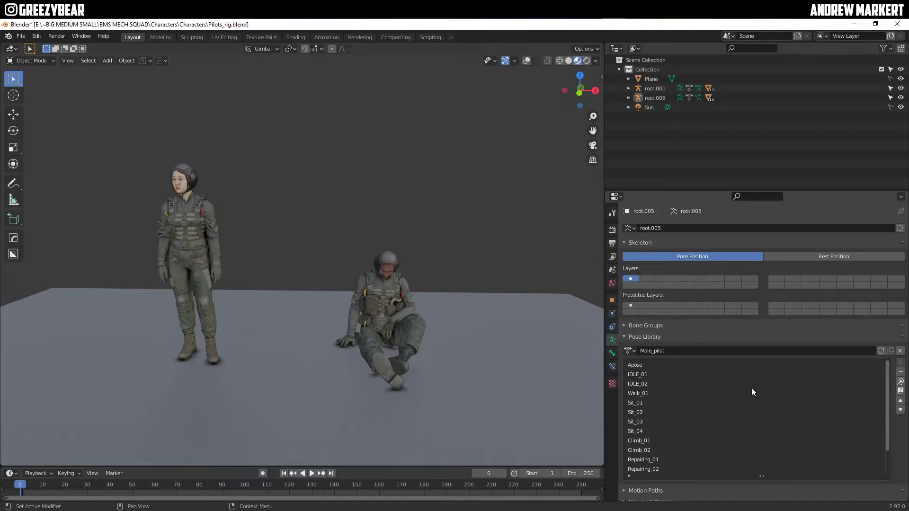
left_click(653, 374)
left_click(901, 382)
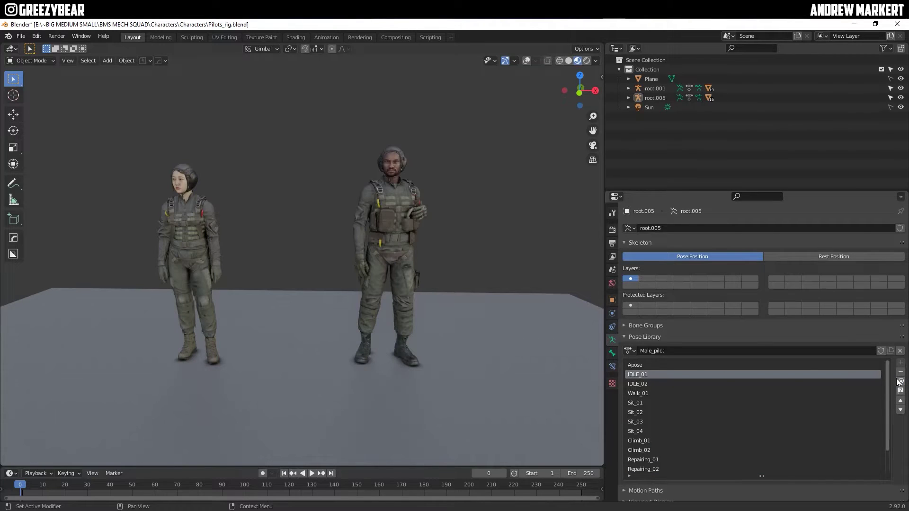
- Turn on the viewport overlays to show the armature bones of both pilots
middle_click_drag(313, 211, 321, 267)
left_click(231, 264)
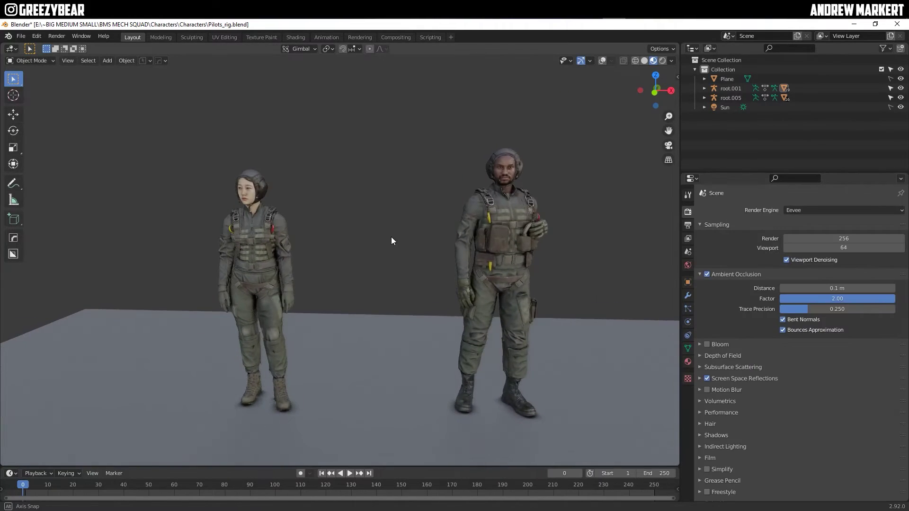
mouse_move(391, 236)
middle_mouse_down()
mouse_move(410, 244)
mouse_move(398, 246)
mouse_move(395, 229)
mouse_move(382, 236)
middle_mouse_up()
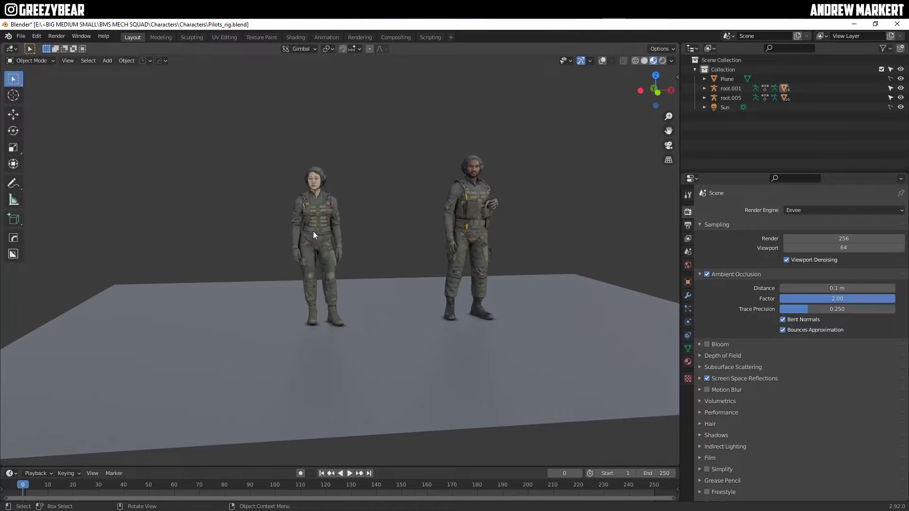
left_click(602, 61)
- Select the female pilot's armature root.001 with its whole hierarchy and convert the selected objects to meshes
left_click(329, 177)
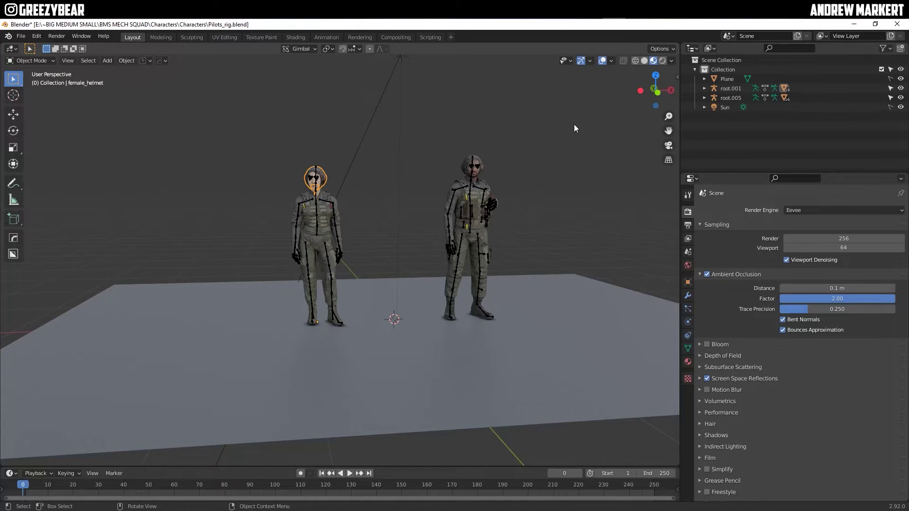
left_click(714, 89)
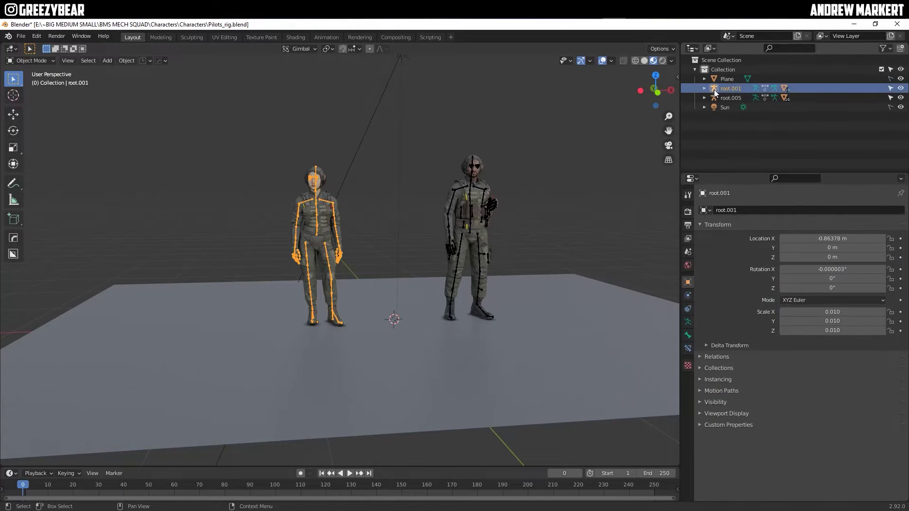
right_click(714, 88)
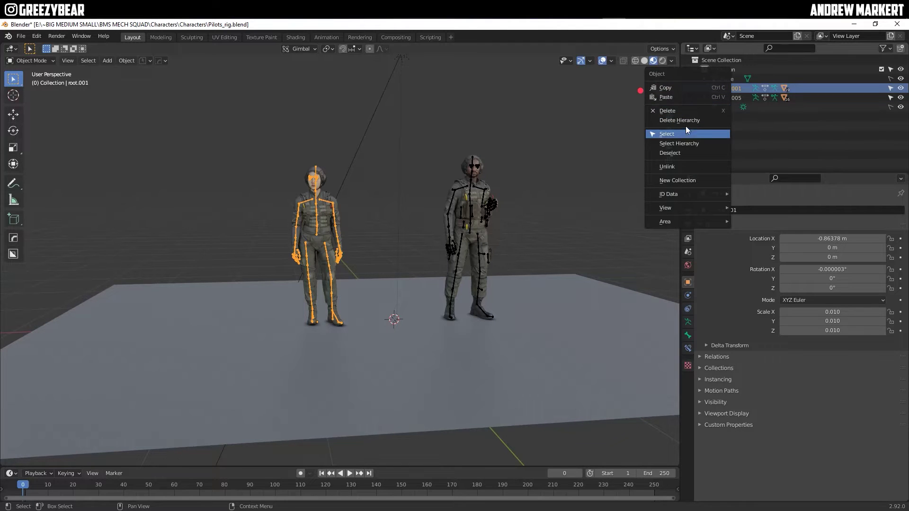
left_click(678, 143)
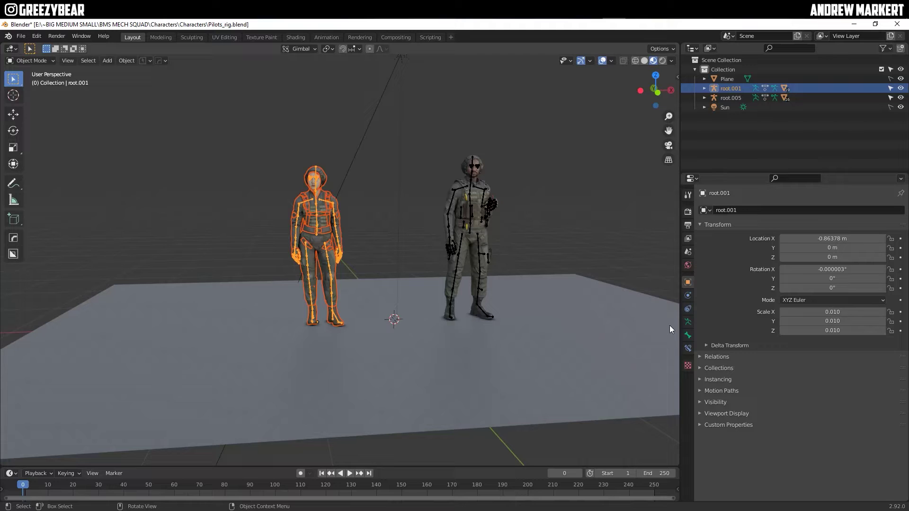
left_click(127, 60)
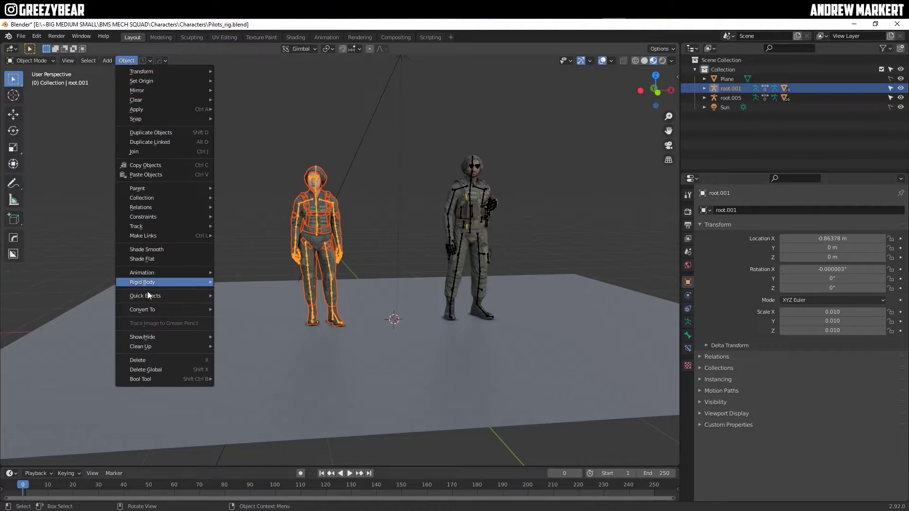
mouse_move(151, 309)
left_click(232, 320)
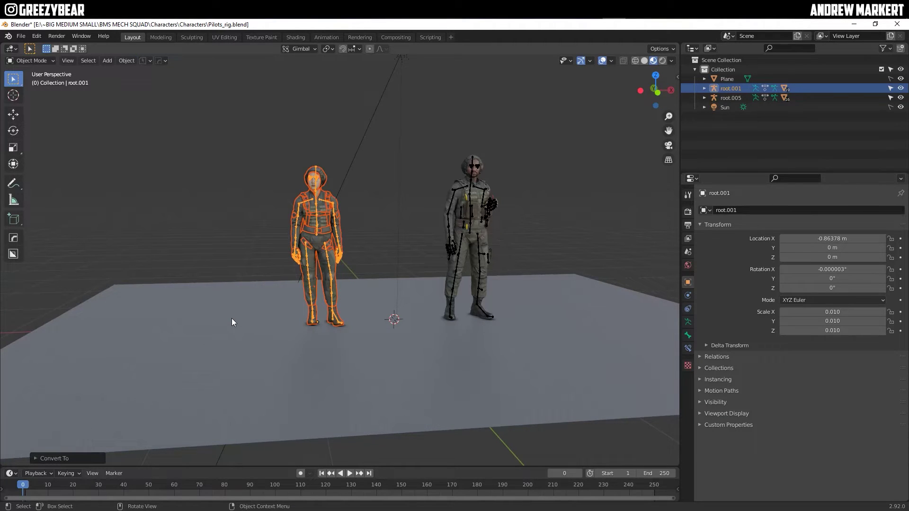
- Clear the parent of the female pilot's selected objects while keeping their transformation
right_click(370, 185)
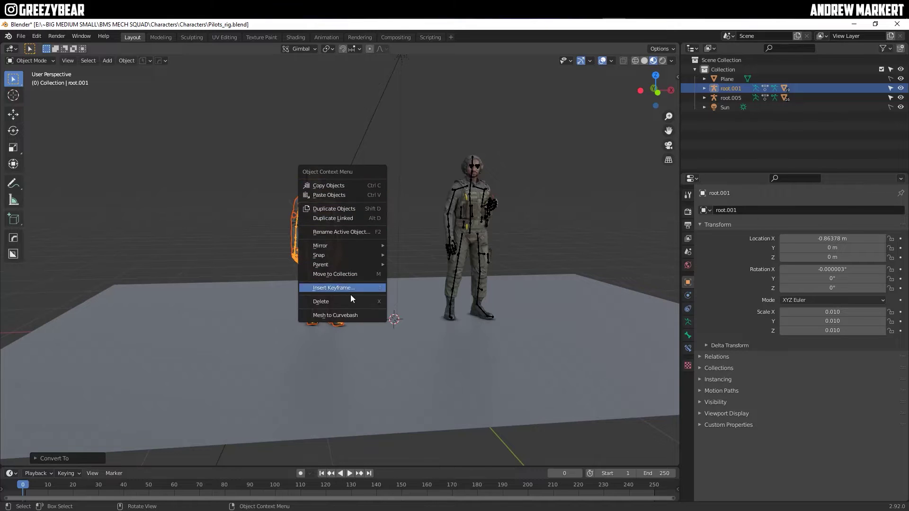
mouse_move(344, 266)
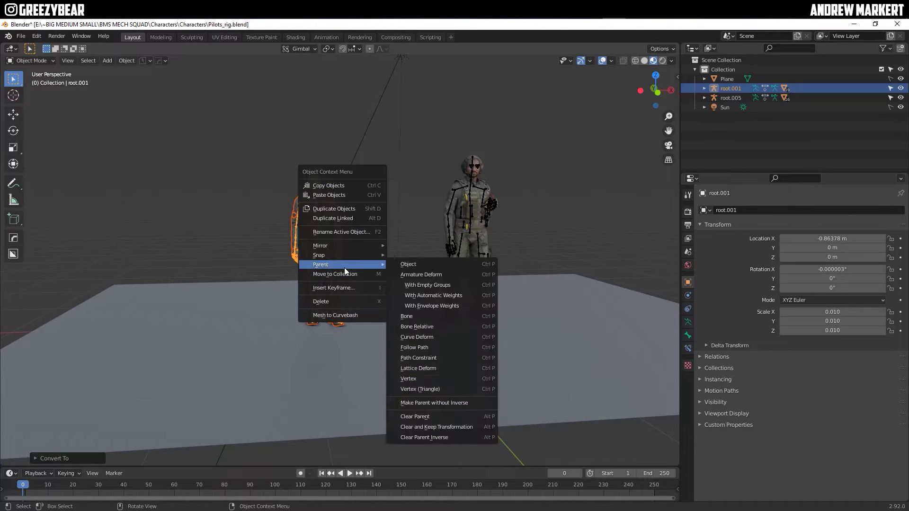
left_click(421, 427)
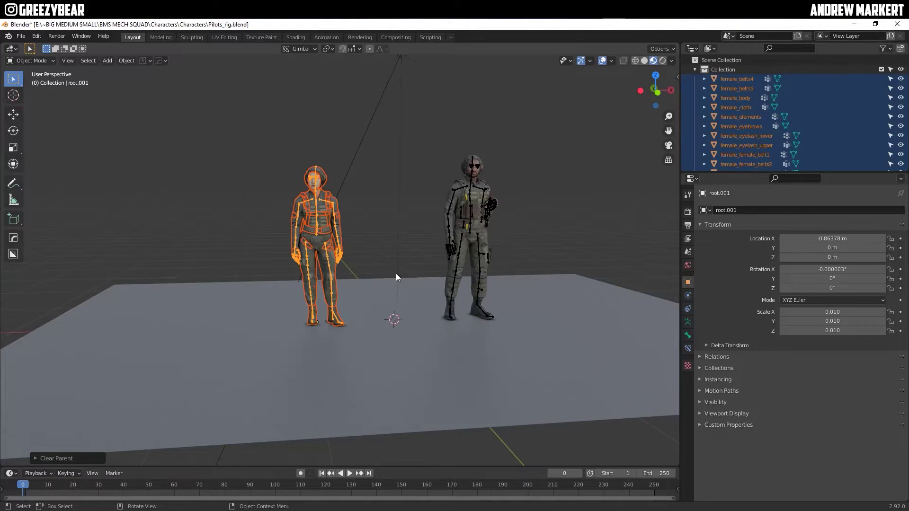
- Delete the female pilot's armature root.001, leaving her body and clothing meshes in the scene
left_click(377, 191)
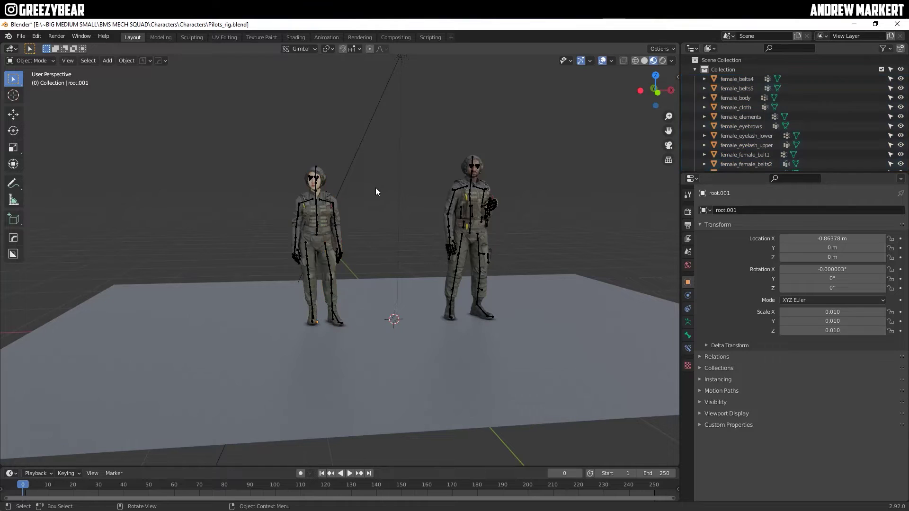
left_click(331, 203)
key("Delete")
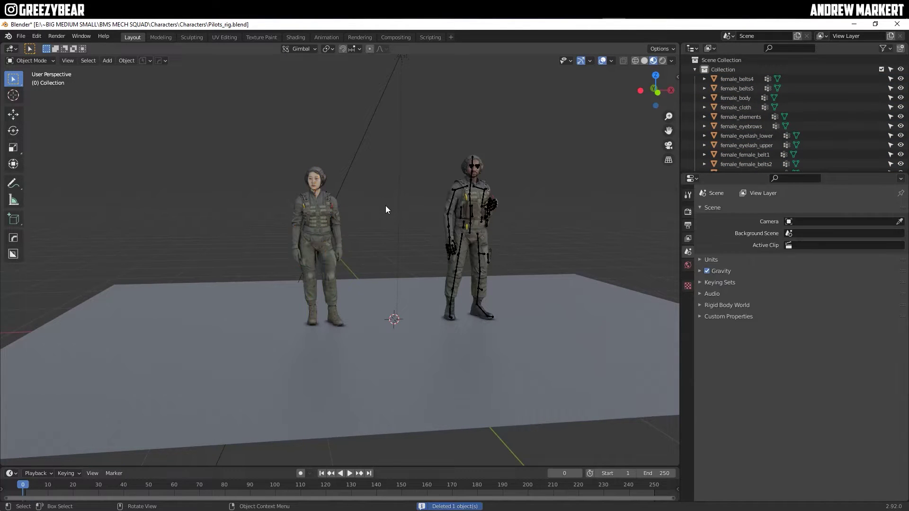
- Select all of the female pilot's loose meshes and join them into the single object female_body
left_click_drag(383, 110, 262, 362)
key("ctrl+j")
middle_click_drag(261, 361, 314, 330)
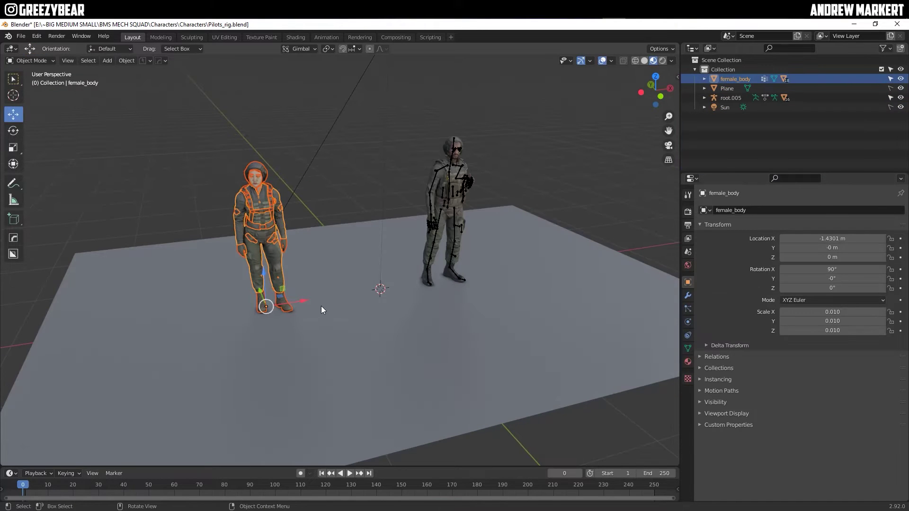
right_click(328, 303)
left_click(317, 204)
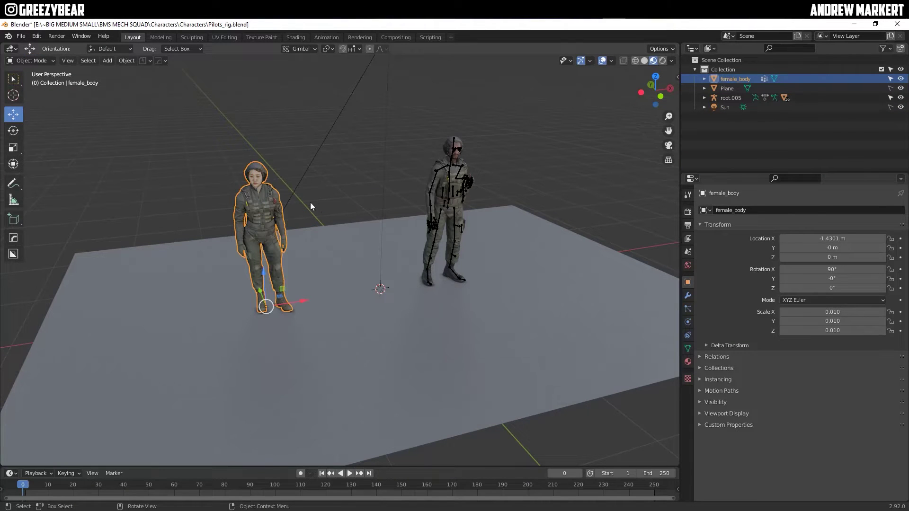
- Move the joined female pilot along the X axis to about -1.57 m
left_click_drag(307, 304, 269, 305)
middle_click_drag(270, 304, 349, 282)
scroll(416, 311, "up", 5)
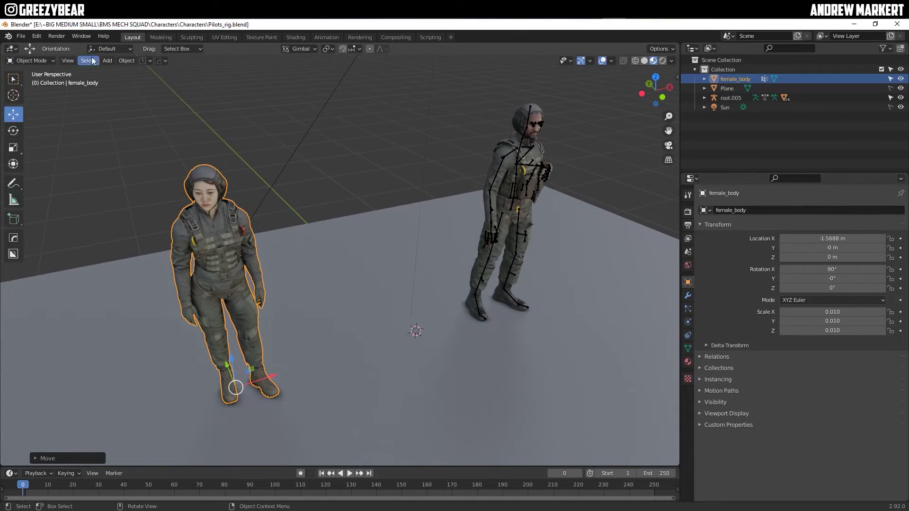
- Open the file Characters_AposesRig.blend, discarding the unsaved changes to Pilots_rig.blend
left_click(21, 36)
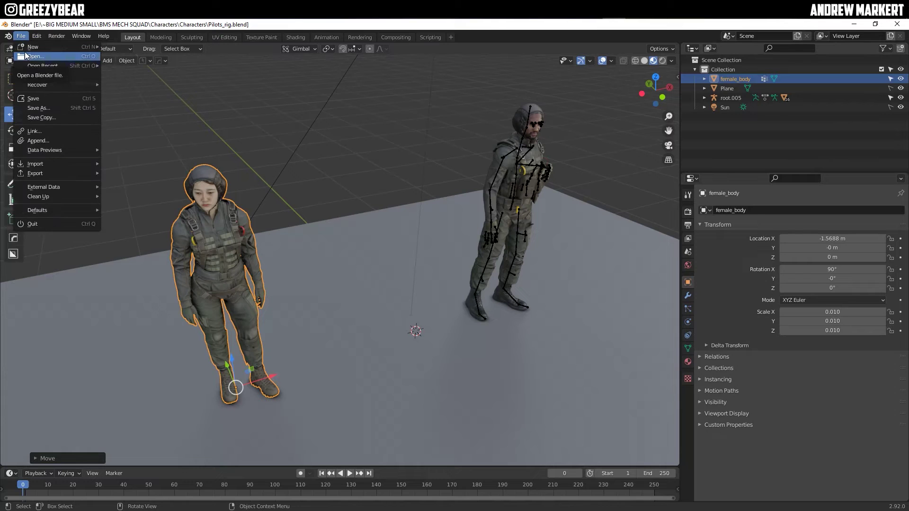
left_click(26, 56)
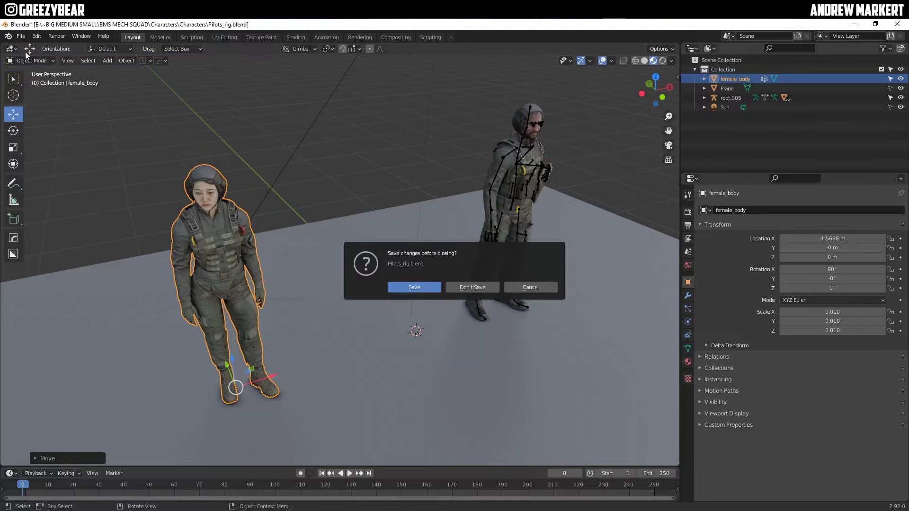
left_click(473, 287)
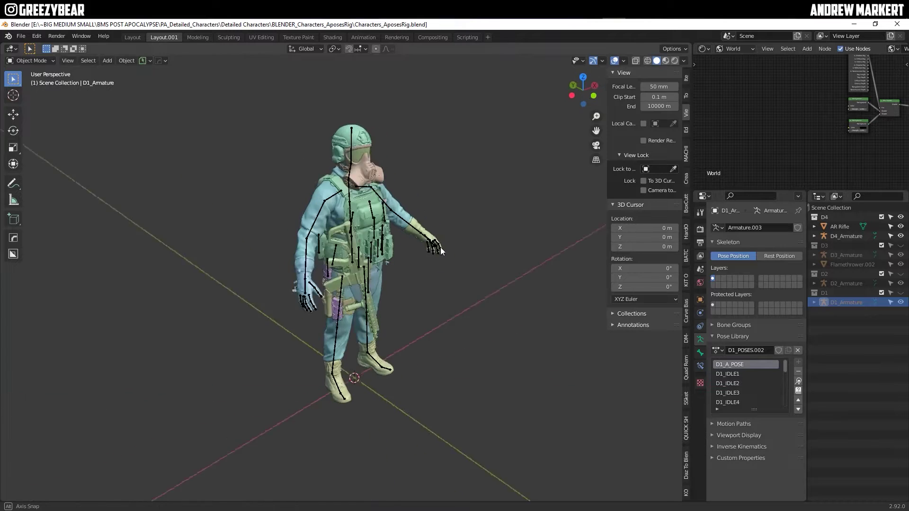
middle_click_drag(440, 250, 384, 251)
middle_click_drag(133, 179, 125, 172)
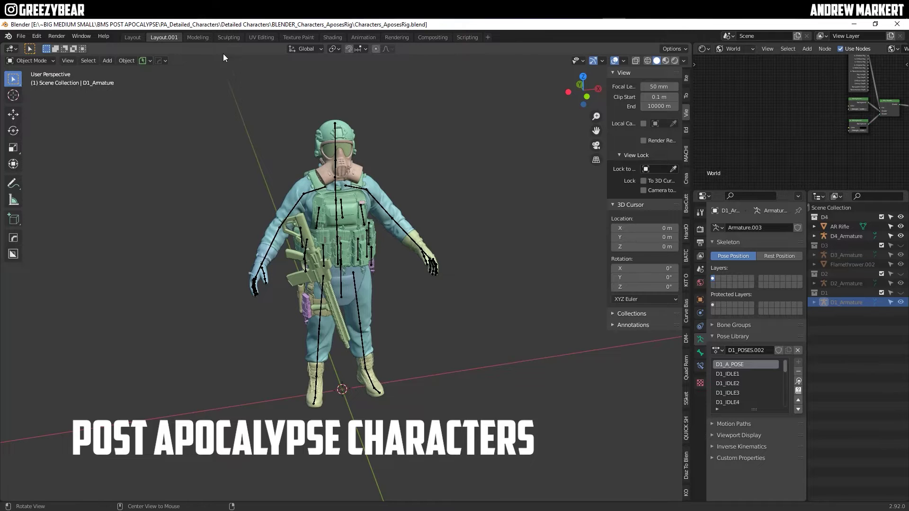
- Switch to the Layout workspace and view the D4 soldier up close from the front
left_click(138, 37)
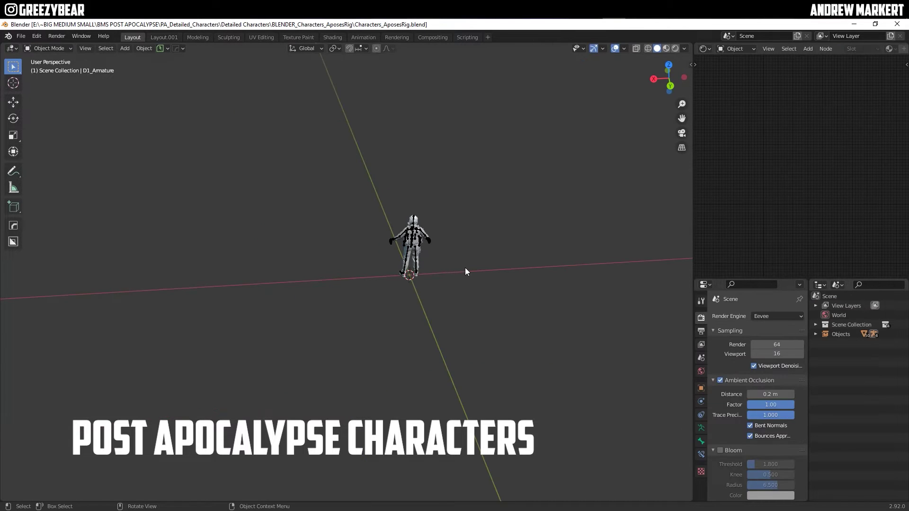
scroll(465, 268, "up", 5)
middle_click_drag(465, 268, 403, 254)
scroll(449, 226, "up", 4)
middle_click_drag(449, 226, 322, 256)
- Enlarge the Outliner and Properties areas and set the Outliner's display mode to View Layer
left_click_drag(776, 284, 793, 154)
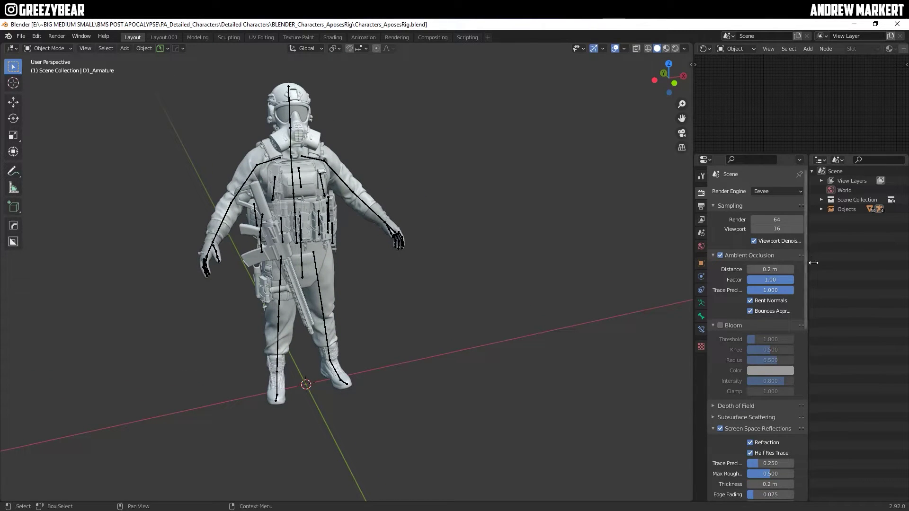
mouse_move(813, 263)
left_mouse_down()
mouse_move(770, 260)
mouse_move(800, 260)
left_mouse_up()
left_click(824, 160)
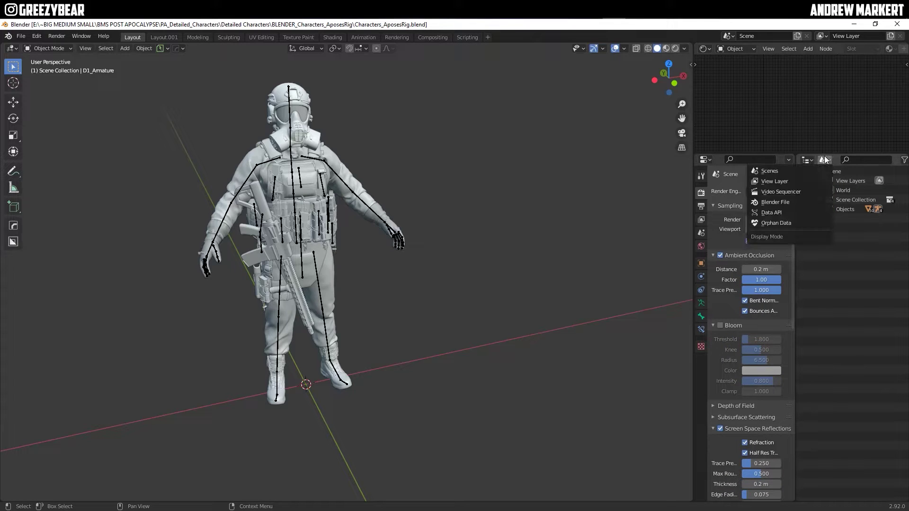
left_click(825, 179)
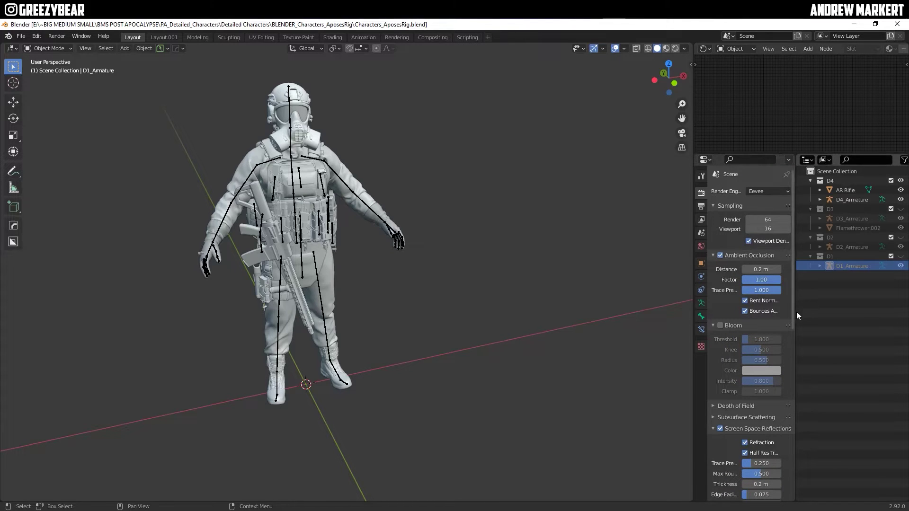
left_click_drag(693, 303, 503, 284)
middle_click_drag(230, 239, 265, 263, "shift")
scroll(266, 246, "up", 3)
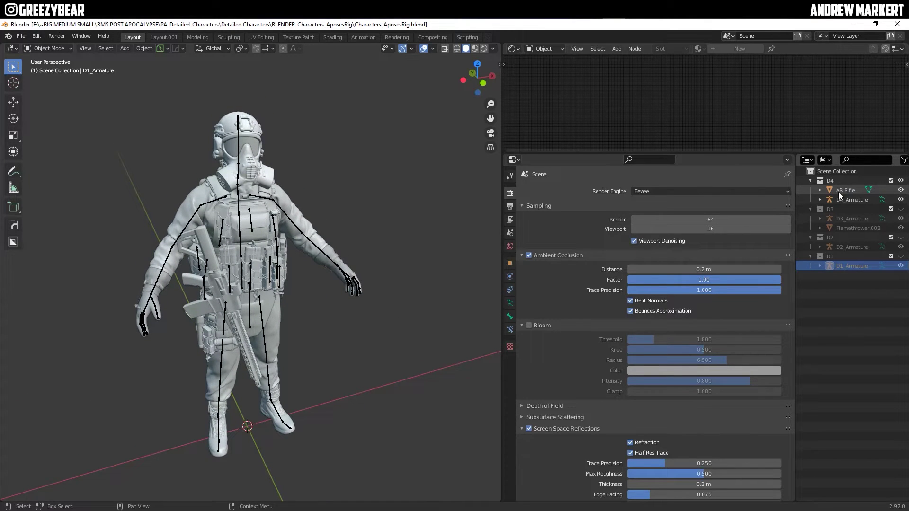
- Display the scene in Material Preview shading and hide the AR Rifle and D4_Armature
left_click(476, 48)
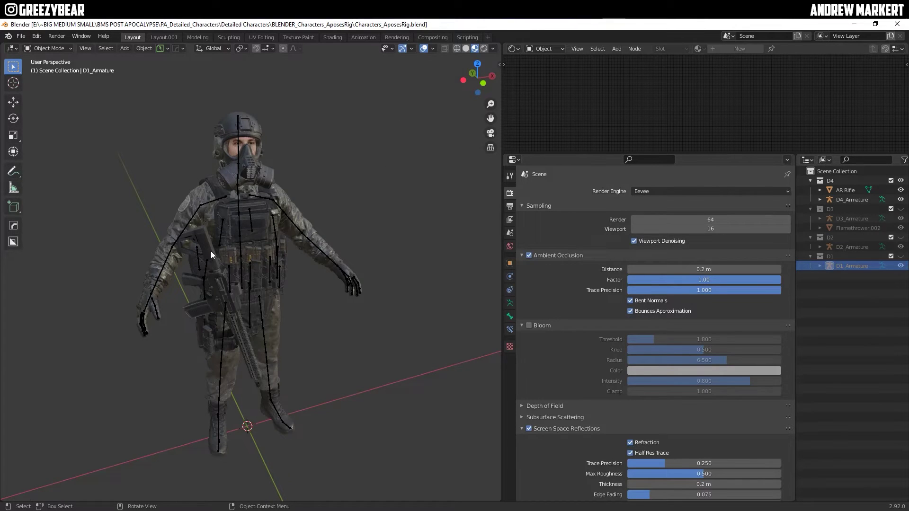
left_click(901, 189)
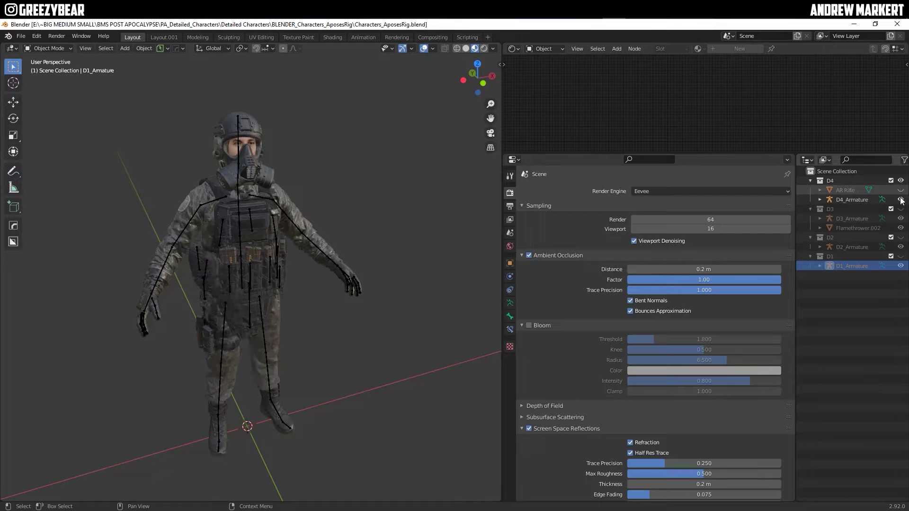
left_click(901, 199)
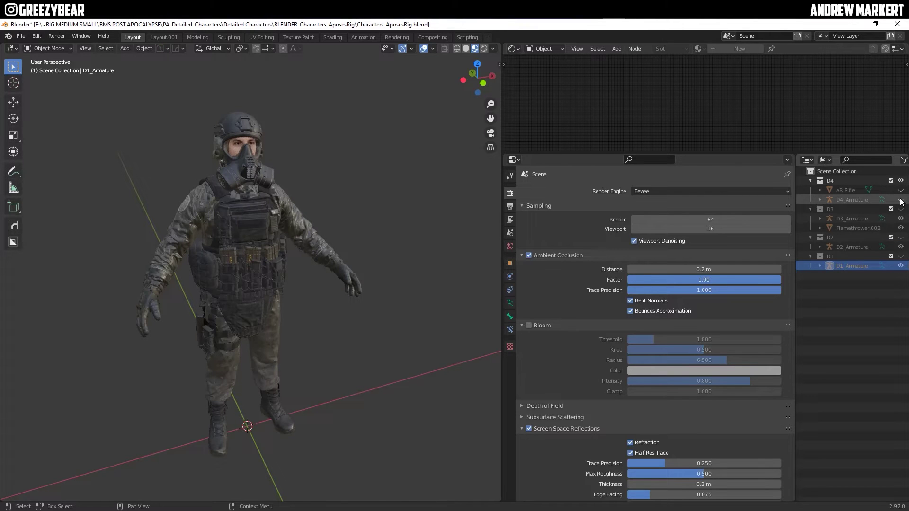
- Hide collection D4 and show collection D3 in the viewport
left_click(901, 180)
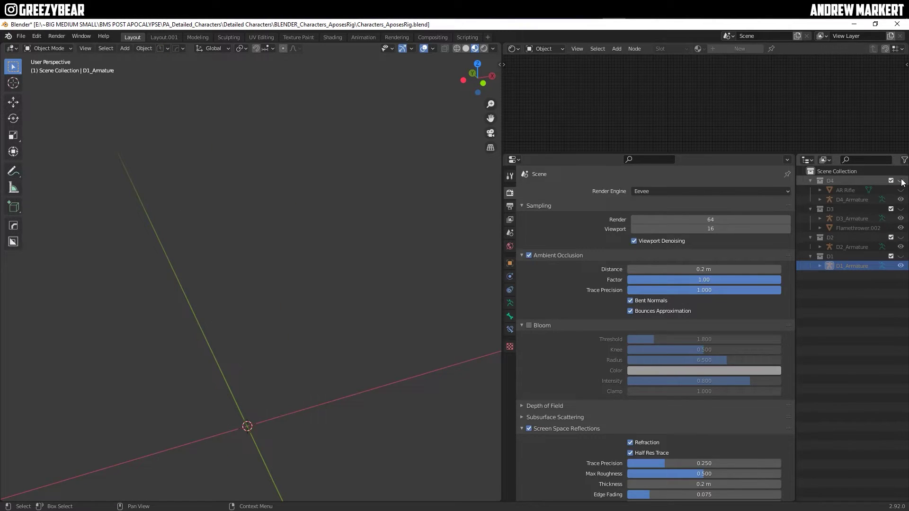
left_click(901, 208)
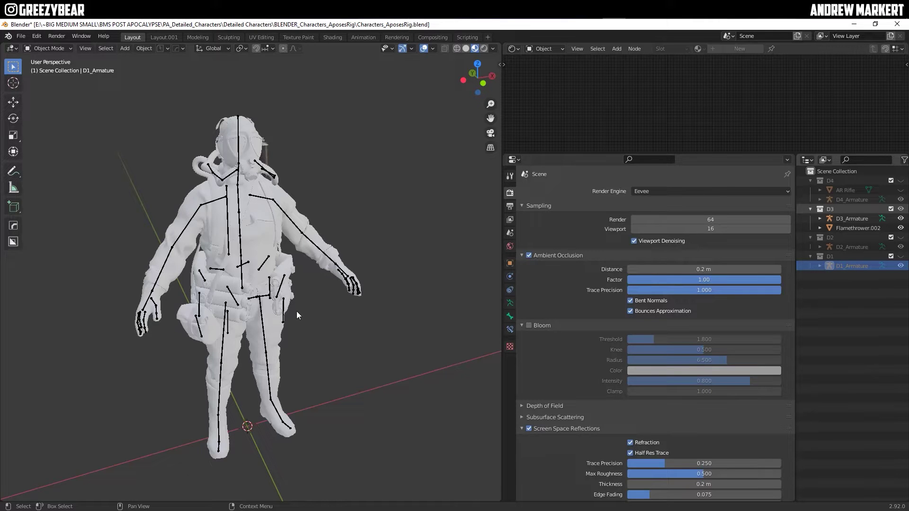
middle_click_drag(293, 319, 316, 305)
- Hide collection D3, show collection D2, and hide D2_Armature to view the blue-suited character without bones
left_click(901, 209)
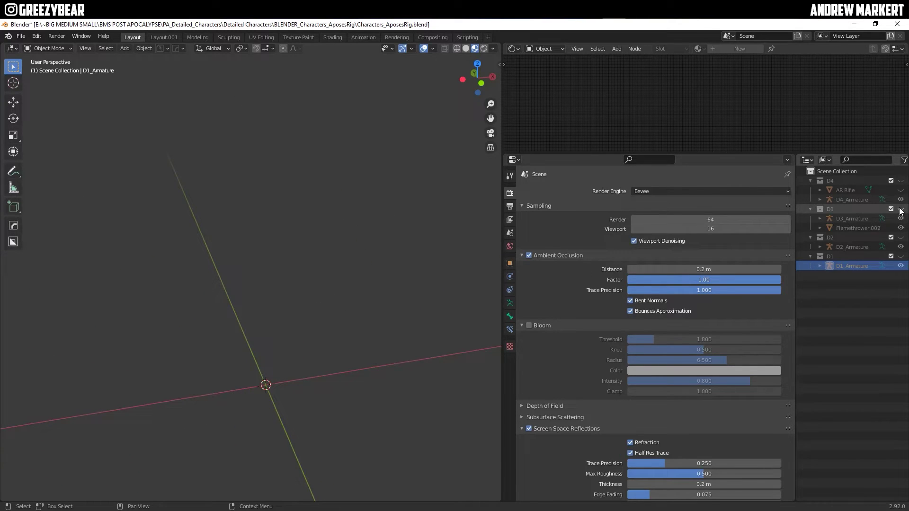
left_click(901, 237)
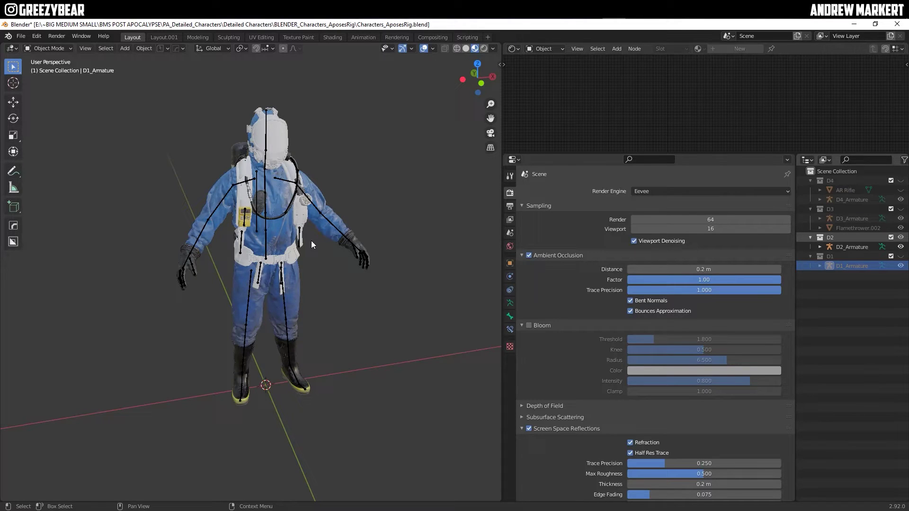
scroll(303, 237, "up", 5)
middle_click_drag(282, 291, 270, 251)
scroll(267, 286, "down", 4)
left_click(901, 246)
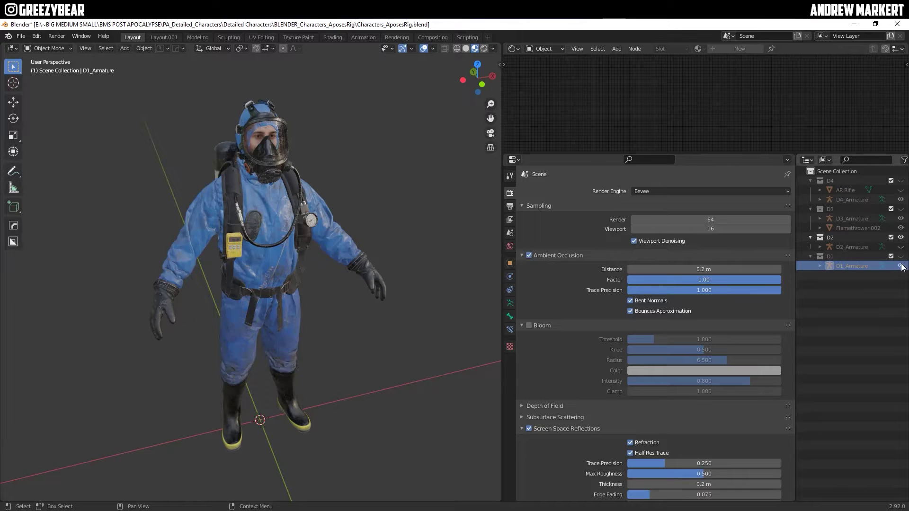
- Show collection D1 with its green-suited character in place of collection D2, and clear the selection
left_click(901, 238)
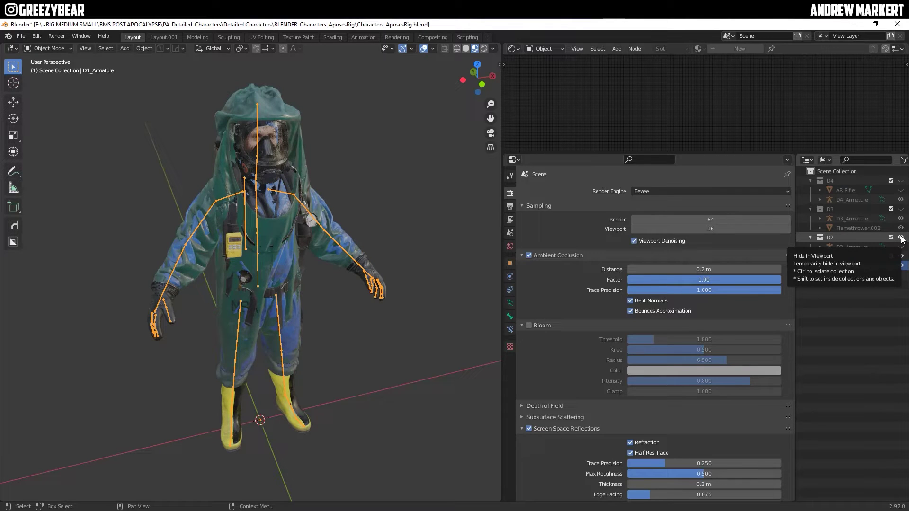
left_click(901, 238)
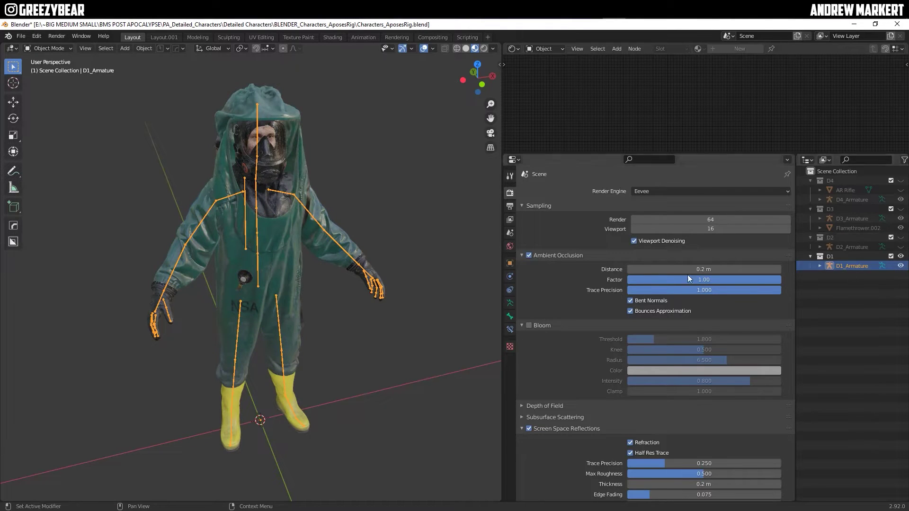
left_click(394, 209)
middle_click_drag(394, 207, 369, 278)
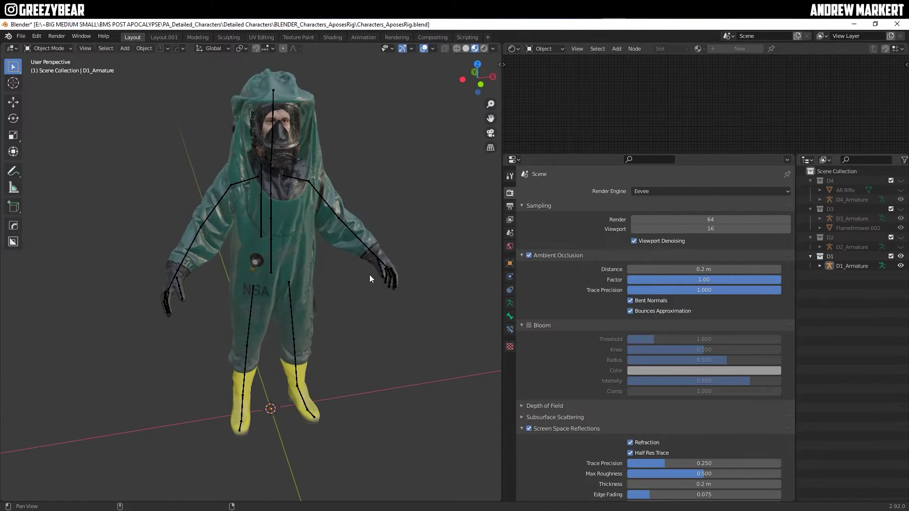
- Select D1_Armature, expand its pose library, and apply the D1_IDLE1 pose
left_click(831, 265)
left_click(510, 303)
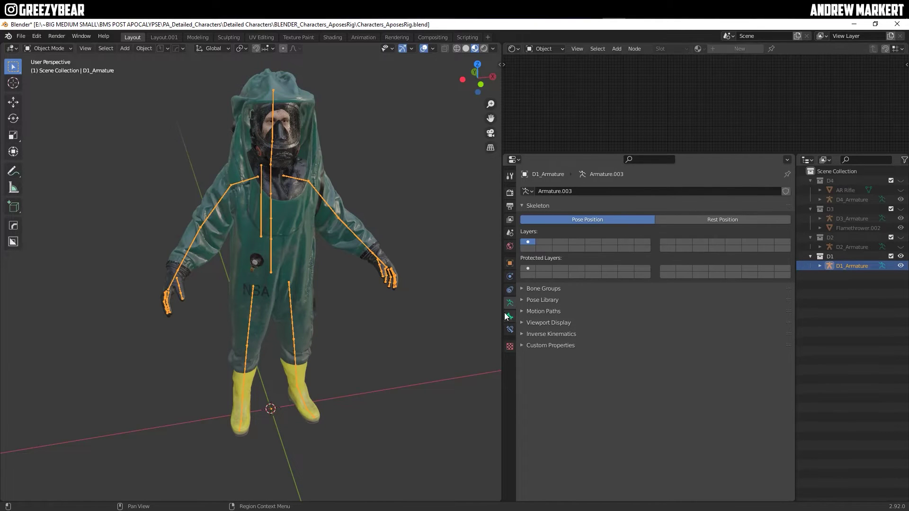
left_click(524, 300)
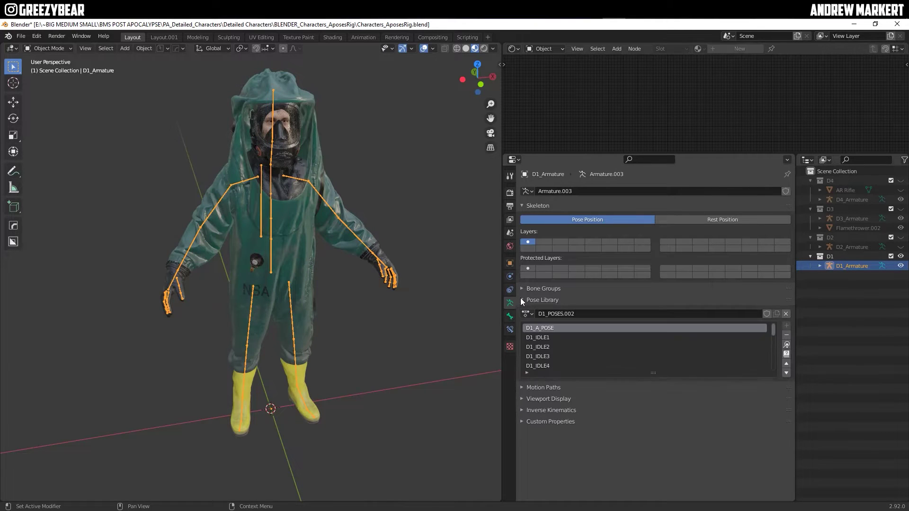
left_click(543, 337)
left_click(786, 344)
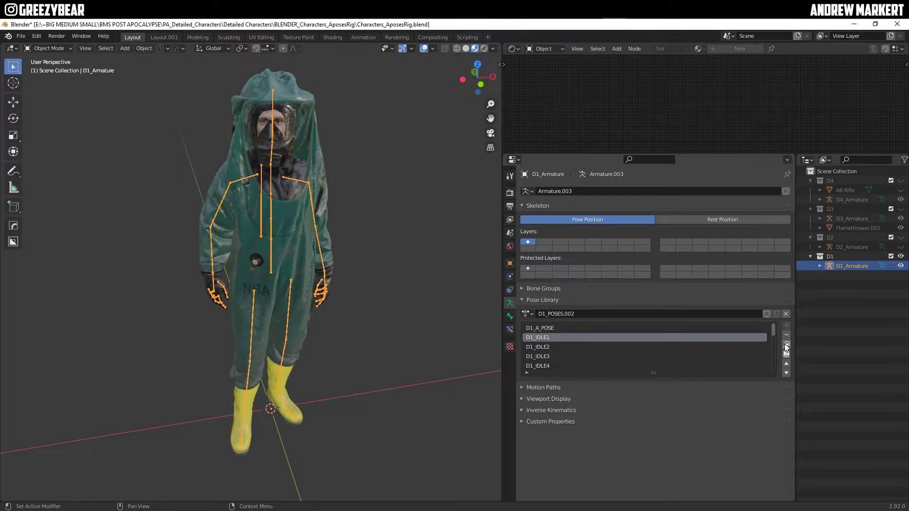
- Apply the D1_IDLE2 pose followed by D1_IDLE3 to D1_Armature, and lengthen the pose list
left_click(657, 347)
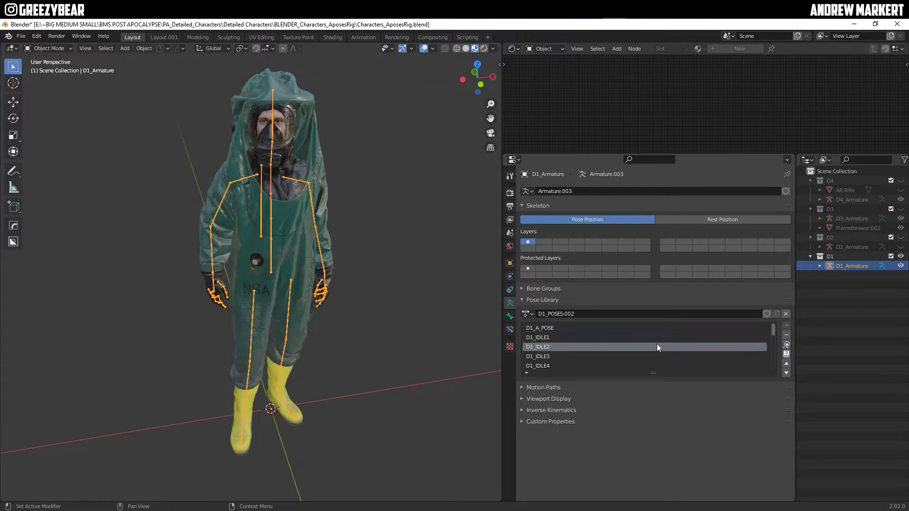
left_click(787, 345)
left_click(596, 357)
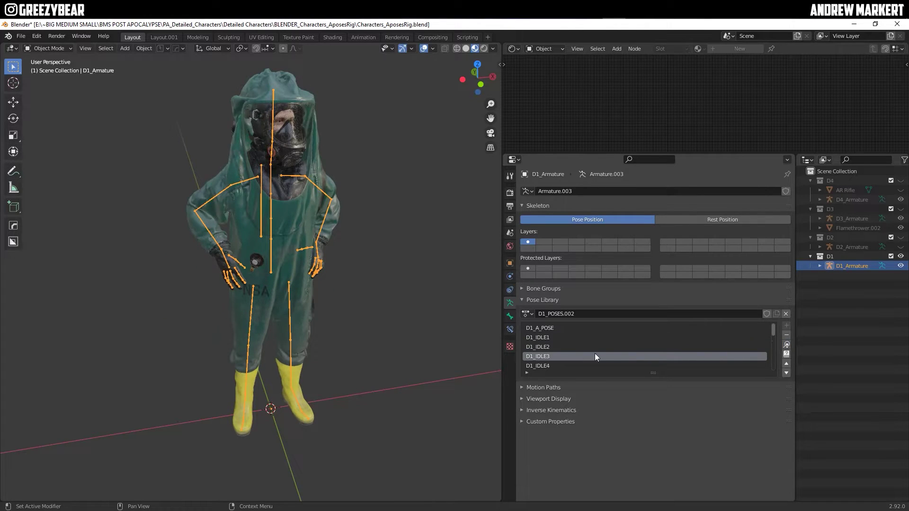
left_click(786, 344)
middle_click_drag(368, 270, 345, 260)
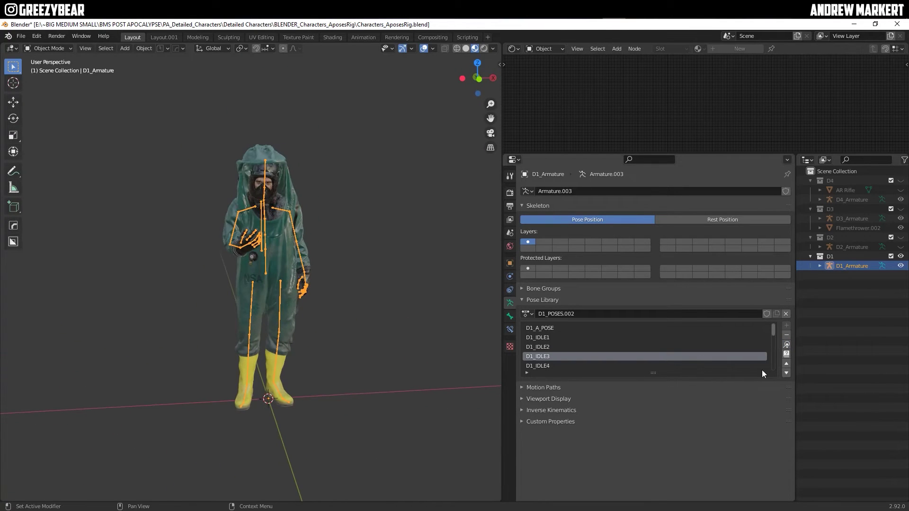
left_click_drag(656, 378, 657, 438)
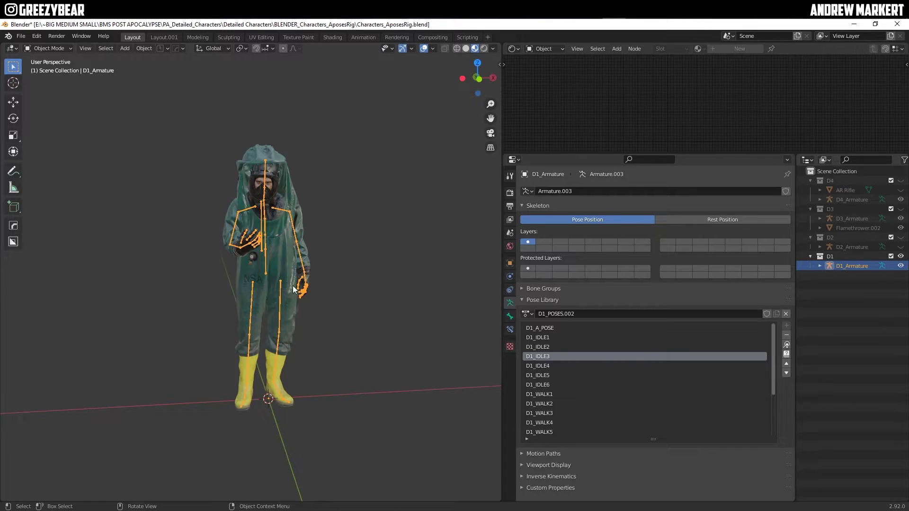
- Select D1_Armature with its whole hierarchy and convert the selected objects to meshes
right_click(830, 268)
left_click(828, 267)
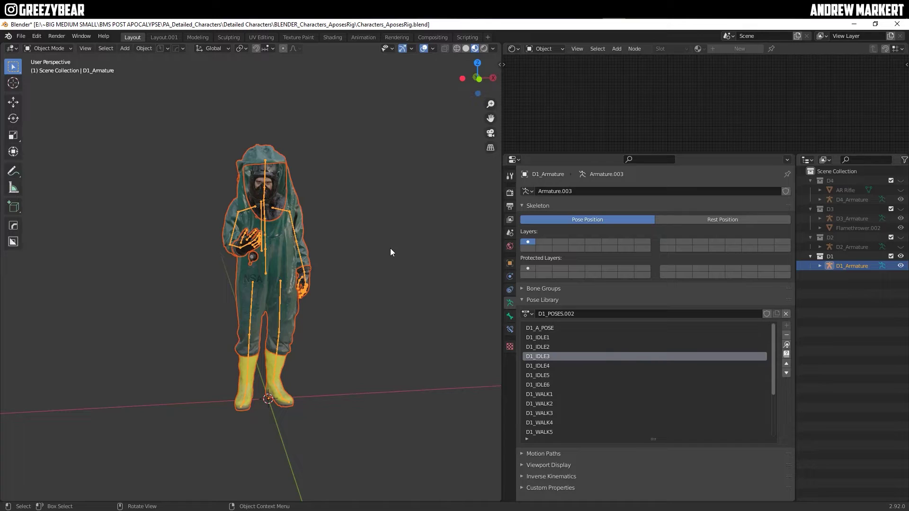
left_click(140, 49)
mouse_move(186, 297)
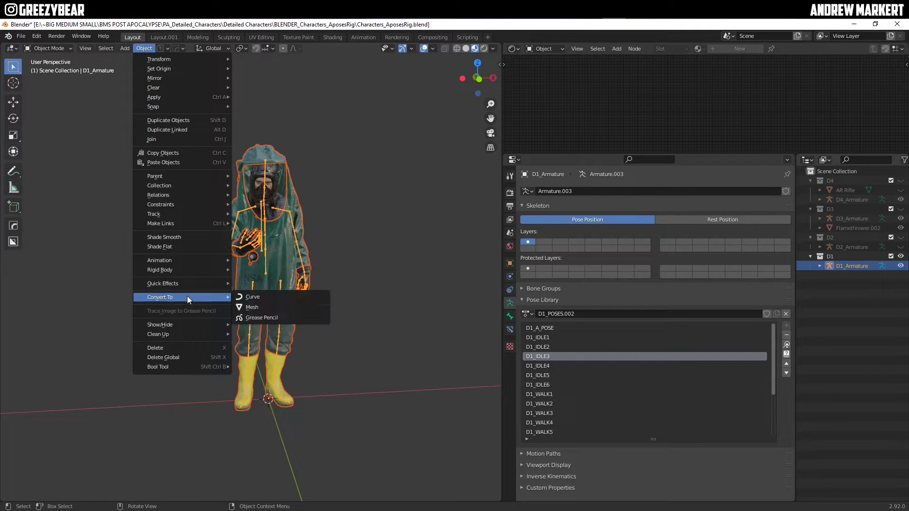
left_click(243, 307)
- Clear the parent of the selected D1 objects while keeping their transformation
right_click(374, 176)
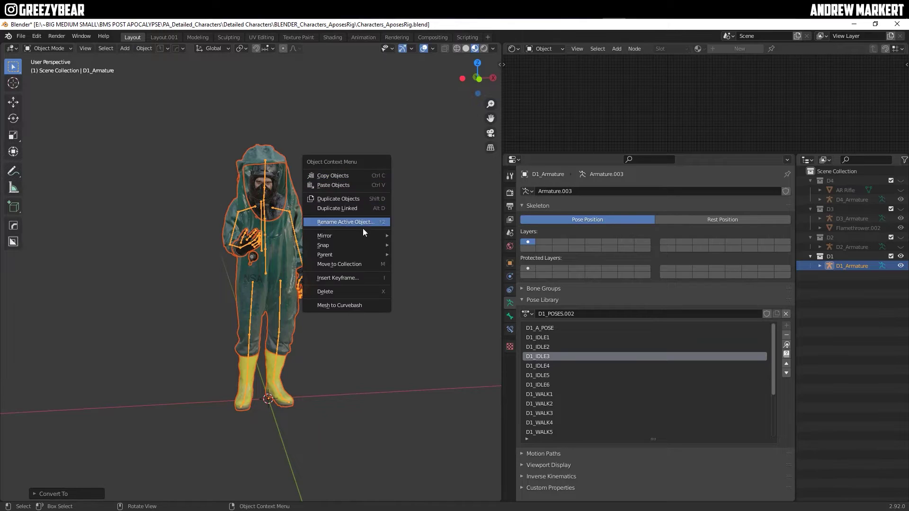
mouse_move(357, 256)
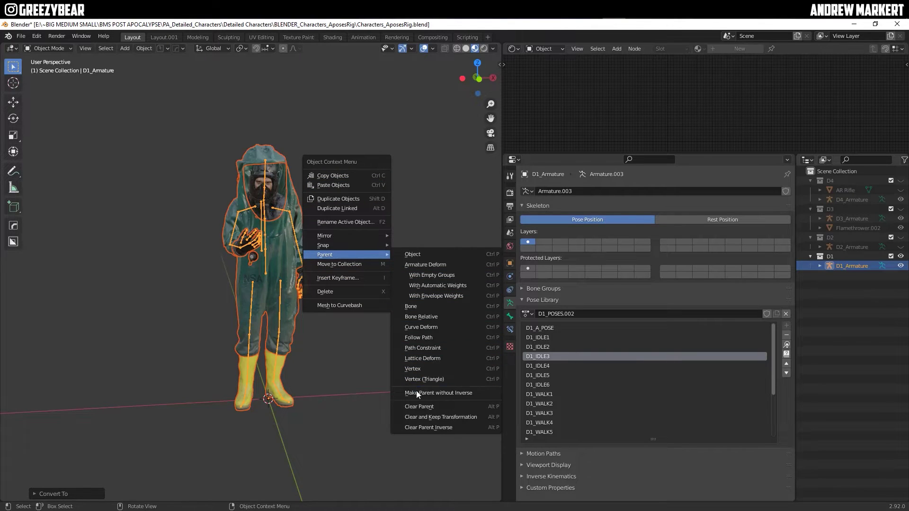
left_click(420, 417)
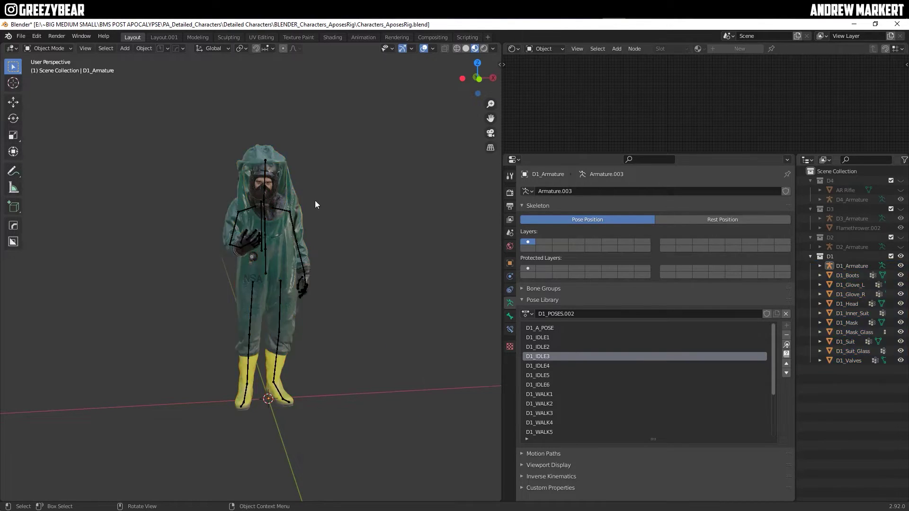
- Delete D1_Armature and join all remaining D1 meshes into D1_Boots
left_click(292, 219)
key("Delete")
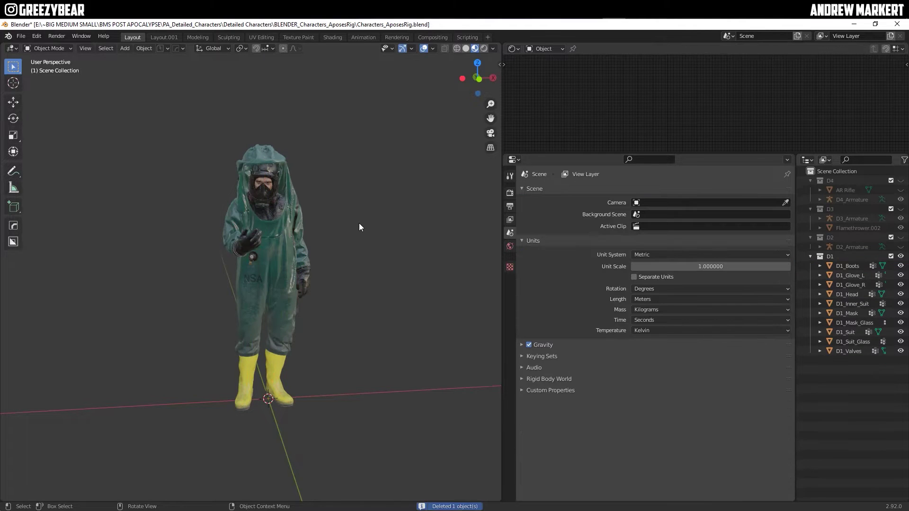
left_click(831, 265)
left_click(830, 351, "shift")
right_click(373, 246)
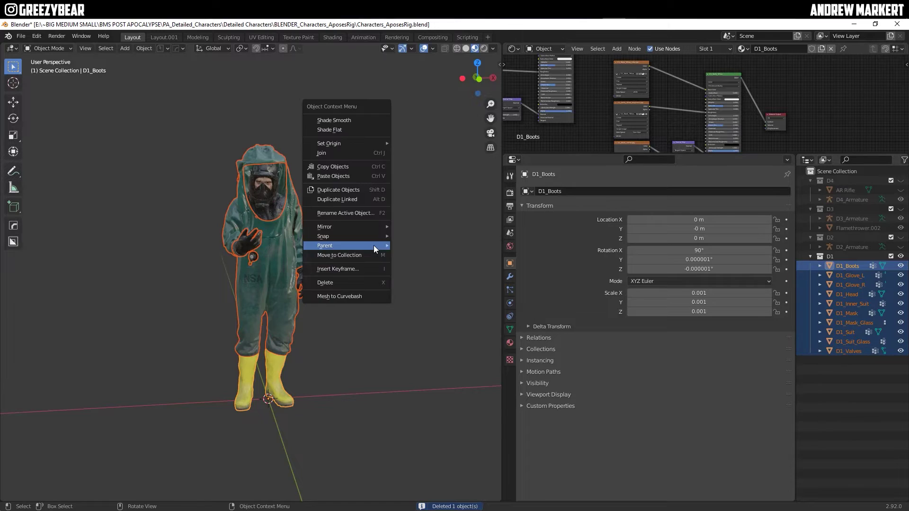
left_click(357, 155)
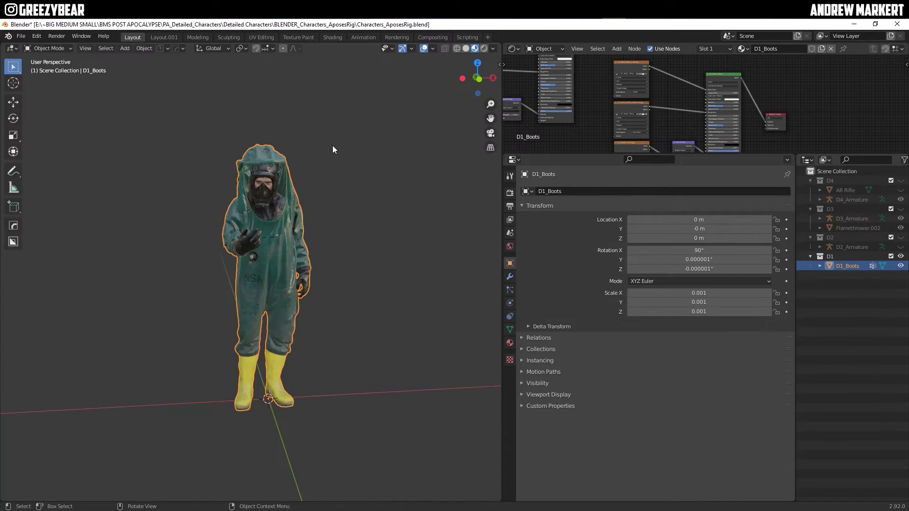
- Activate the Move tool and move the joined D1 character along the X axis to about -0.07 m
key("shift+space")
key("g")
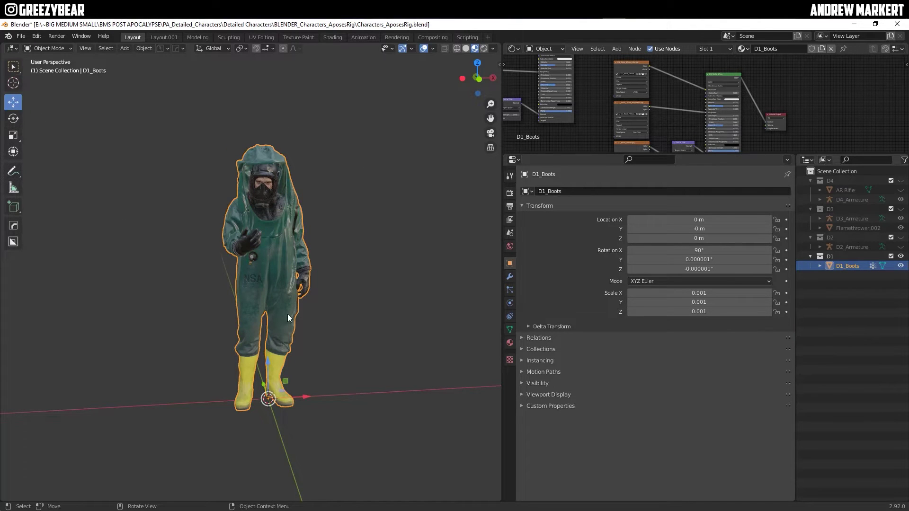
key("g")
key("x")
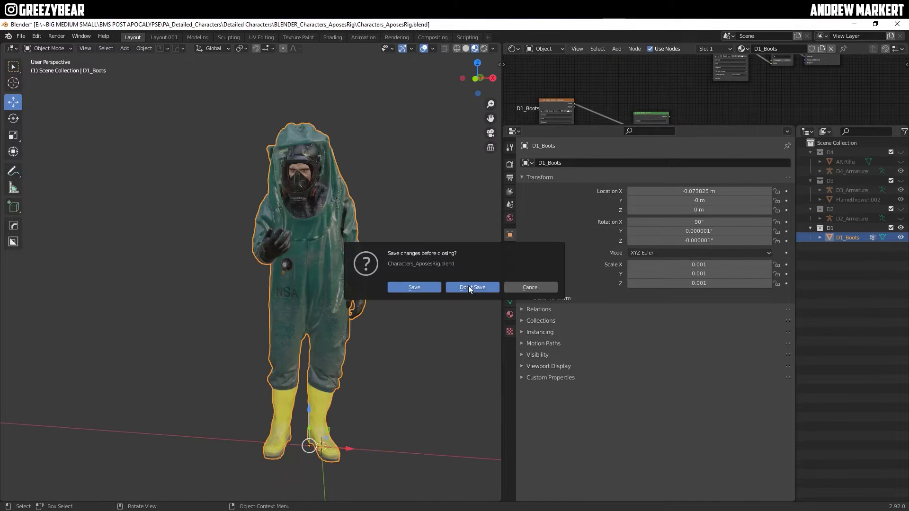
- Discard the changes and reopen Characters_AposesRig.blend from the BLENDER_Characters_AposesRig folder
left_click(468, 286)
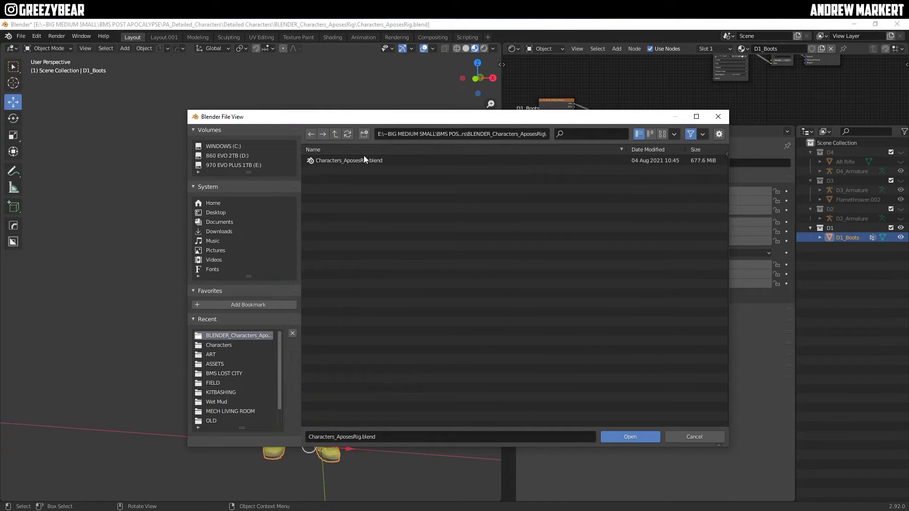
left_click(334, 134)
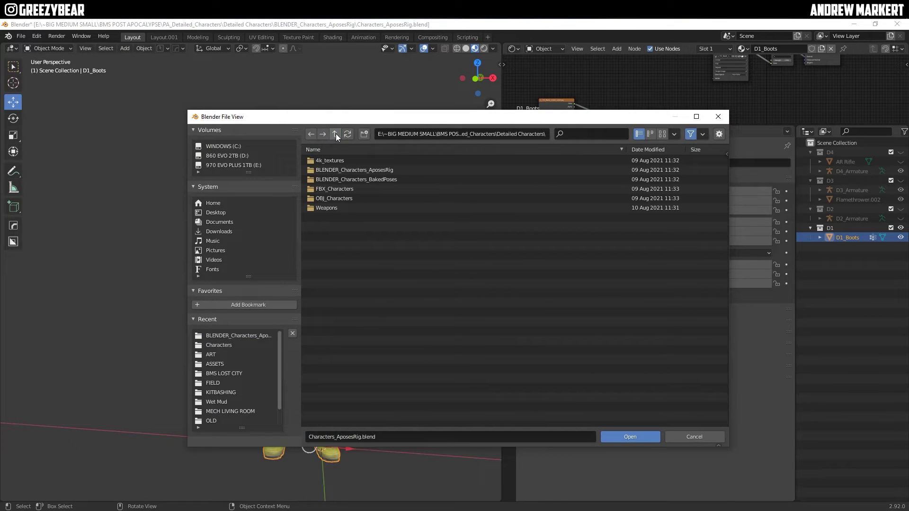
double_click(342, 169)
double_click(339, 161)
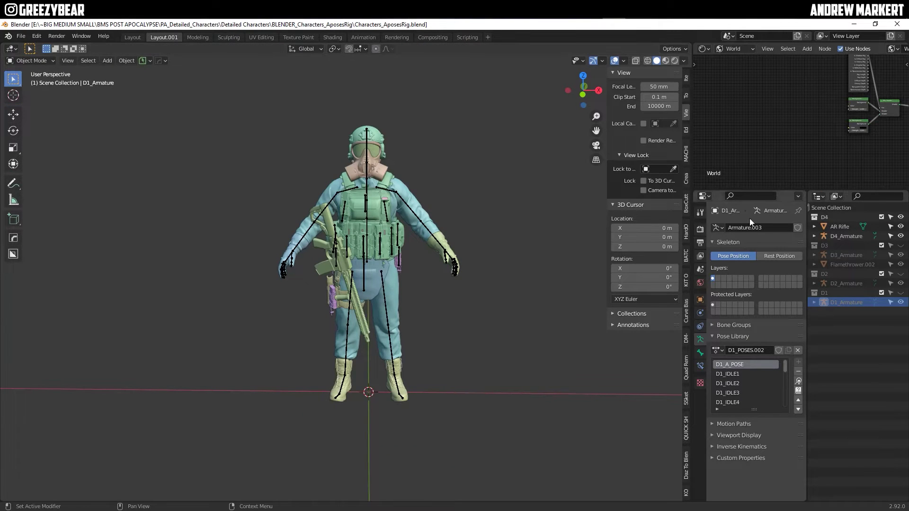
- Show the D1 collection instead of D4 and select D1_Suit with Material Preview shading
left_click(900, 217)
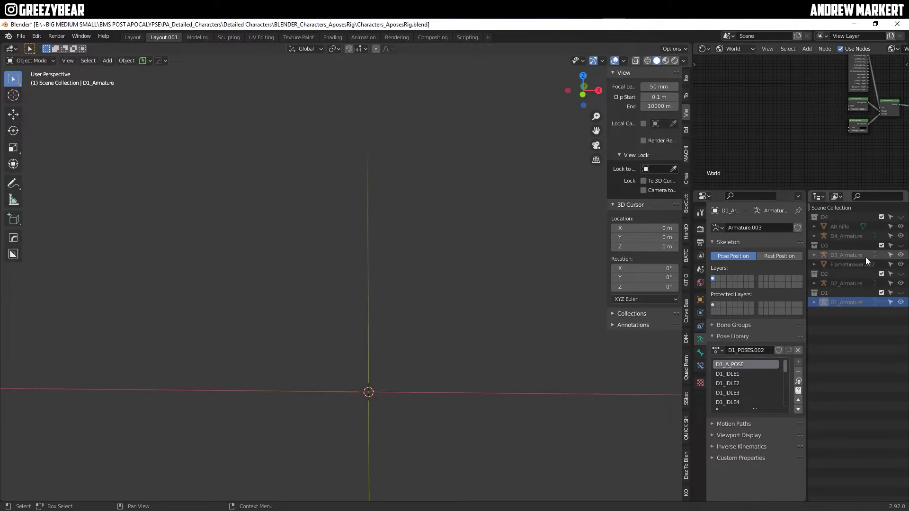
left_click(900, 292)
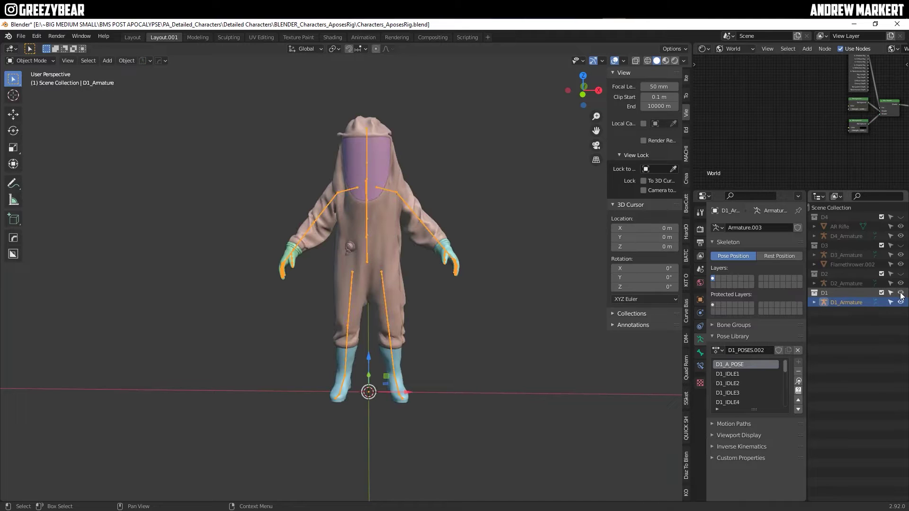
left_click(455, 176)
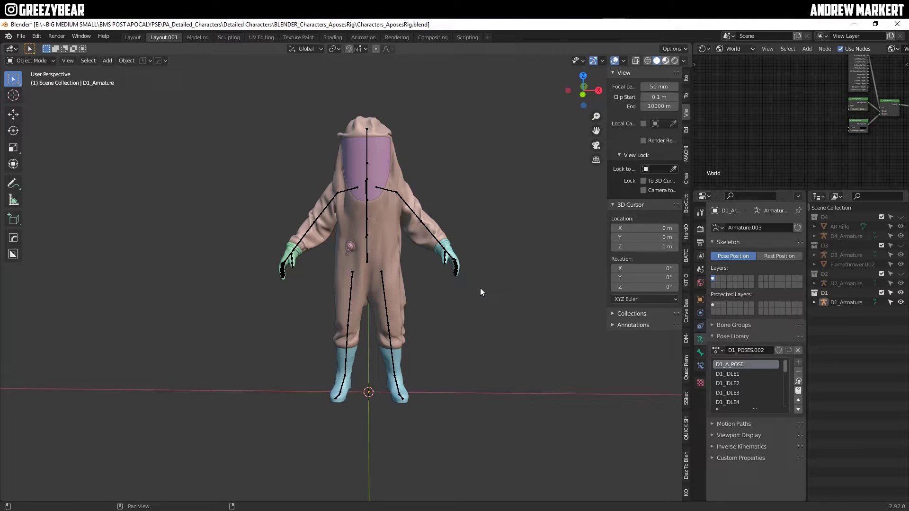
left_click(381, 239)
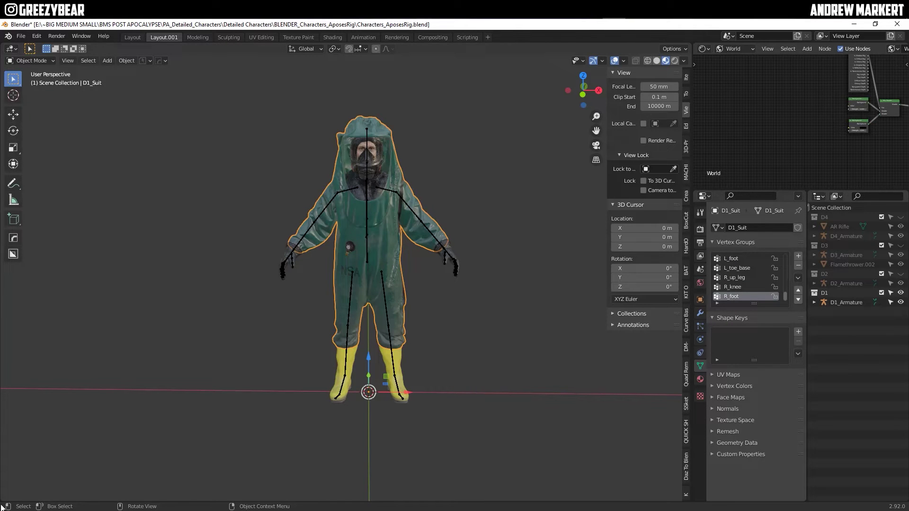
- Split the 3D viewport horizontally and turn the lower area into a Shader Editor
left_click_drag(5, 504, 49, 294)
left_click(16, 294)
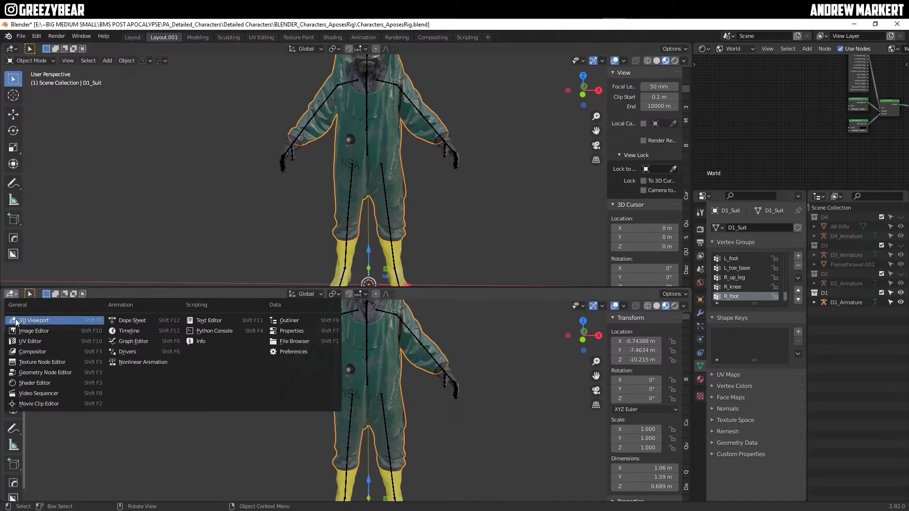
left_click(26, 382)
- Connect the Red_clean shader of the D1_Suit material to the Material Output's Surface and enlarge the 3D viewport
scroll(296, 428, "down", 5, "ctrl")
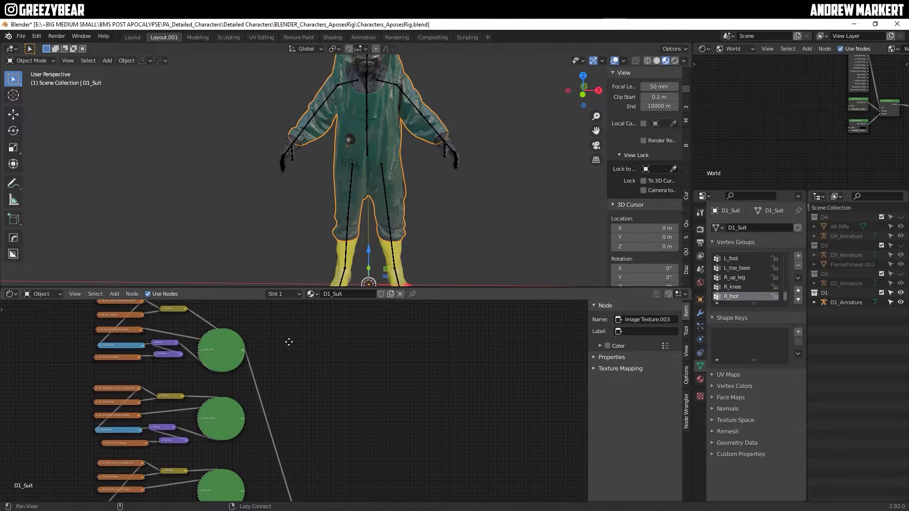
scroll(266, 369, "up", 4)
middle_click_drag(274, 363, 285, 411)
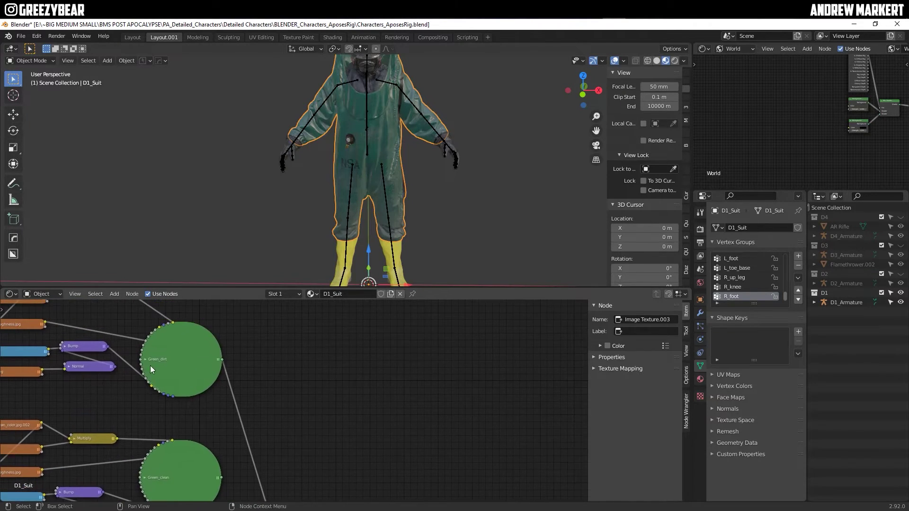
middle_click_drag(219, 432, 213, 340)
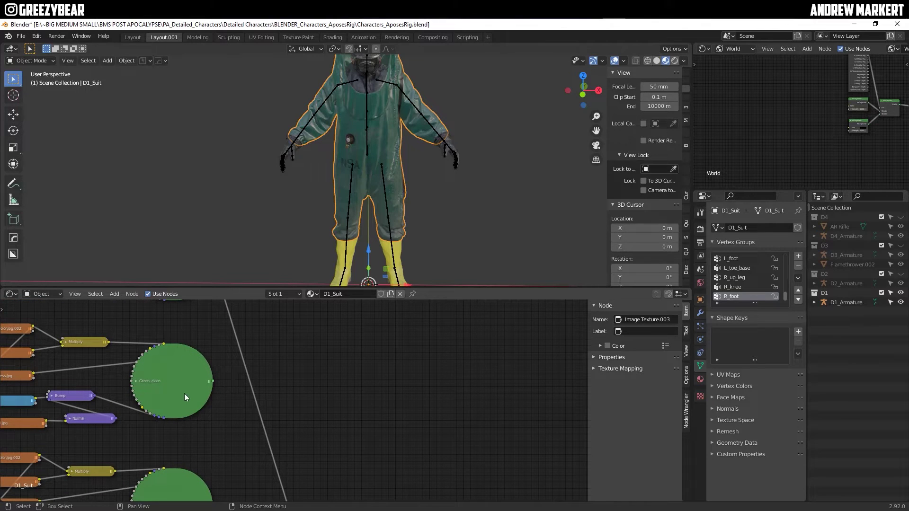
middle_click_drag(217, 425, 215, 343)
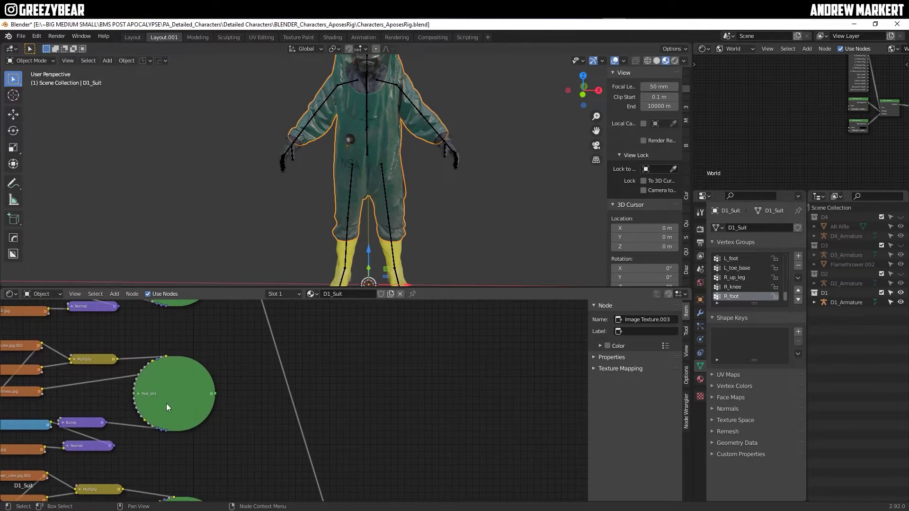
middle_click_drag(216, 426, 179, 402)
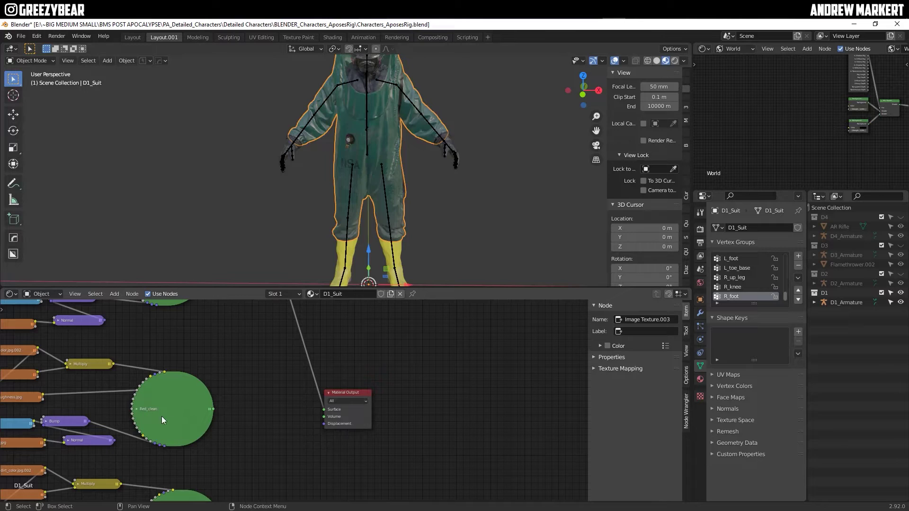
left_click_drag(214, 408, 324, 409)
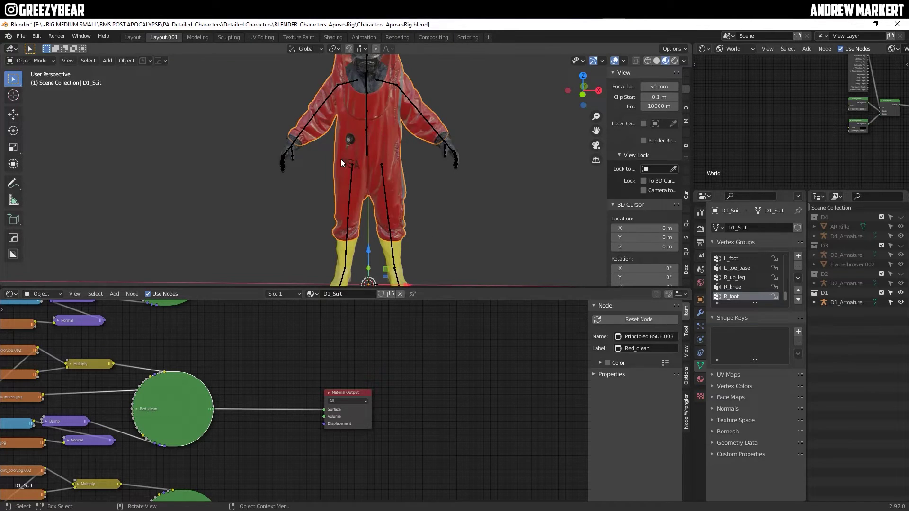
middle_click_drag(303, 168, 432, 267)
left_click_drag(407, 287, 359, 347)
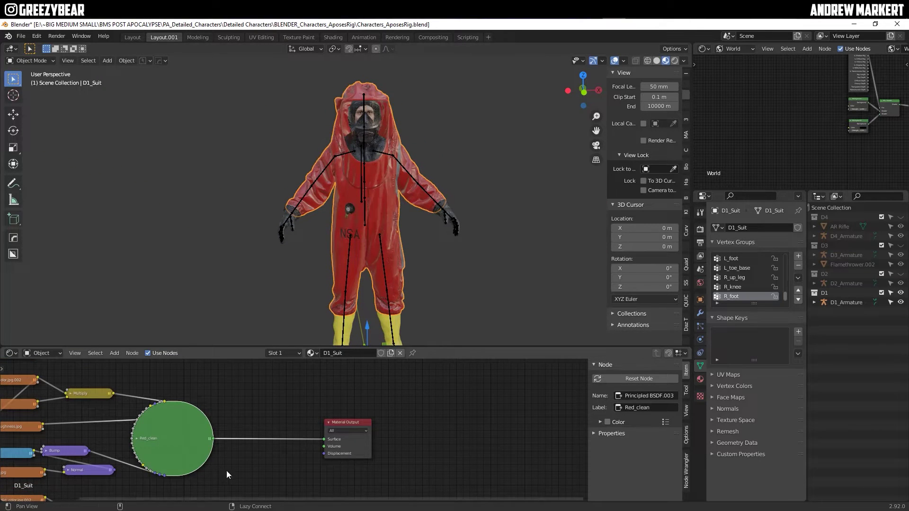
- Move the Material Output node beside the yellow shaders and connect Yellow_dirt to its Surface
middle_click_drag(226, 471, 199, 370)
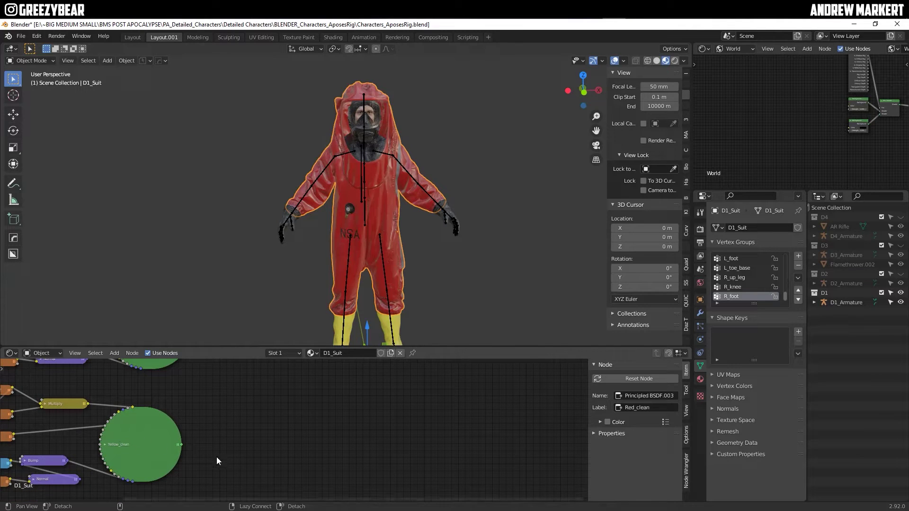
middle_click_drag(216, 456, 251, 392)
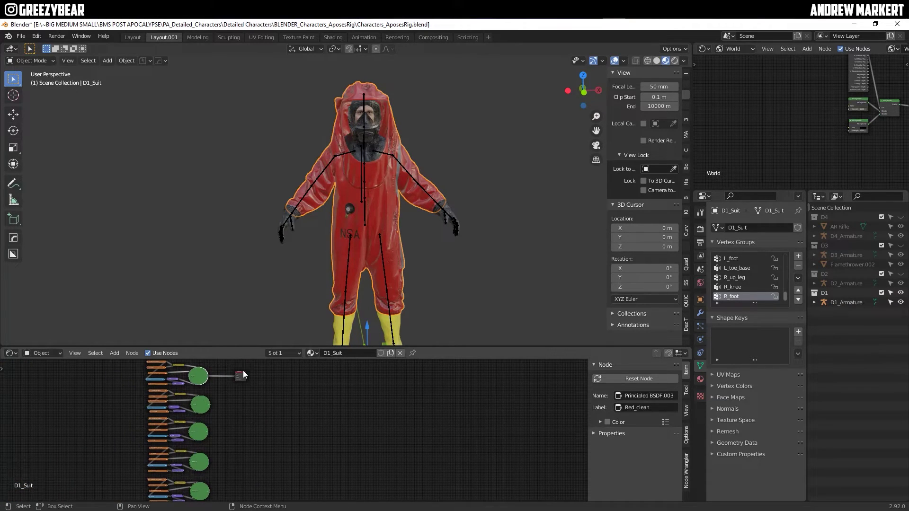
left_click(243, 371)
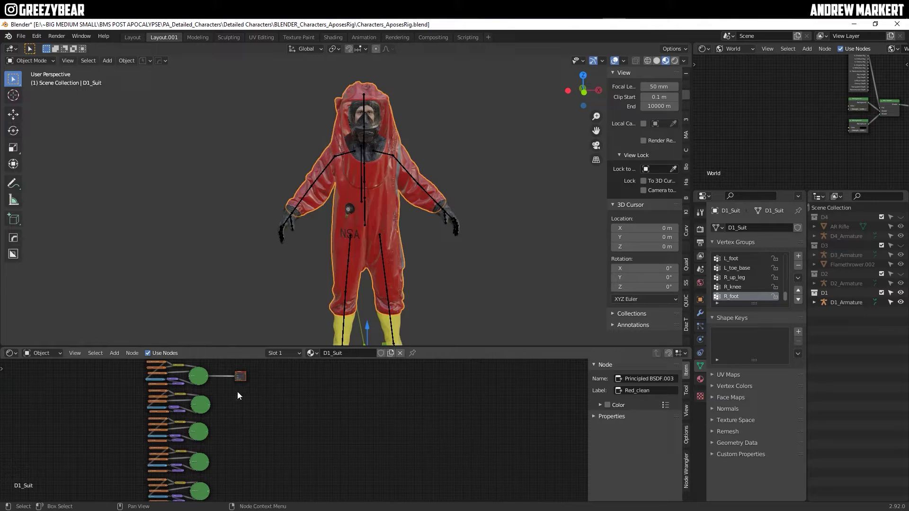
left_click_drag(242, 375, 230, 423)
scroll(220, 435, "up", 2)
middle_click_drag(188, 426, 120, 398)
scroll(186, 439, "up", 2)
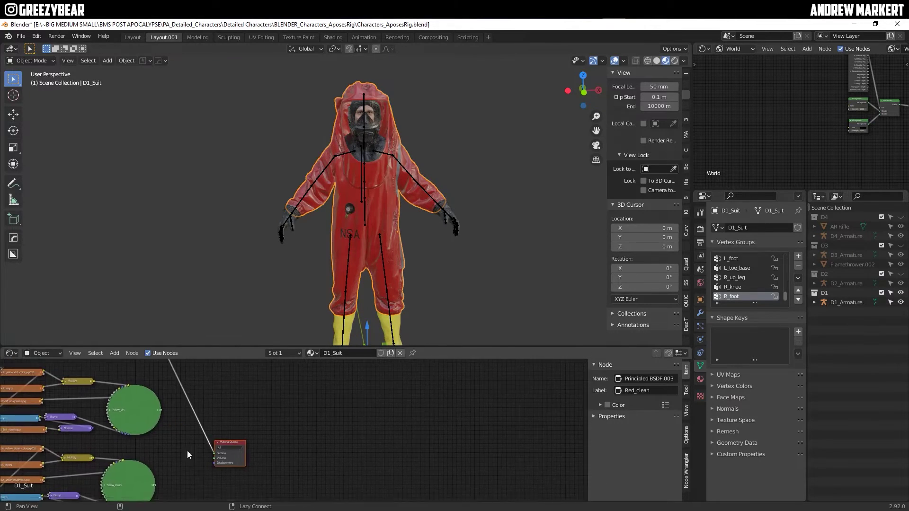
left_click(162, 411, "ctrl+shift")
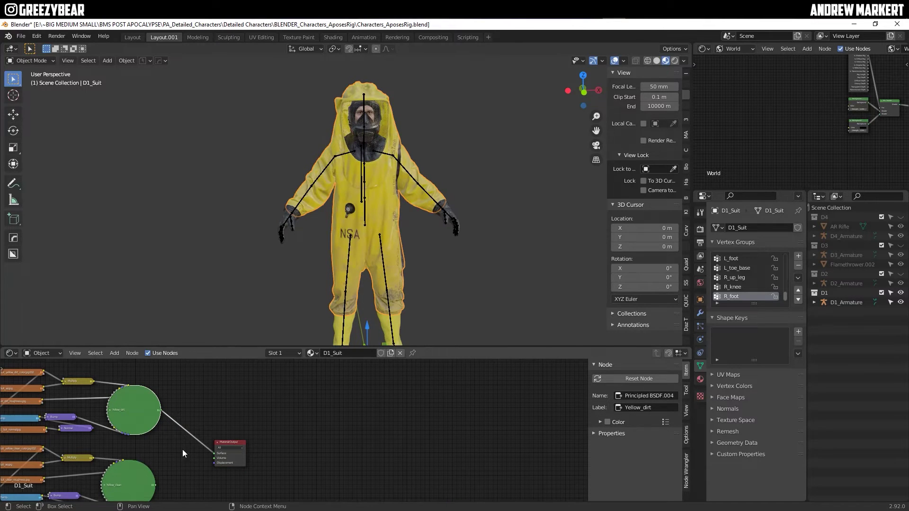
- Connect the BrightGreen_dirt shader to the Material Output's Surface and enlarge the Shader Editor
scroll(177, 482, "down", 5, "shift")
middle_click_drag(183, 445, 163, 469)
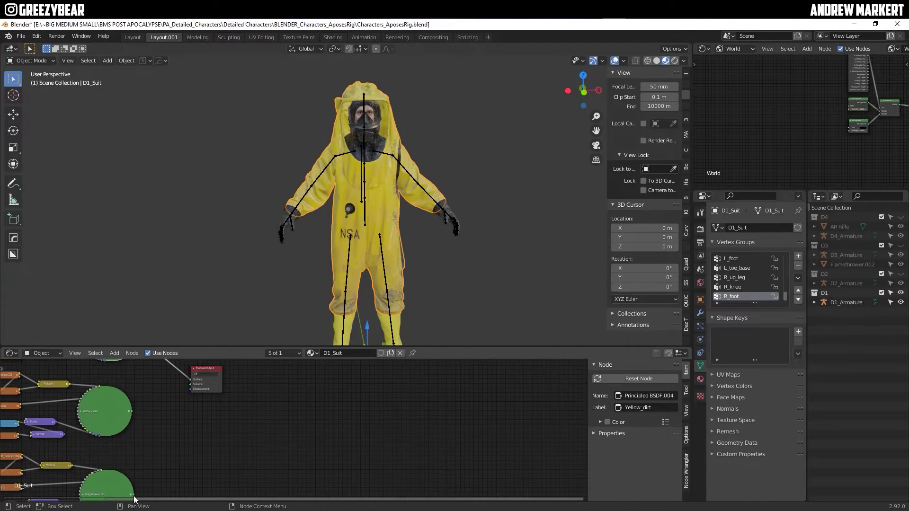
left_click_drag(132, 495, 190, 380)
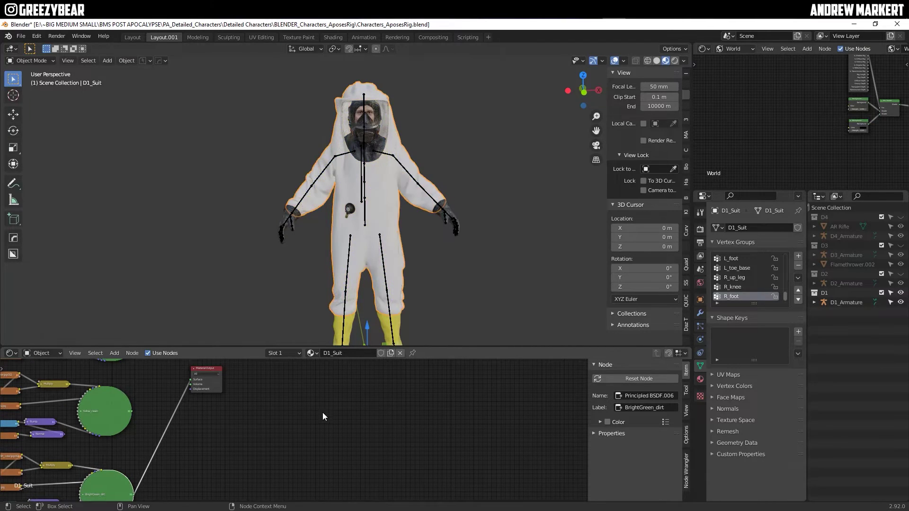
left_click_drag(261, 351, 261, 253)
scroll(360, 230, "down", 4)
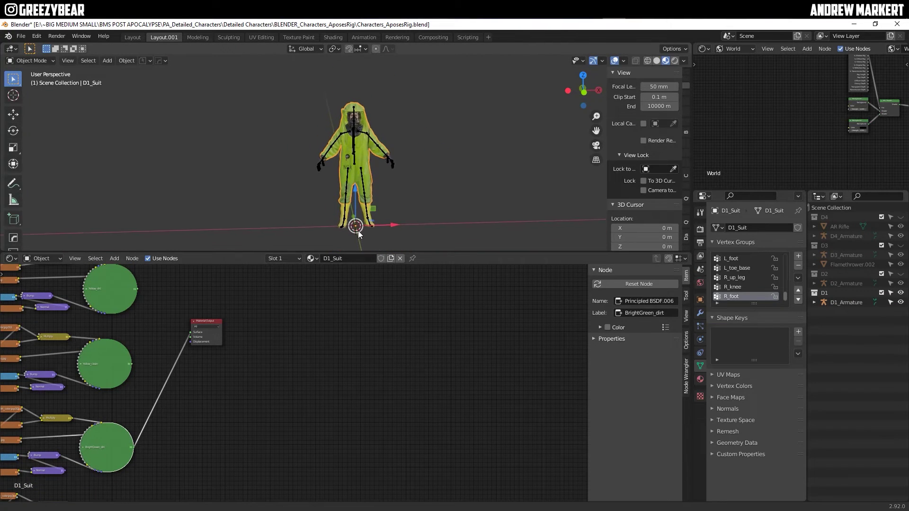
- Move the Material Output node up beside the red shaders and connect Red_dirt to its Surface
middle_click_drag(184, 457, 237, 473)
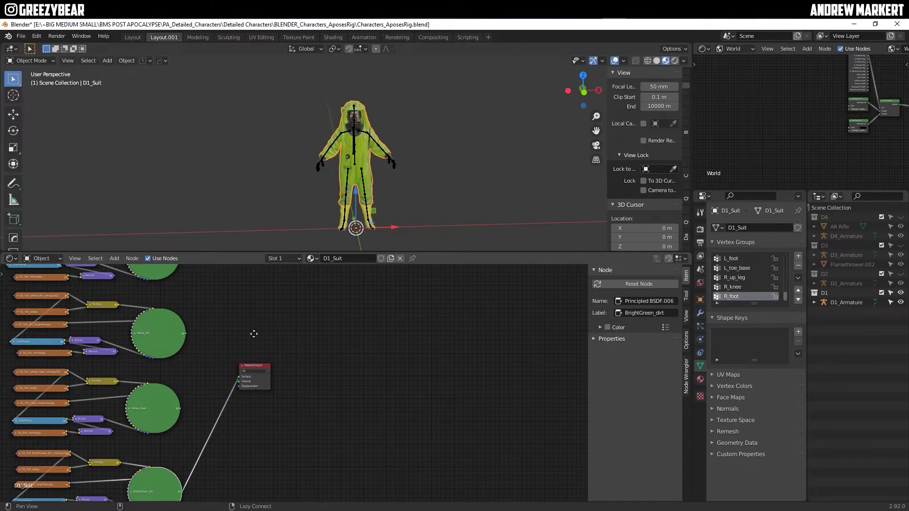
middle_click_drag(253, 341, 244, 327)
left_click_drag(254, 368, 237, 298)
middle_click_drag(239, 303, 250, 456)
left_click_drag(226, 426, 221, 324)
middle_click_drag(189, 339, 186, 400)
left_click(165, 398, "ctrl+shift")
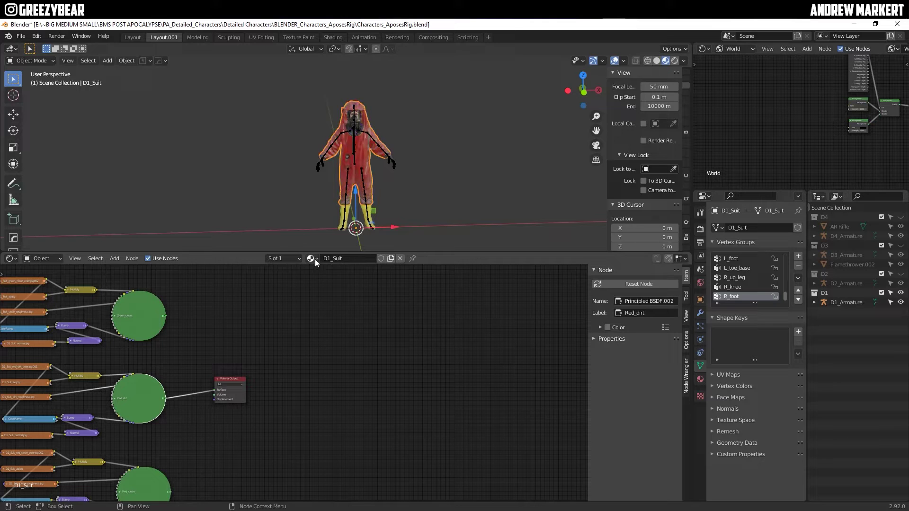
- Select D1_Boots and examine the shader node groups in its material
left_click(344, 216)
middle_click_drag(243, 308, 349, 346)
scroll(349, 347, "down", 4)
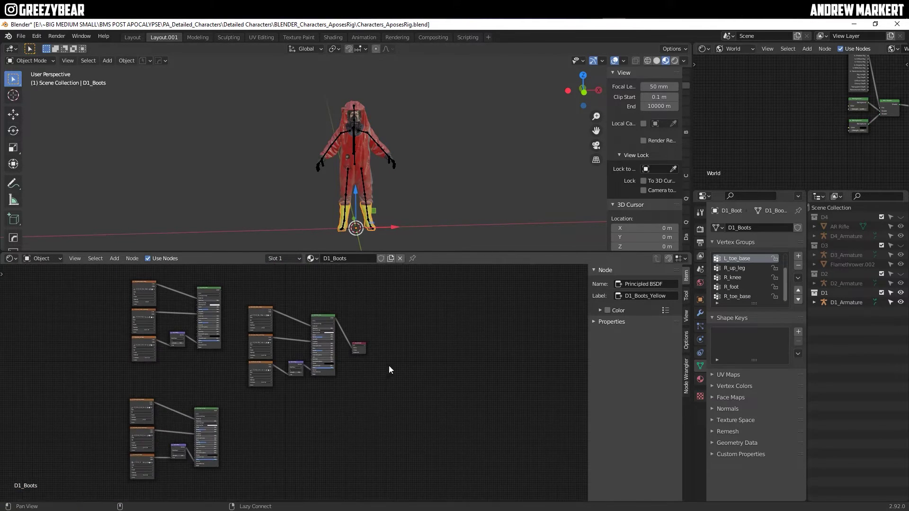
middle_click_drag(392, 368, 335, 373)
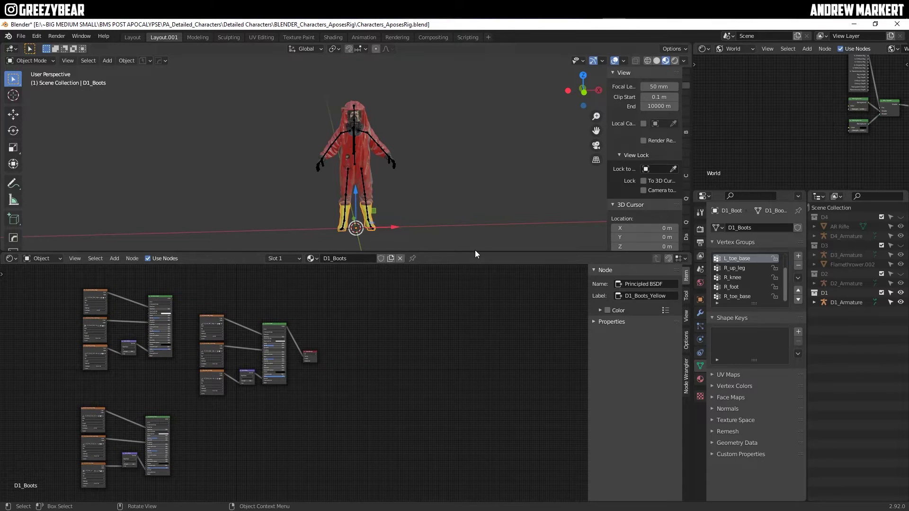
- Replace the material on the D1_Boots object with D2_Boots and enlarge the 3D viewport to view the character
left_click_drag(476, 251, 478, 419)
scroll(365, 314, "up", 6)
middle_click_drag(320, 199, 342, 226)
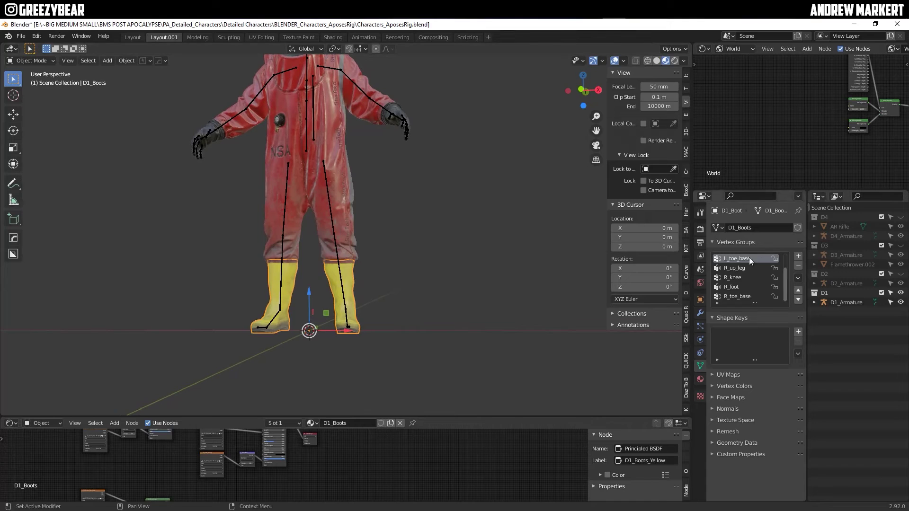
left_click(700, 379)
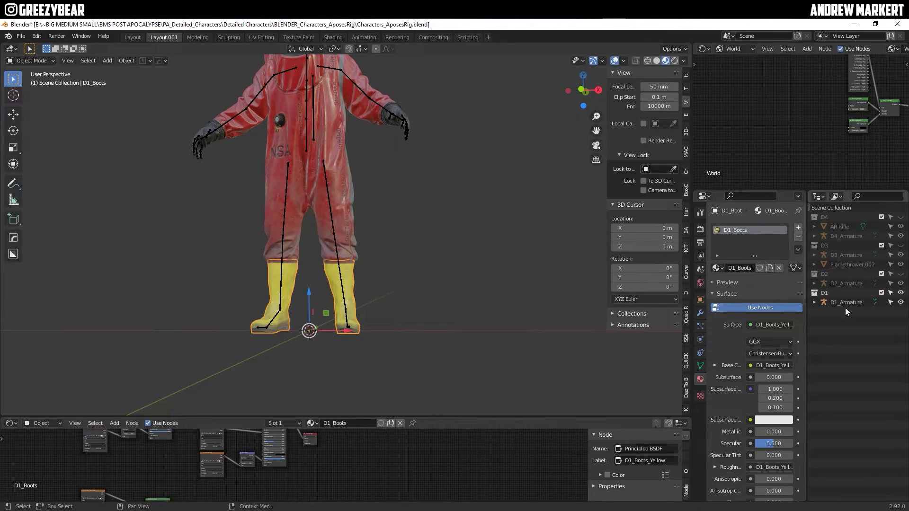
left_click(718, 267)
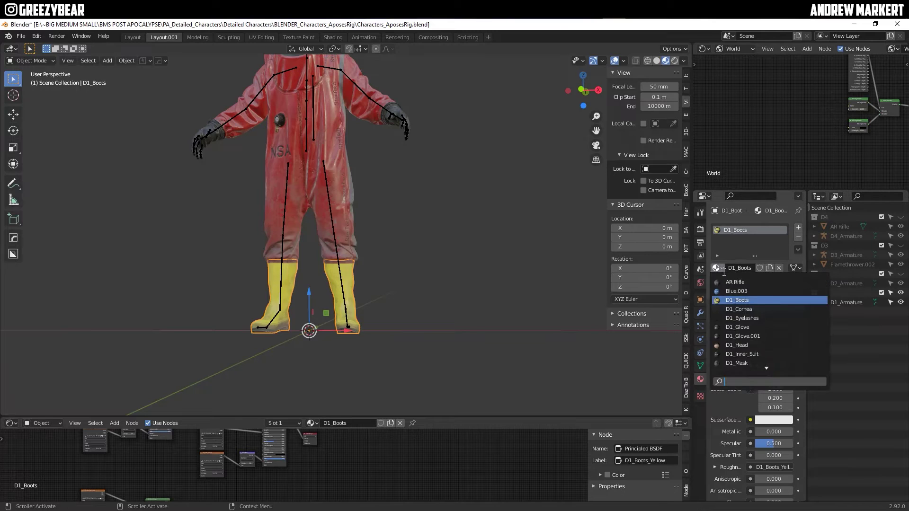
mouse_move(749, 368)
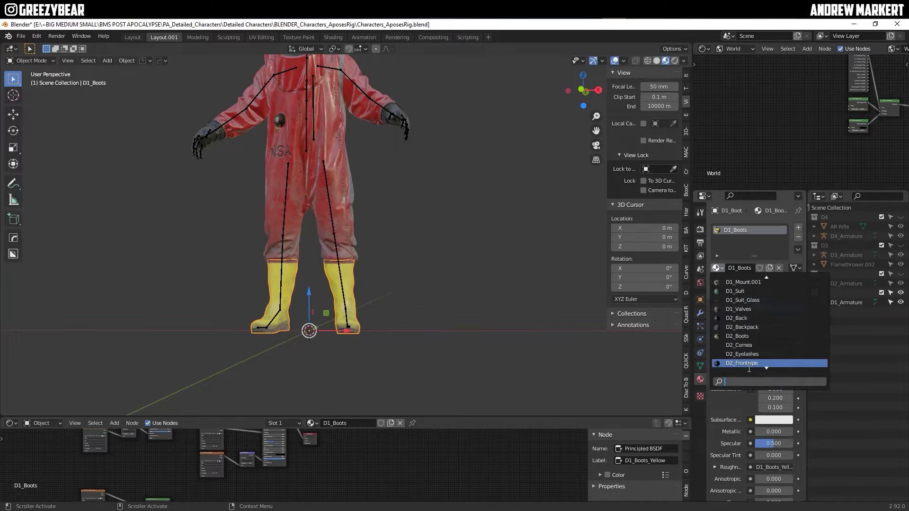
left_click(744, 337)
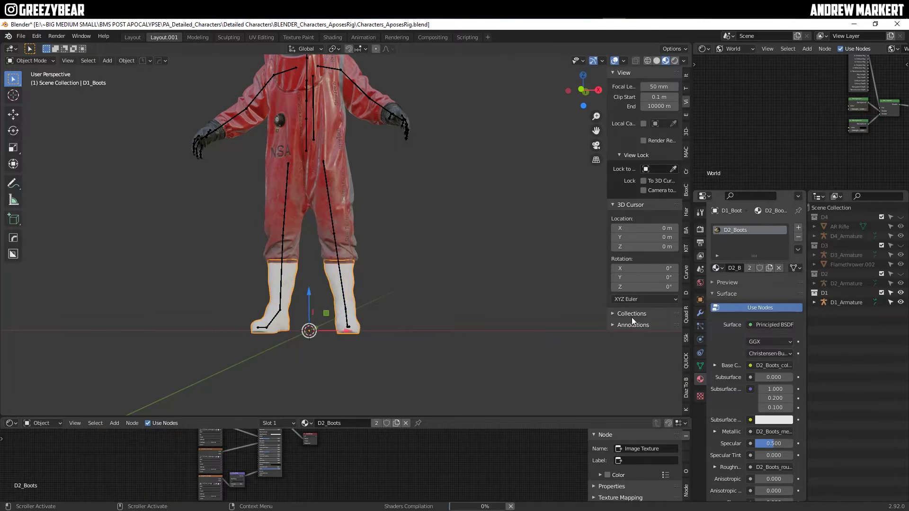
middle_click_drag(407, 221, 384, 248)
scroll(383, 248, "up", 3)
middle_click_drag(331, 231, 405, 238)
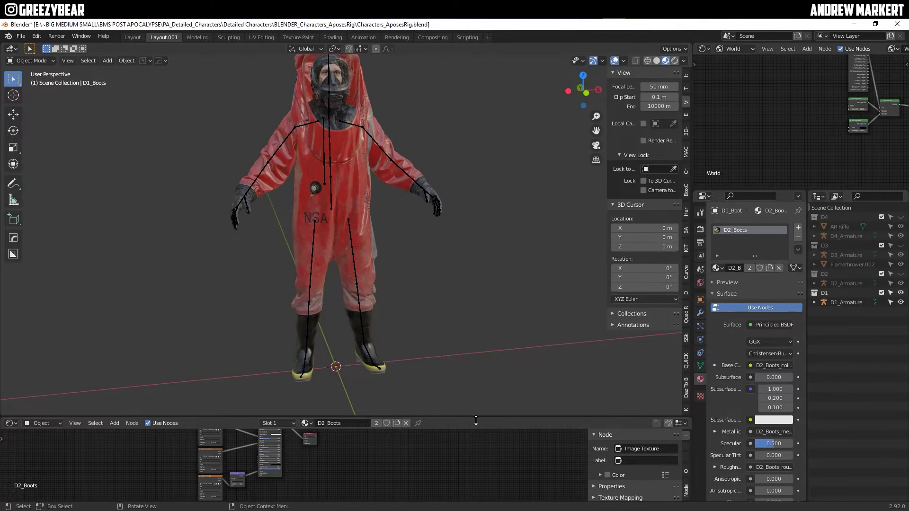
left_click_drag(471, 416, 473, 465)
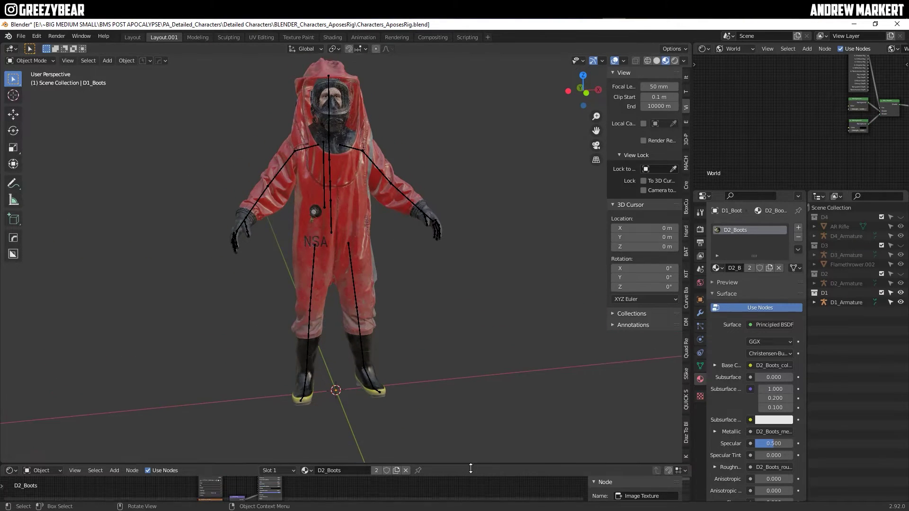
- Select D1_Armature and apply the D1_IDLE2 pose from its D1_POSES.002 pose library
left_click(845, 303)
left_click(700, 339)
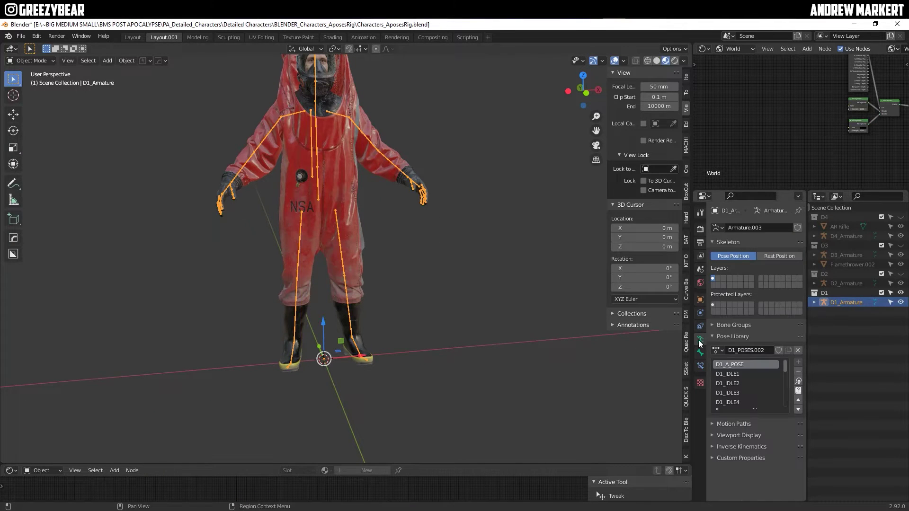
left_click(799, 381)
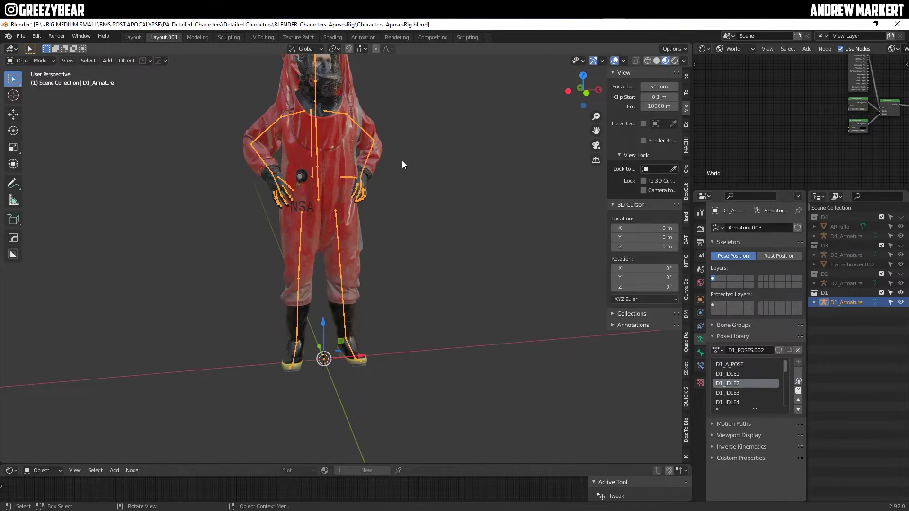
left_click(411, 152)
middle_click_drag(411, 152, 393, 253)
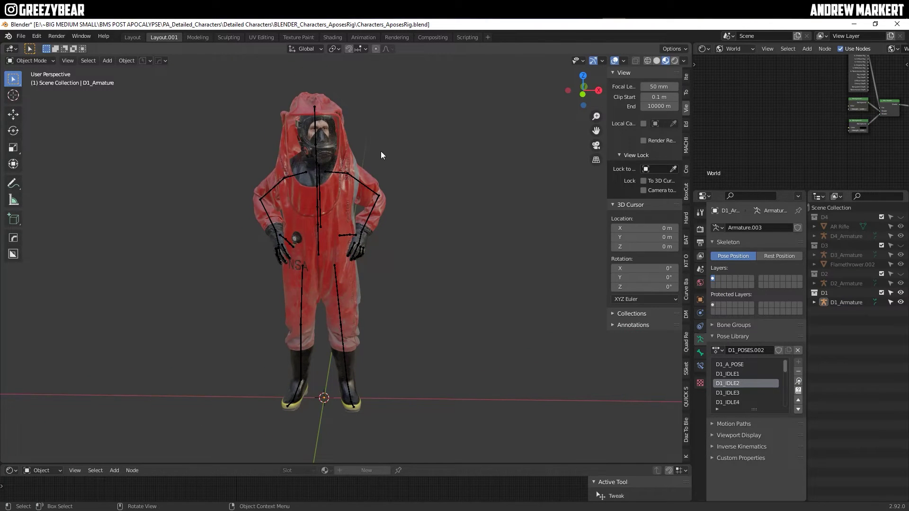
- Select the D1_Armature hierarchy and convert the selected objects to mesh
right_click(823, 302)
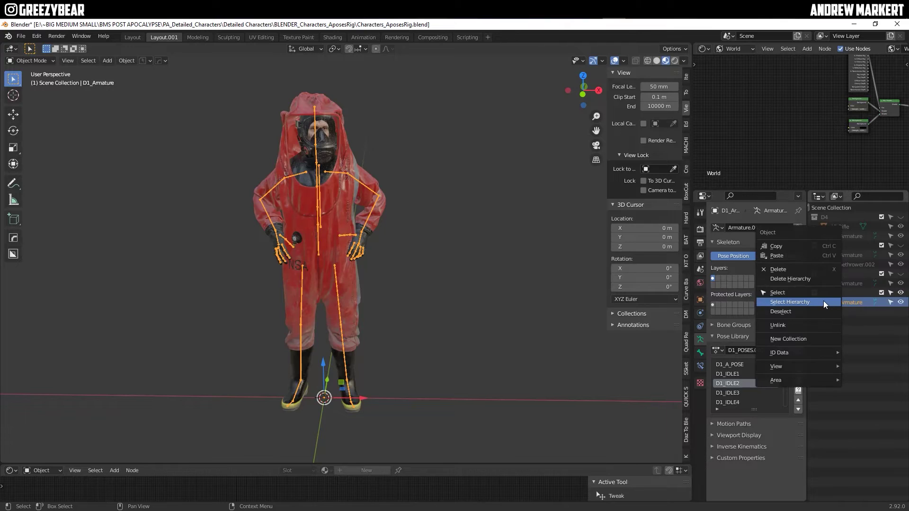
left_click(824, 302)
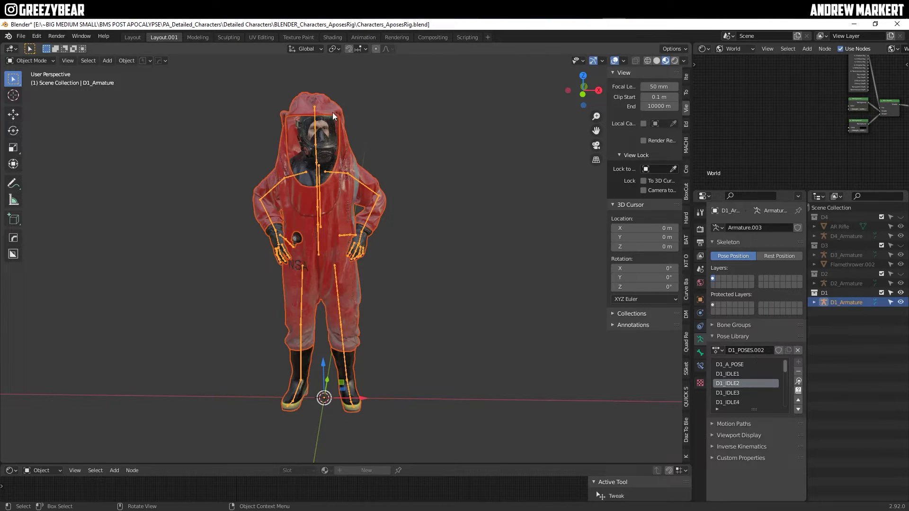
left_click(130, 64)
mouse_move(165, 309)
left_click(235, 321)
- Clear the parents of the D1 objects while keeping their transformation, and delete D1_Armature
right_click(451, 225)
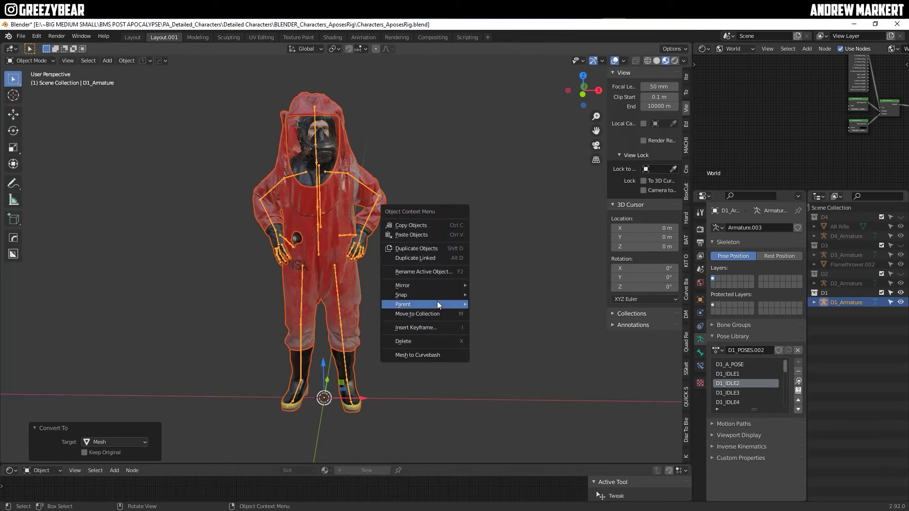
mouse_move(428, 305)
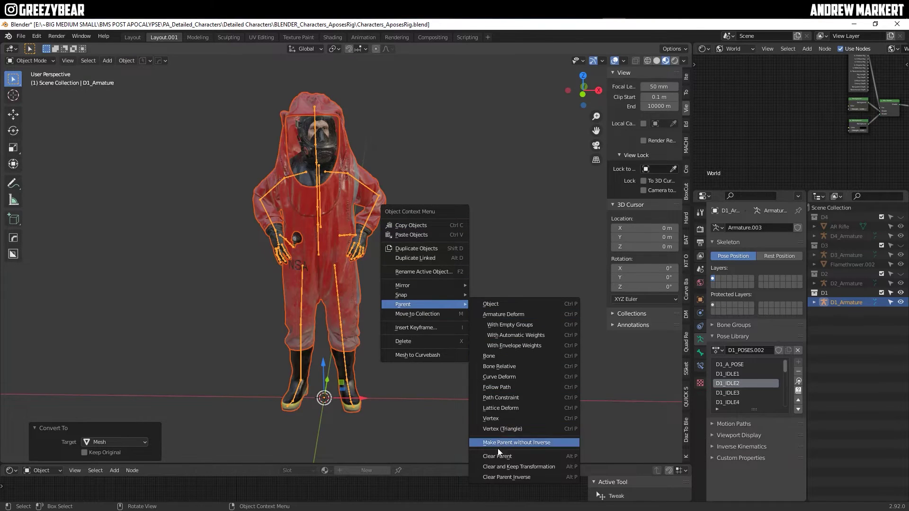
left_click(500, 468)
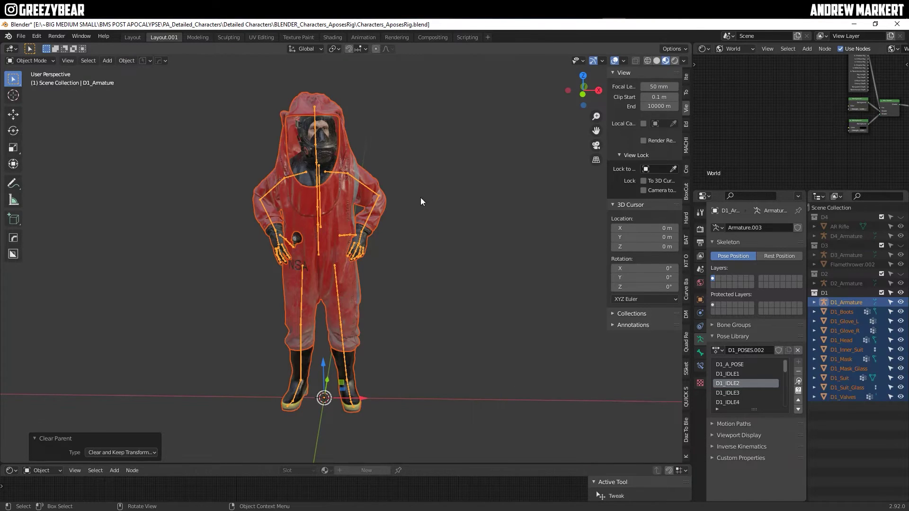
left_click(364, 186)
left_click(377, 194)
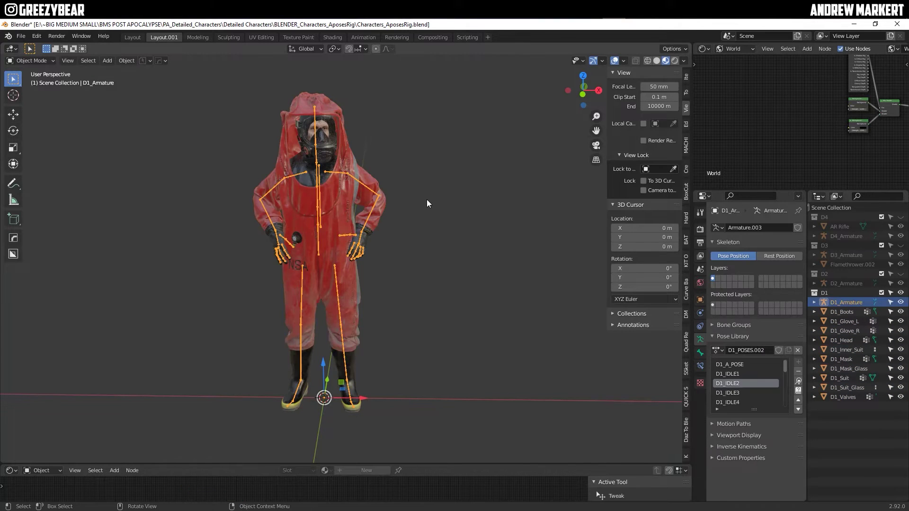
key("Delete")
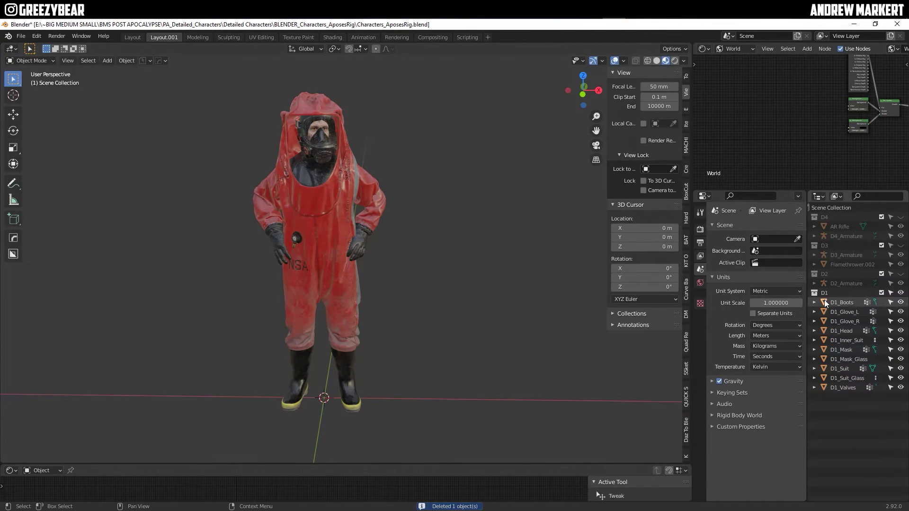
- Select all D1 meshes from D1_Boots to D1_Valves and join them into one object
left_click(825, 301)
left_click(824, 387, "shift")
right_click(450, 232)
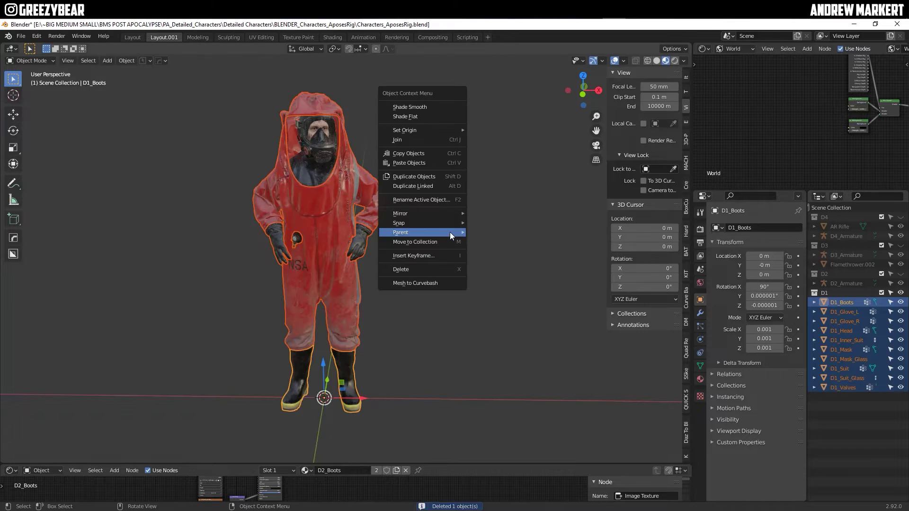
left_click(409, 140)
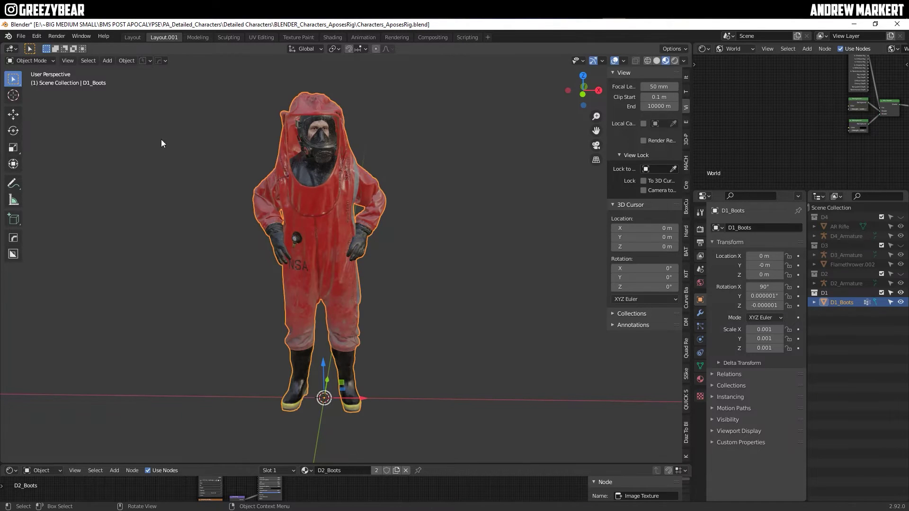
- Move the joined D1 character along the X axis to about -0.10 m
left_click(14, 115)
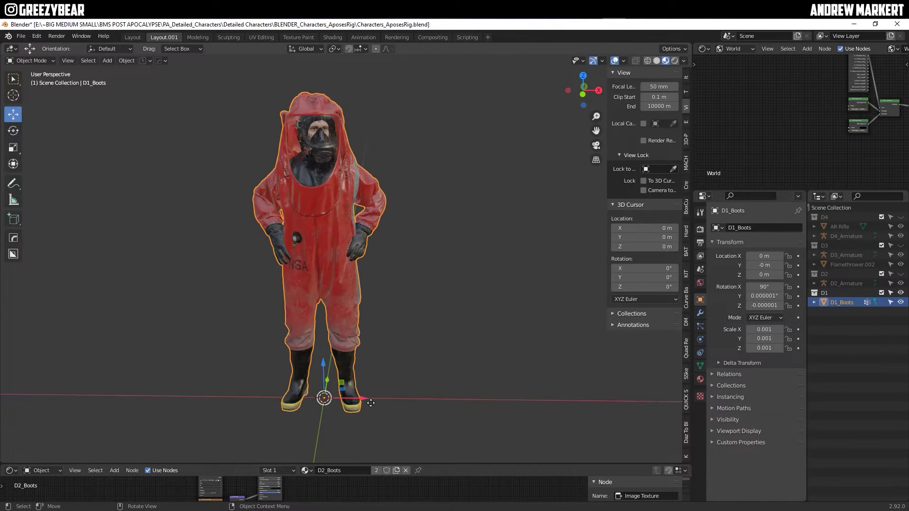
key("g")
left_click(356, 240)
middle_click_drag(356, 239, 331, 276)
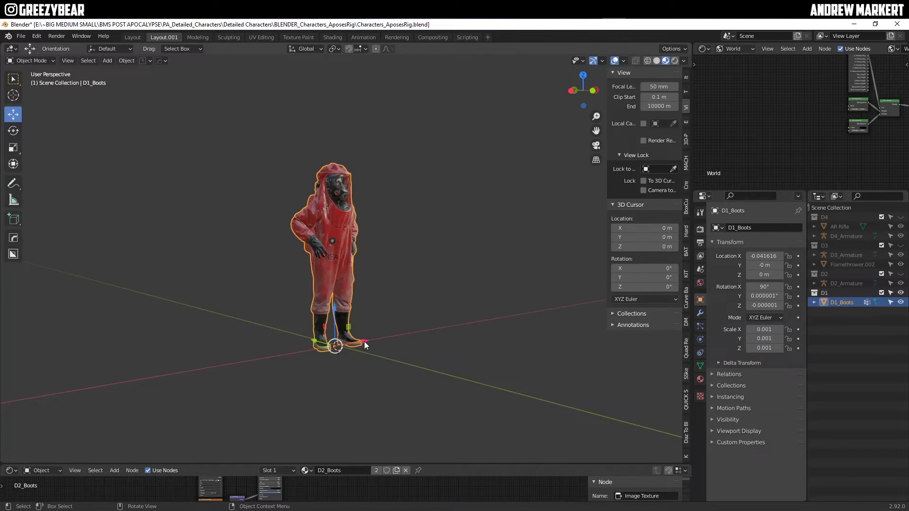
key("g")
left_click(412, 315)
middle_click_drag(419, 309, 320, 240)
scroll(319, 240, "up", 5)
middle_click_drag(308, 286, 345, 281)
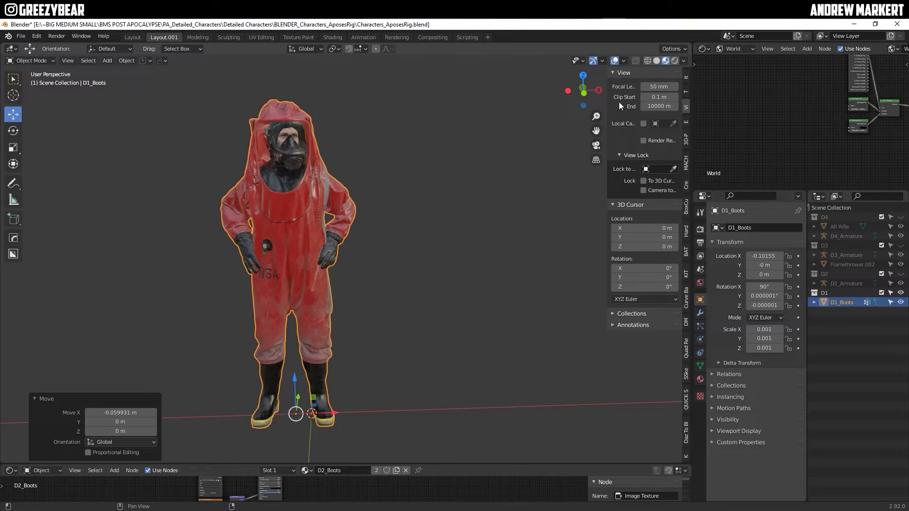
- Close Blender, switch to the Mixamo website in the browser and open its account sign-up form
left_click(896, 24)
left_click(474, 287)
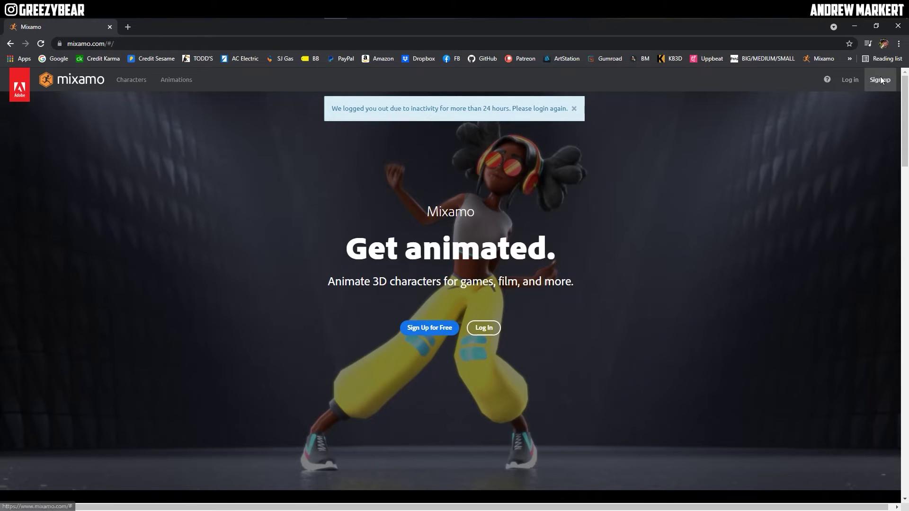
left_click(880, 79)
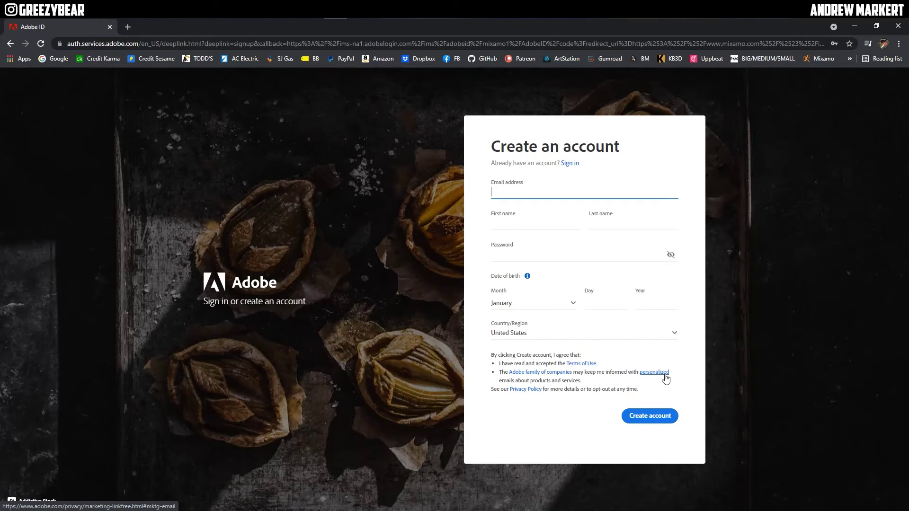
left_click(811, 139)
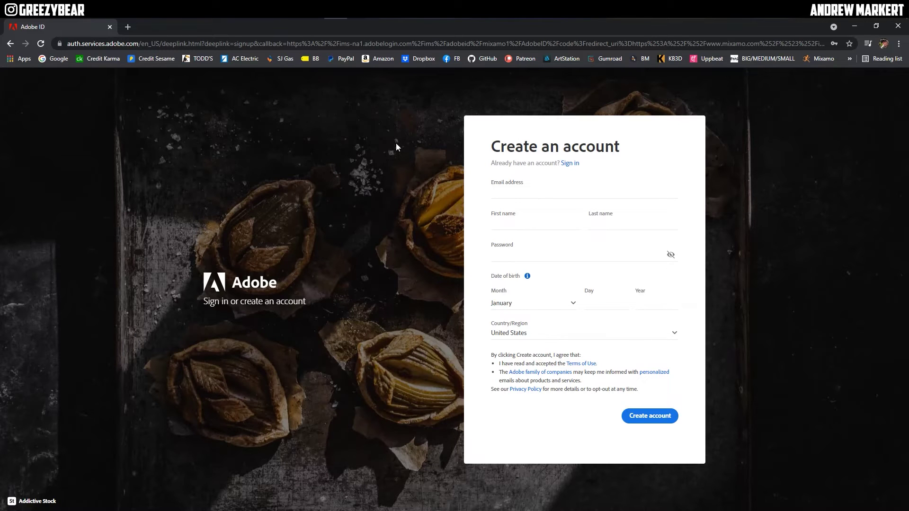
- Sign in to Mixamo with the existing Adobe account instead of creating a new one
left_click(570, 164)
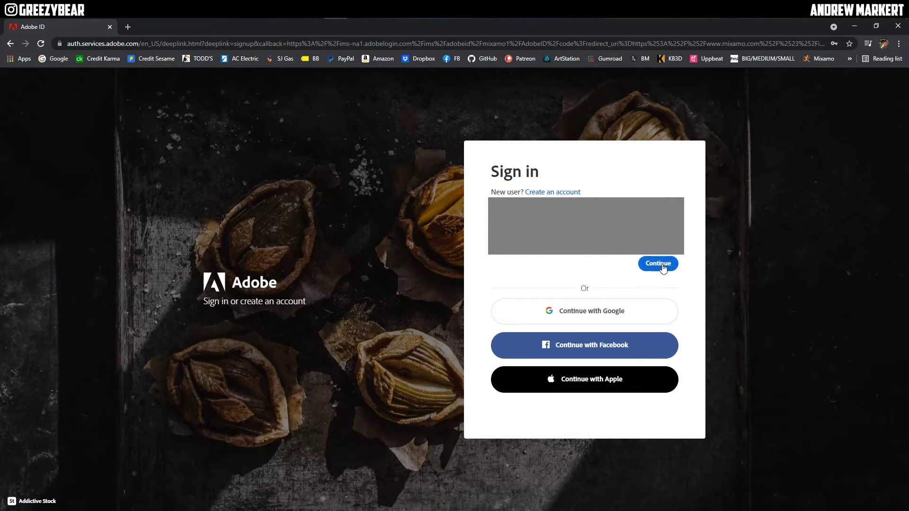
left_click(664, 268)
left_click(650, 289)
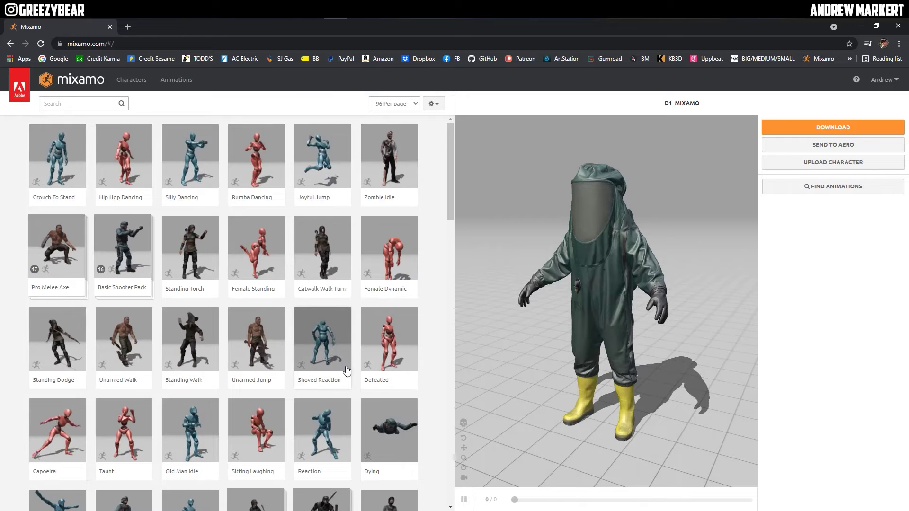
- Preview the Crouch To Stand animation on D1_MIXAMO, and replace it with Short Left Side Step
left_click(62, 154)
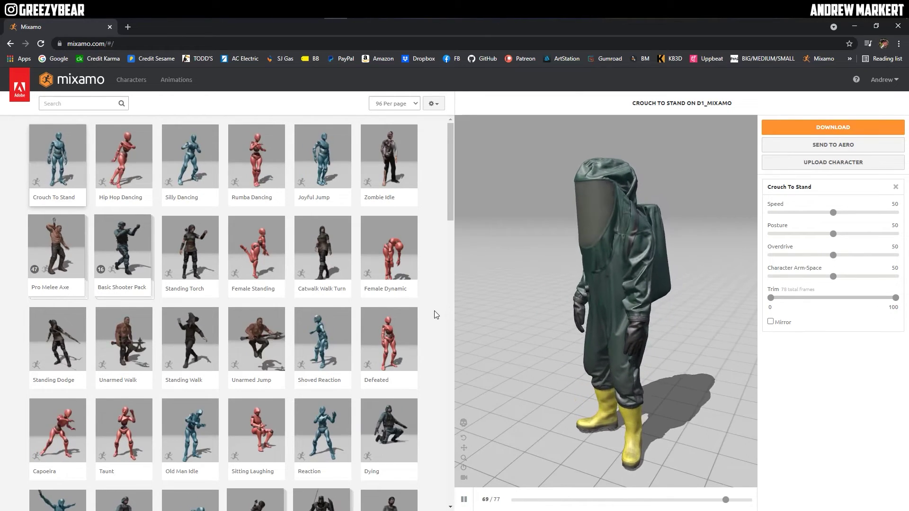
scroll(436, 315, "down", 10)
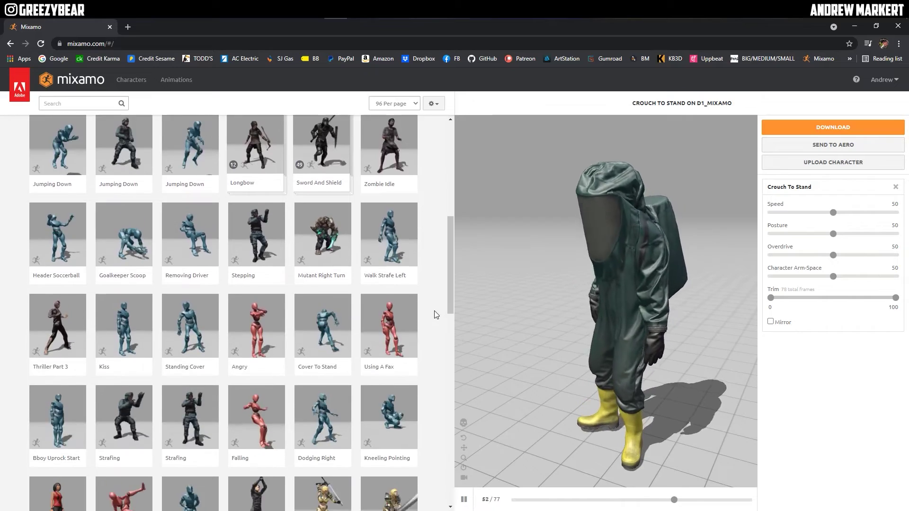
scroll(436, 315, "down", 3)
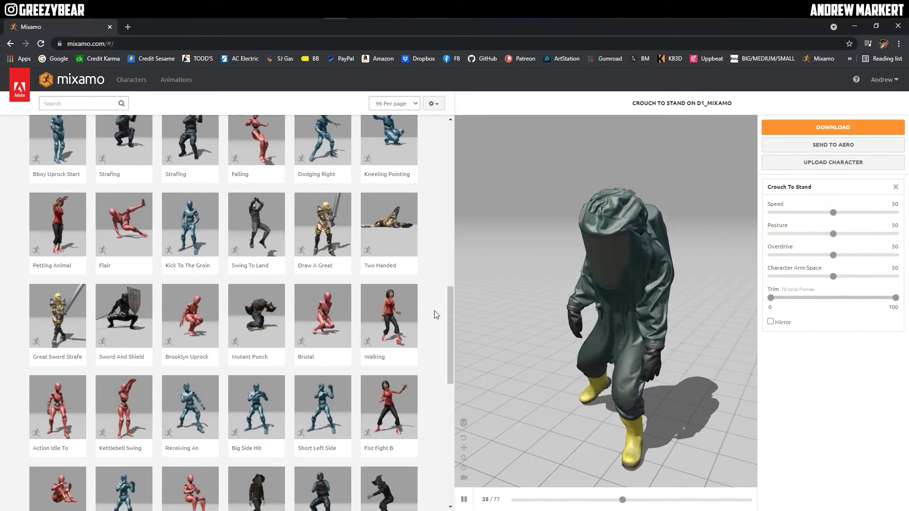
scroll(435, 311, "down", 2)
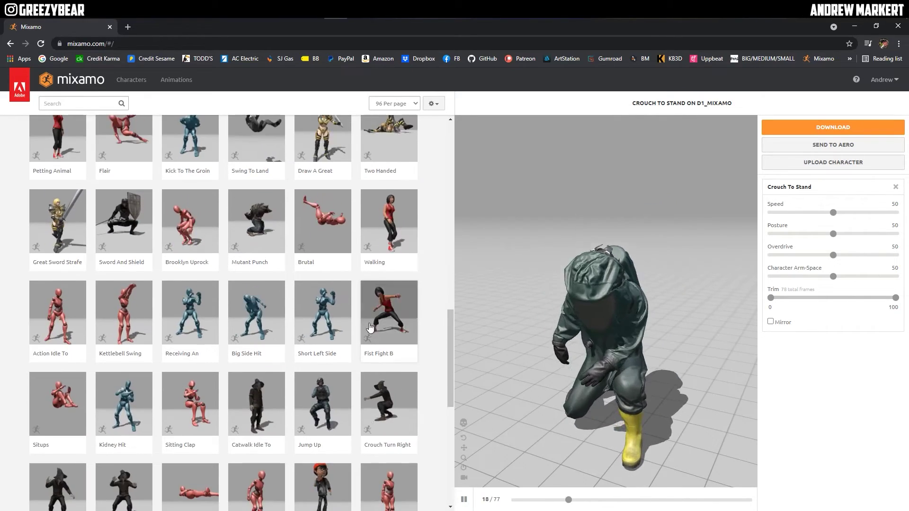
left_click(319, 316)
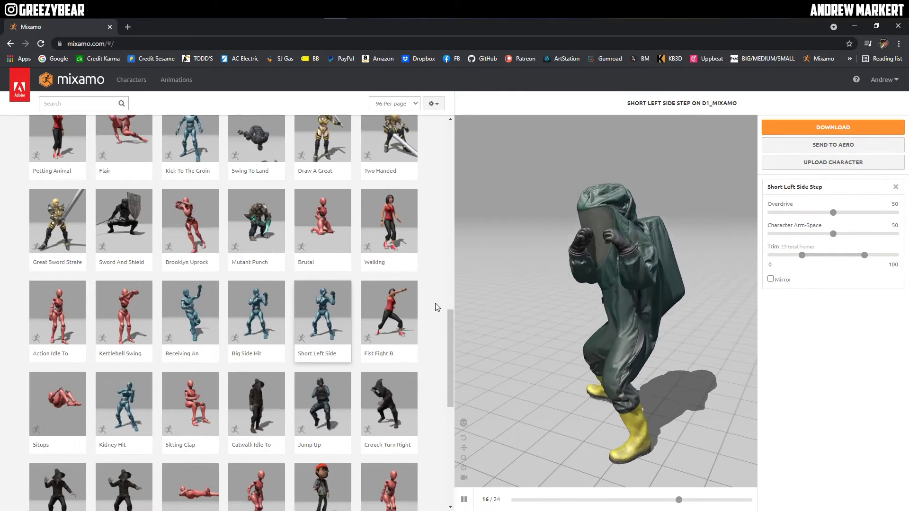
- Pause the Short Left Side Step animation and set its Character Arm-Space to 70
left_click(465, 500)
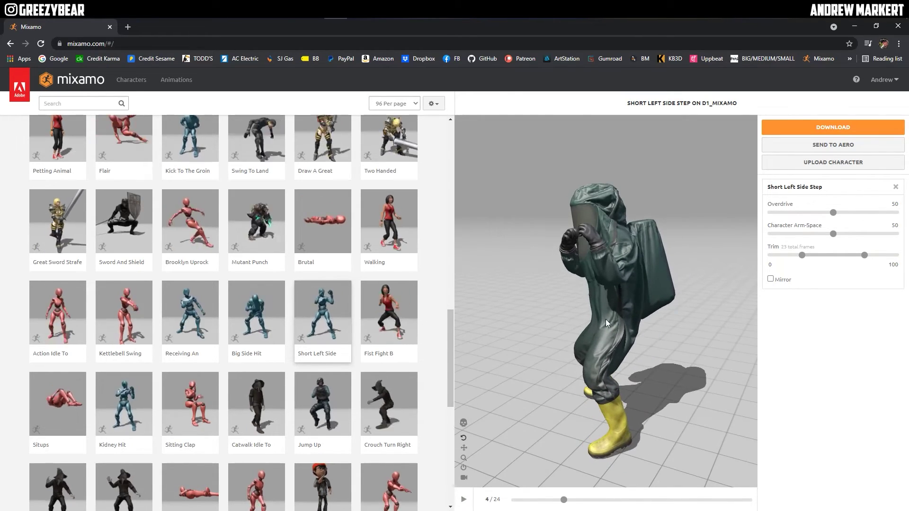
left_click_drag(565, 327, 592, 344)
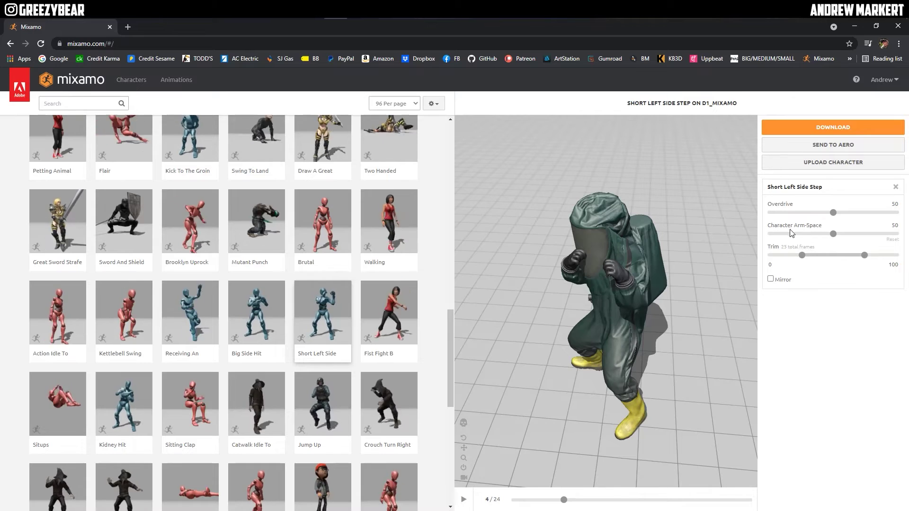
left_click_drag(835, 236, 859, 236)
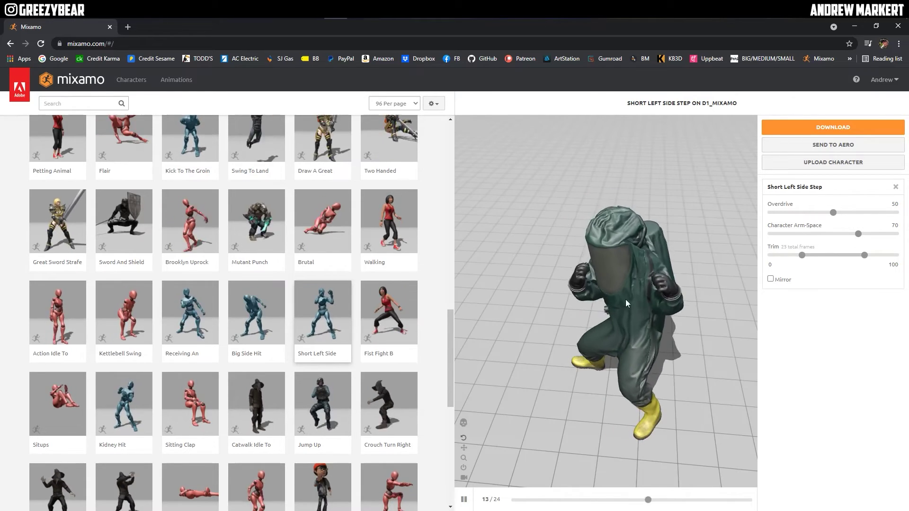
- Filter the animation library to the Combat genre
left_click_drag(584, 282, 649, 264)
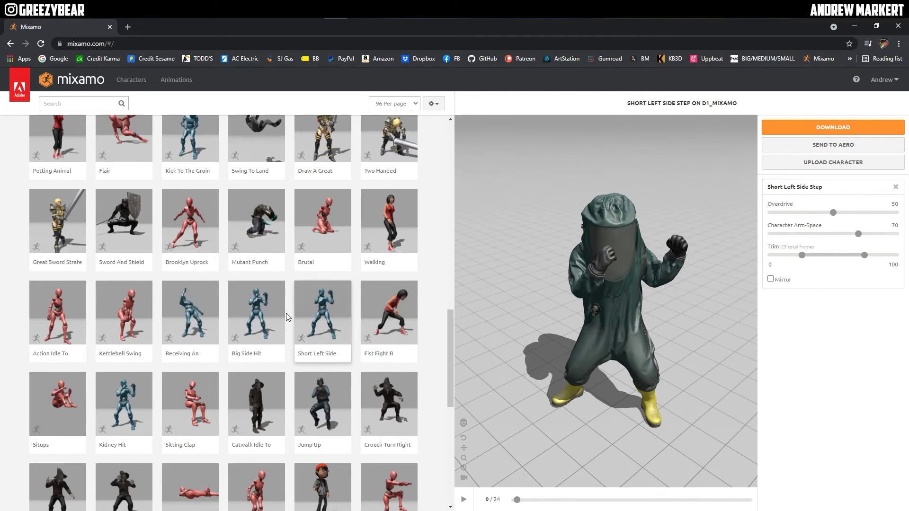
left_click(91, 102)
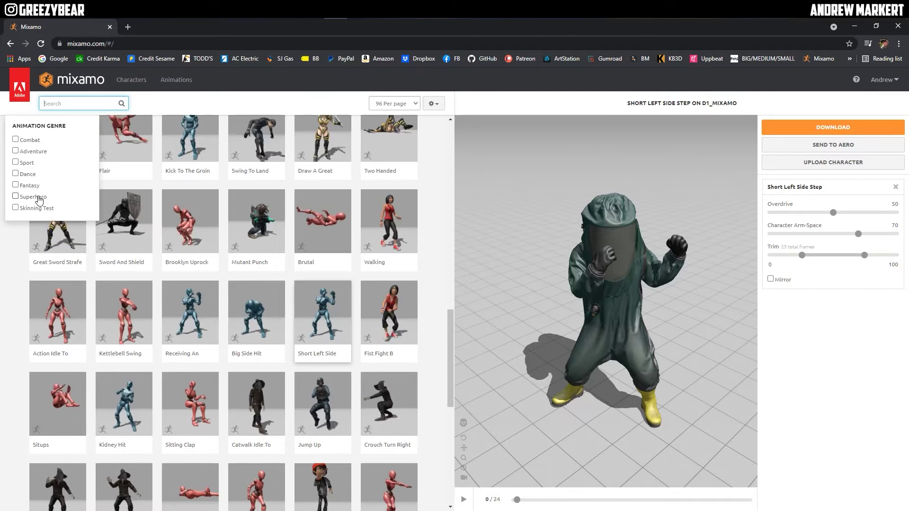
left_click(30, 141)
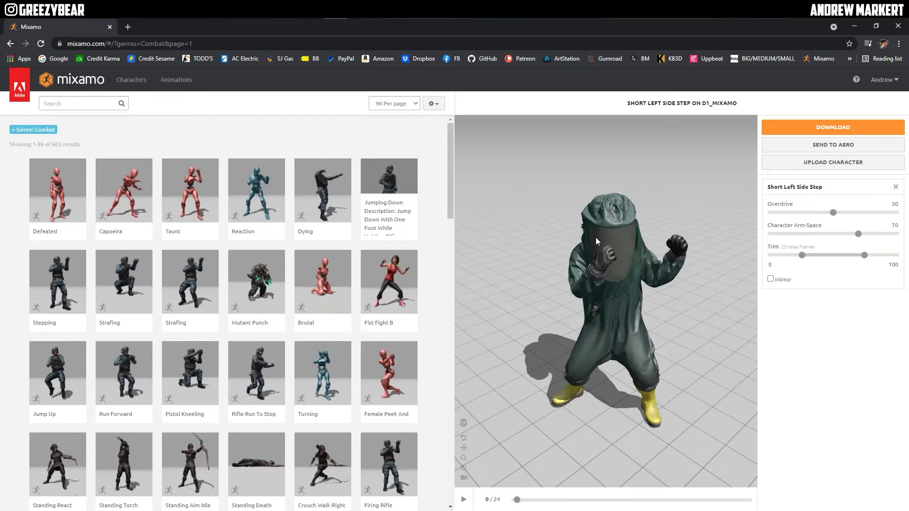
- Start a character upload and open the BMS MECH SQUAD Characters fbx folder on the E: drive in File Explorer
left_click(821, 165)
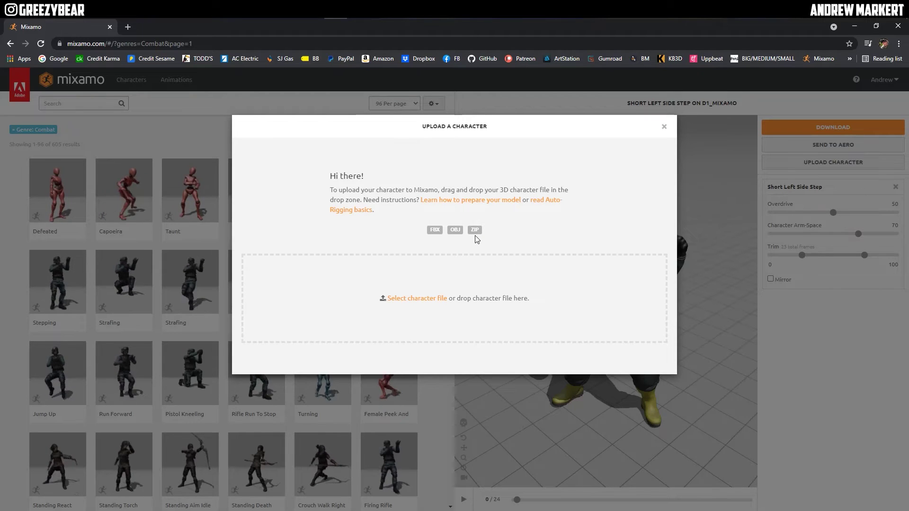
key("super+e")
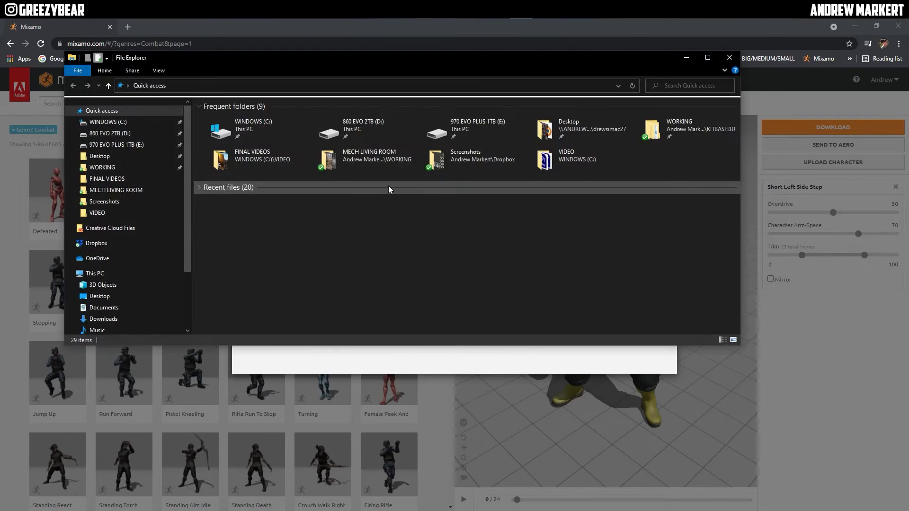
left_click(132, 144)
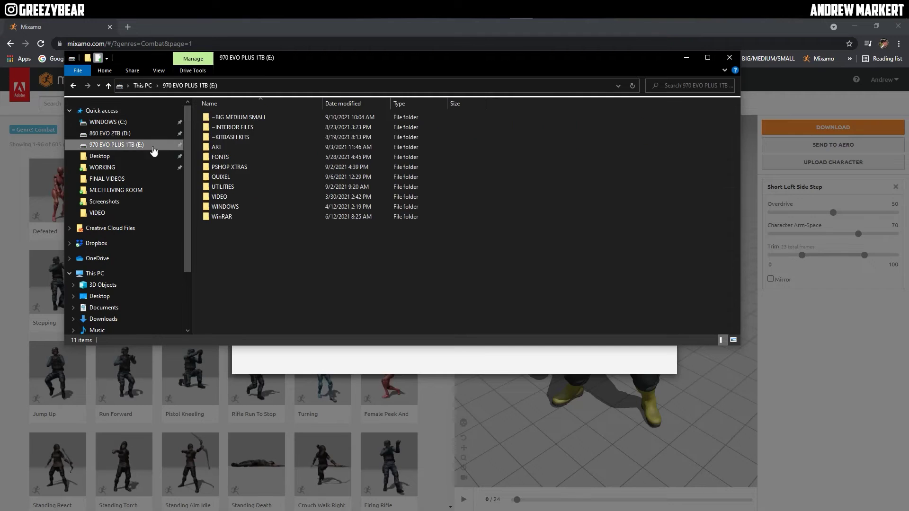
double_click(228, 117)
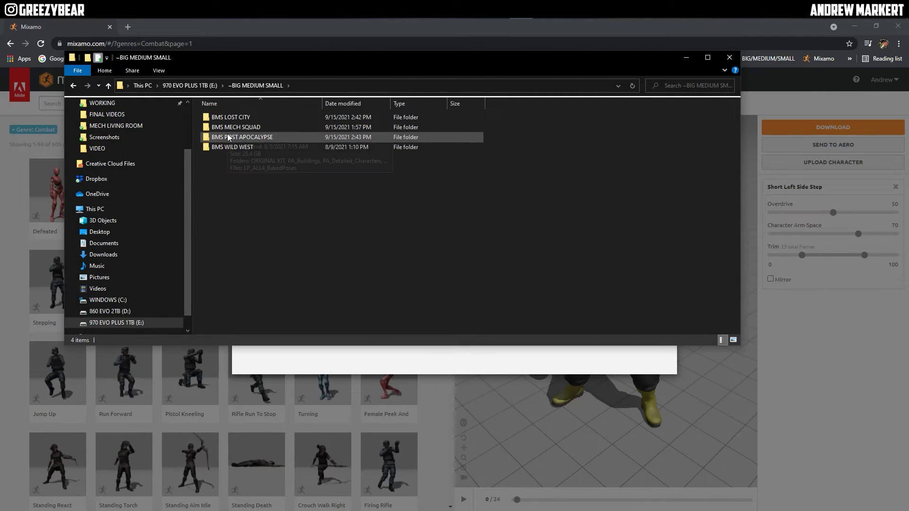
double_click(233, 127)
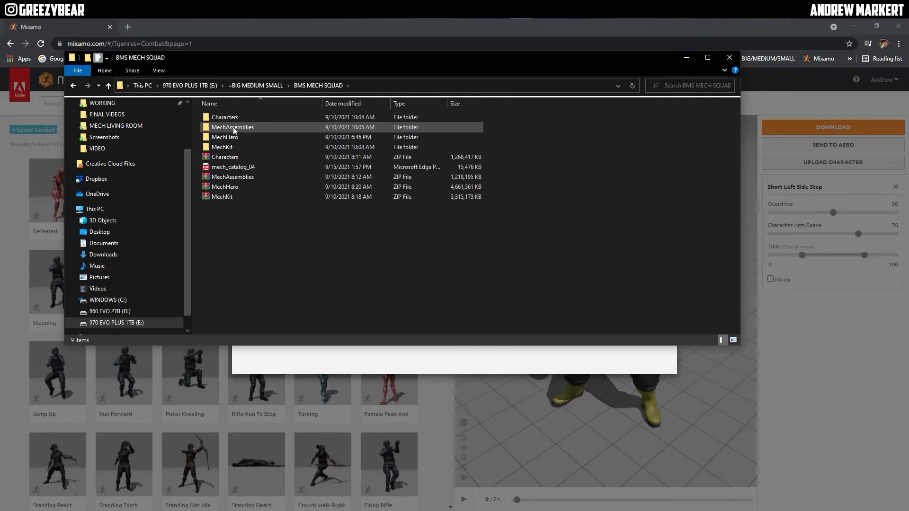
double_click(235, 117)
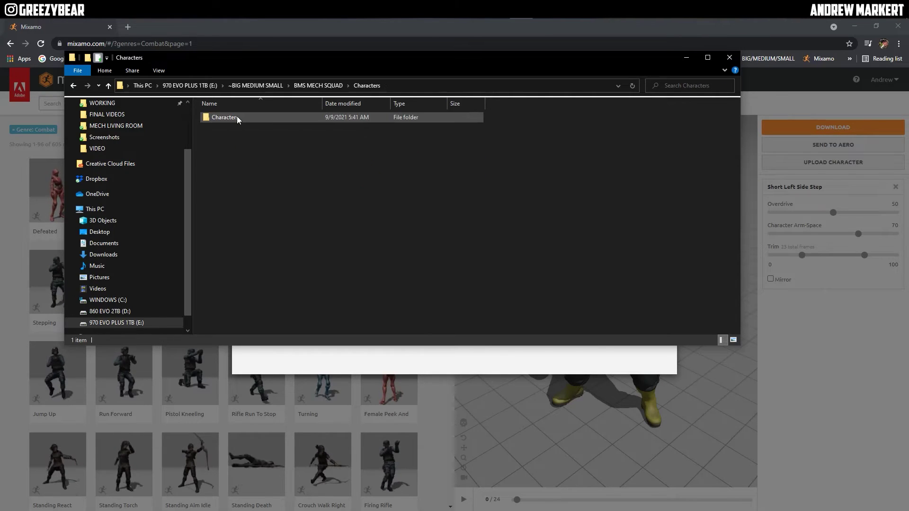
double_click(236, 116)
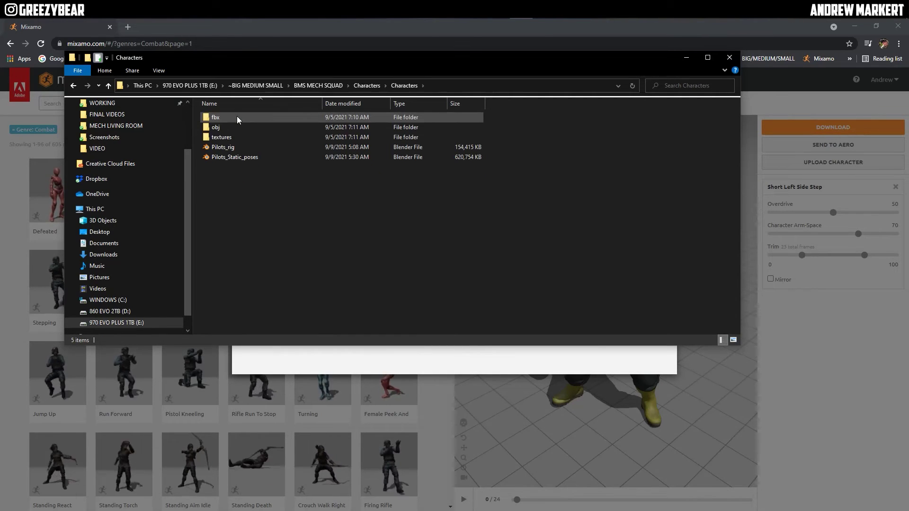
double_click(238, 119)
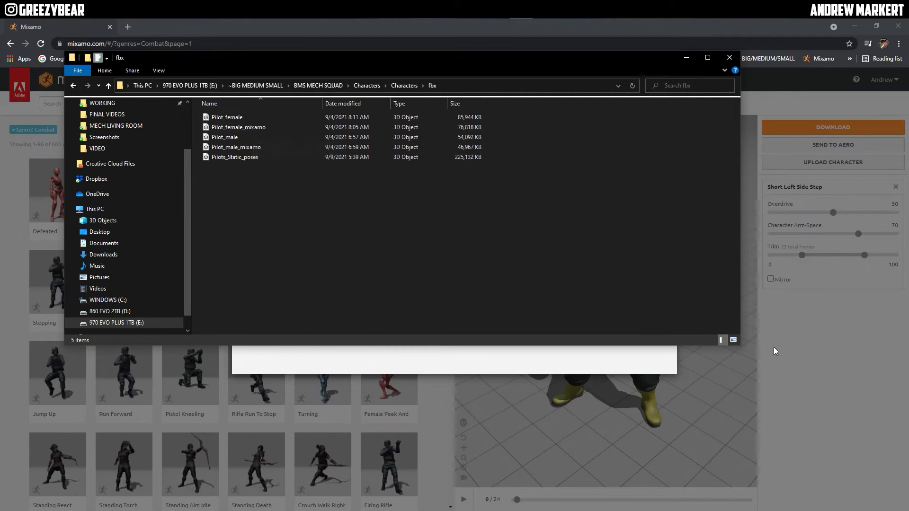
- Upload Pilot_female_mixamo to the Auto-Rigger and accept it as the new character
left_click_drag(744, 349, 690, 247)
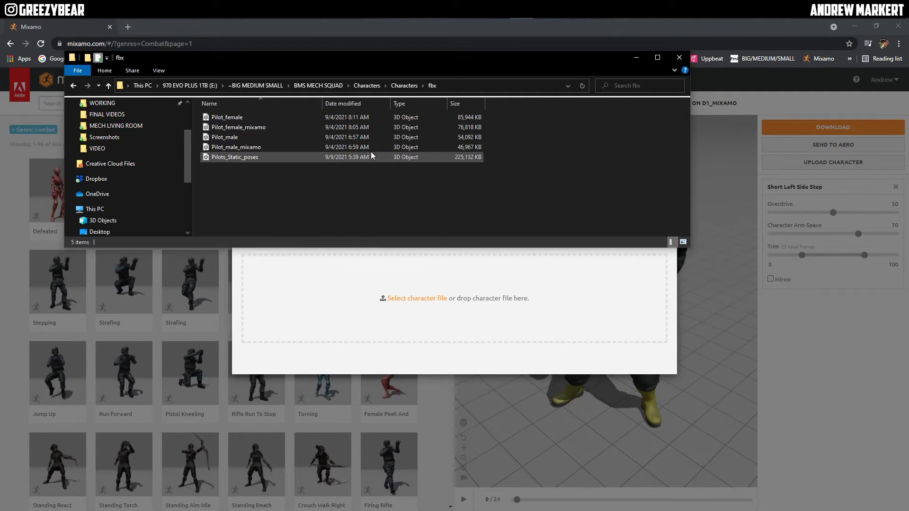
left_click_drag(257, 127, 382, 300)
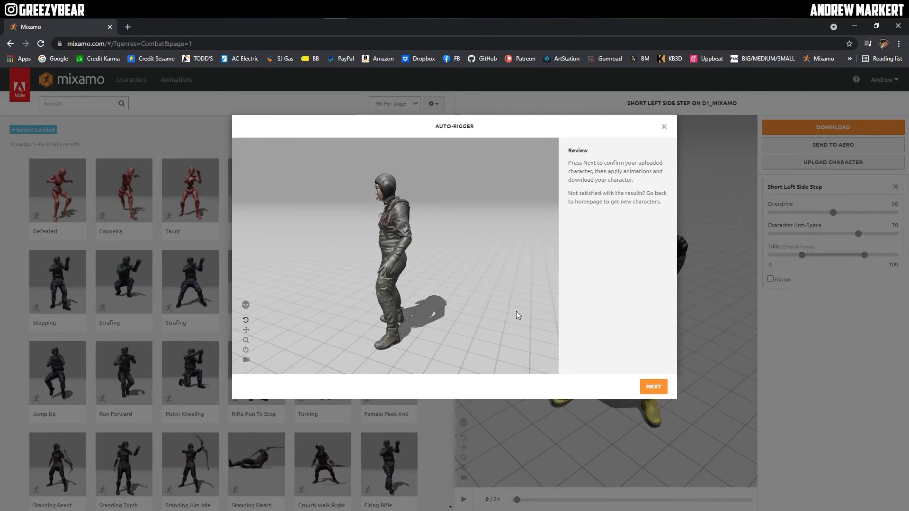
left_click(658, 388)
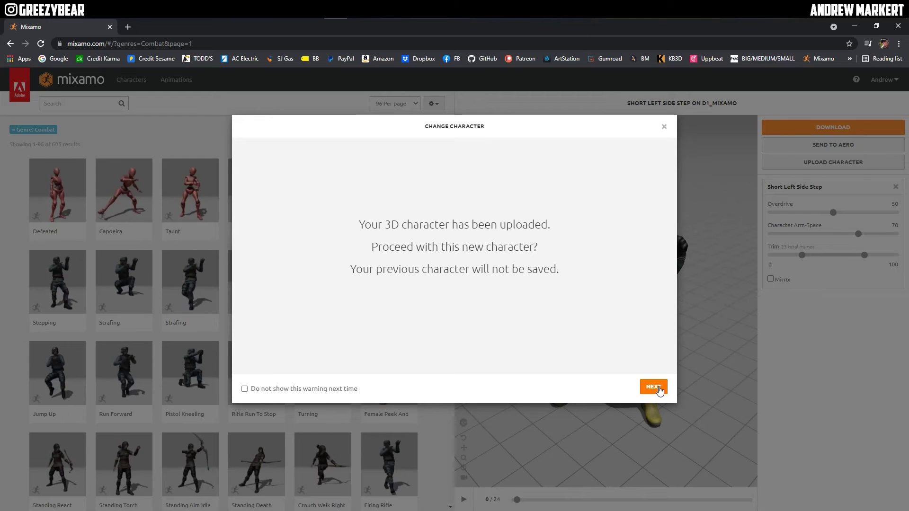
left_click(654, 387)
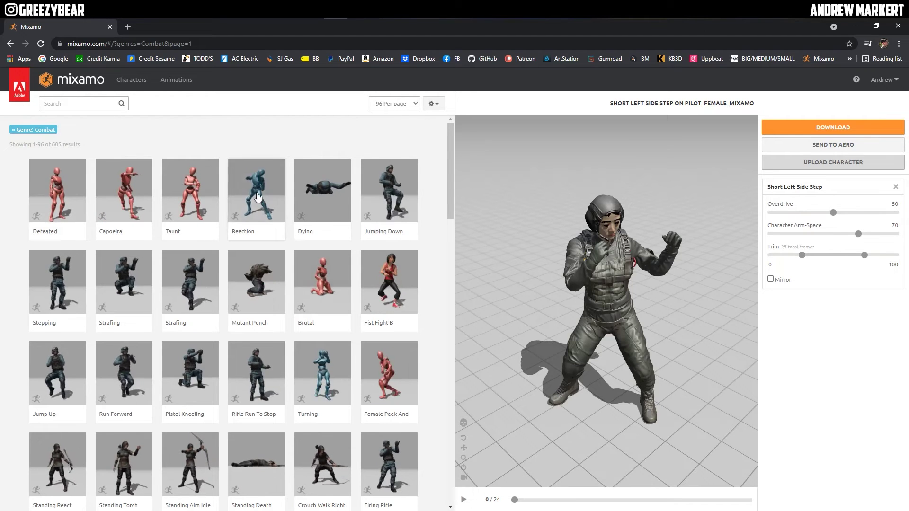
- Preview the Taunt animation on the female pilot and clear the Combat genre filter
left_click(193, 197)
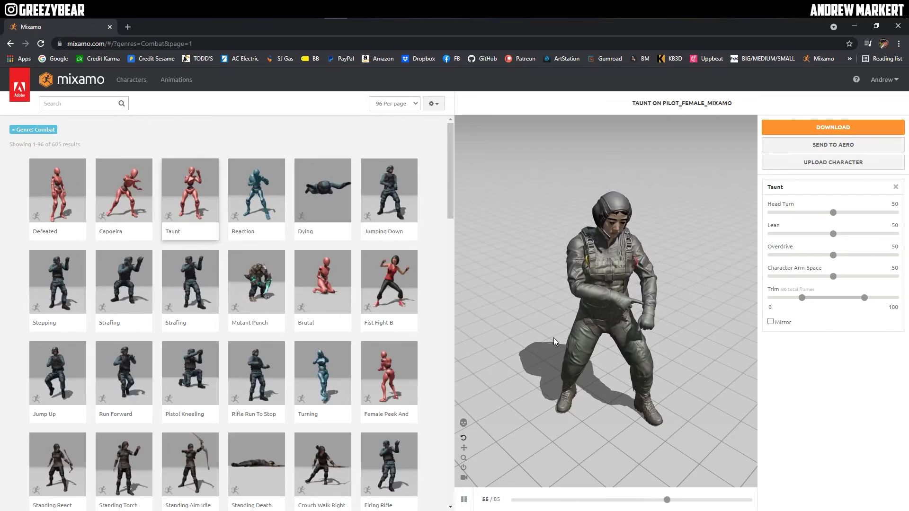
left_click_drag(553, 337, 661, 331)
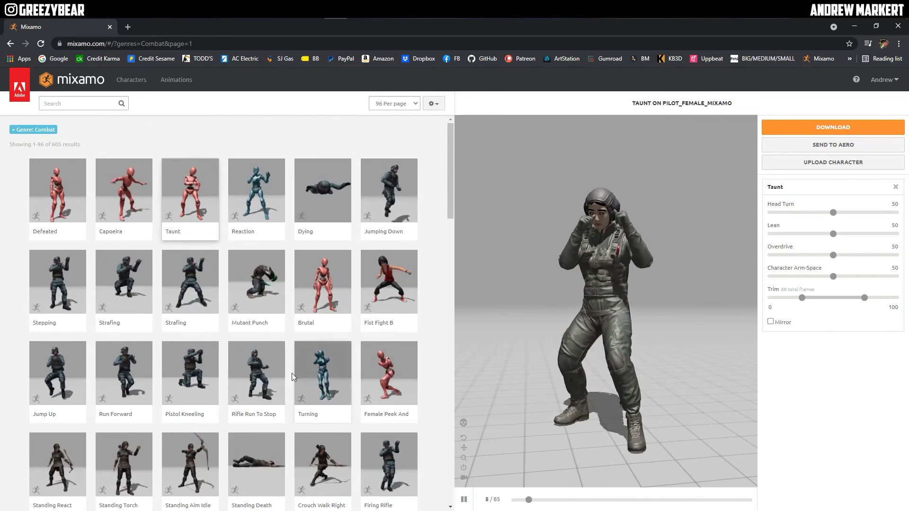
left_click(45, 131)
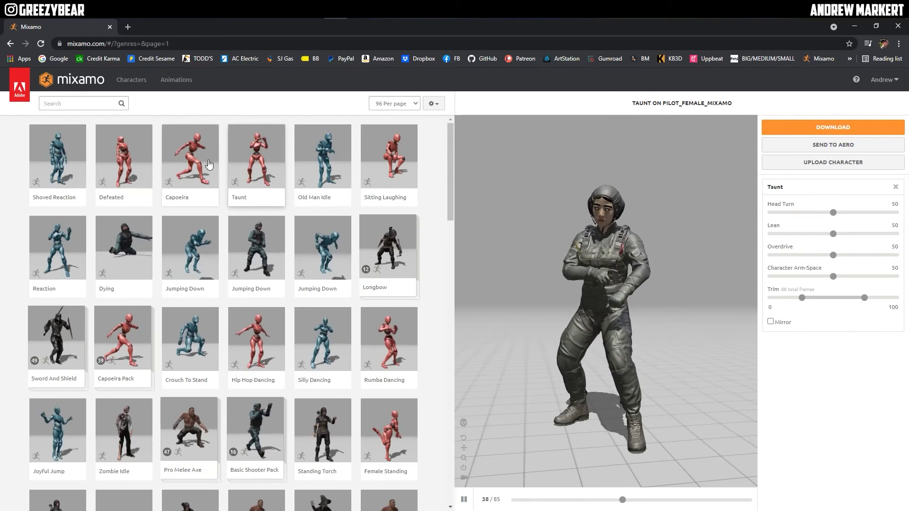
- Preview the Falling animation on the female pilot, and replace it with Kick To The Groin
scroll(14, 327, "down", 2)
scroll(14, 268, "down", 2)
scroll(14, 268, "down", 2)
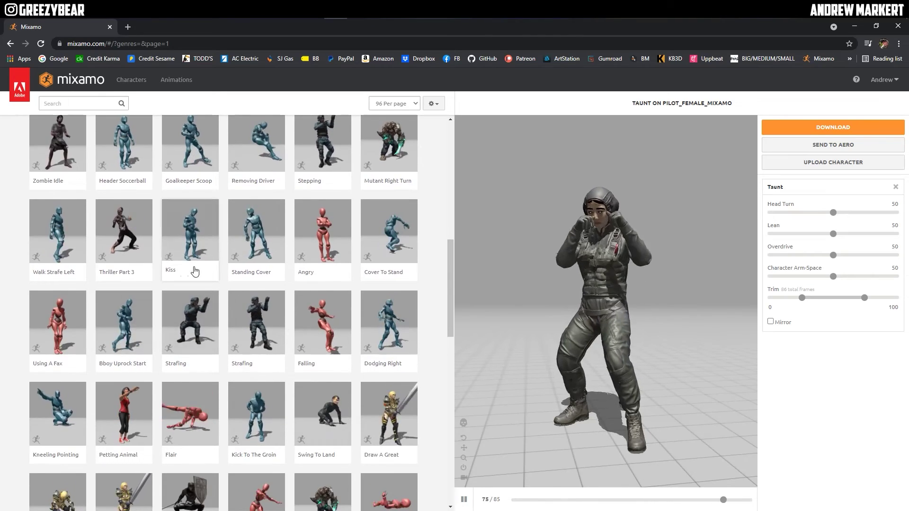
left_click(331, 335)
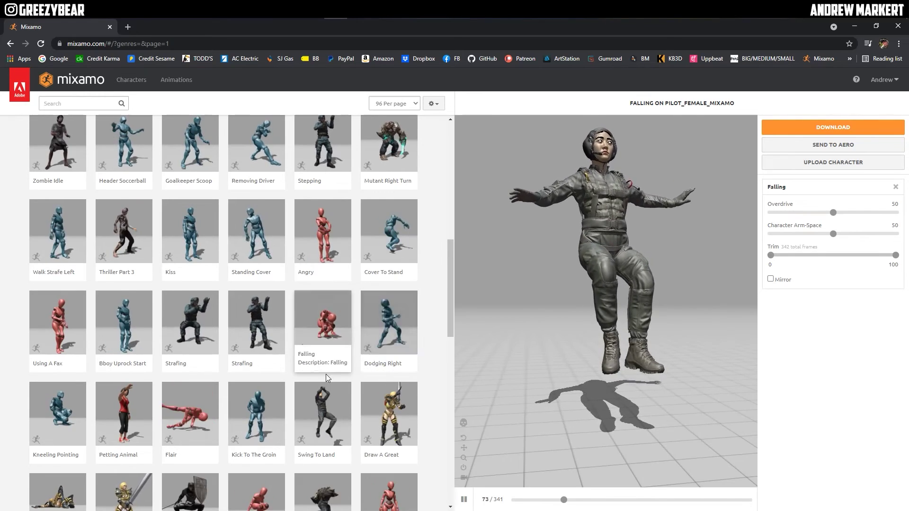
left_click(259, 410)
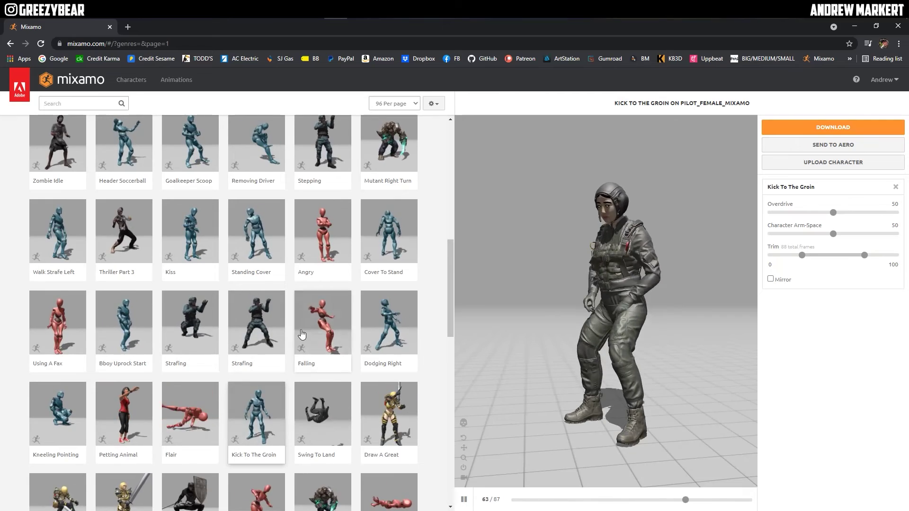
- Search the library for "agony", apply the Agony animation to the female pilot and pause it around frame 46
scroll(284, 249, "up", 8)
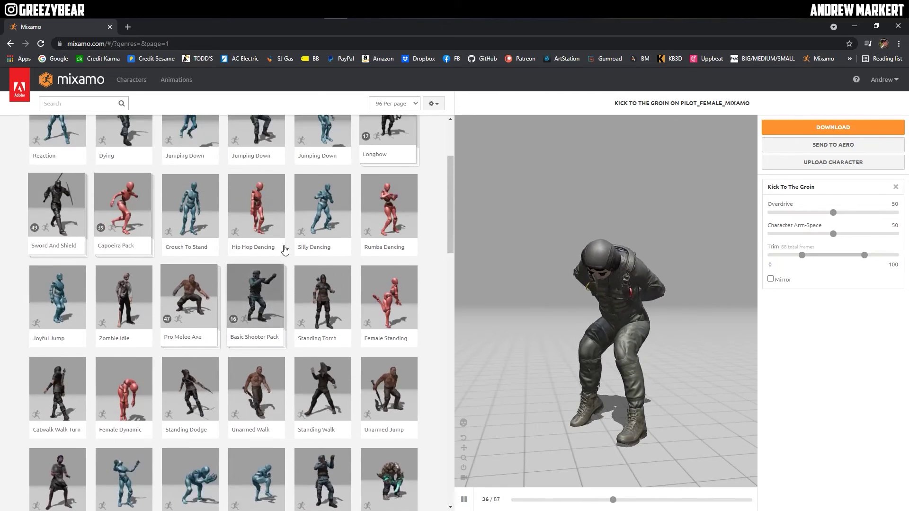
scroll(284, 249, "up", 3)
left_click(95, 104)
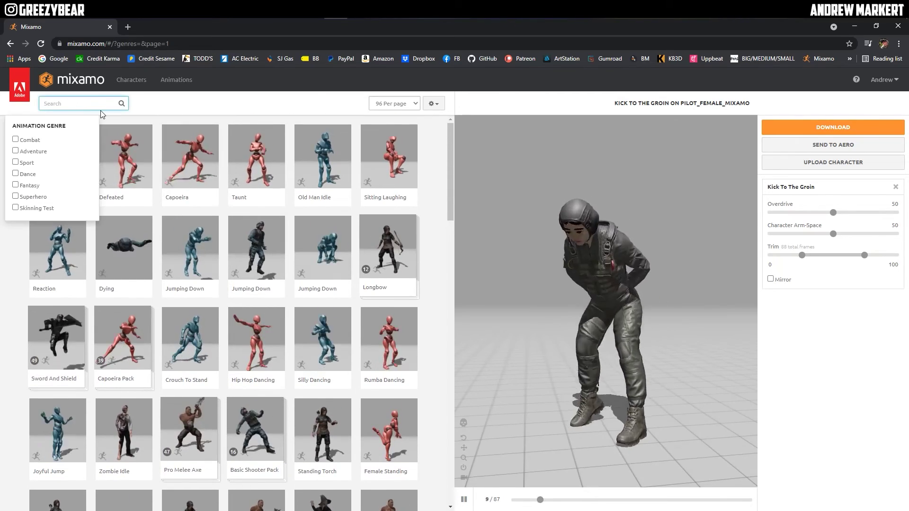
type("ag")
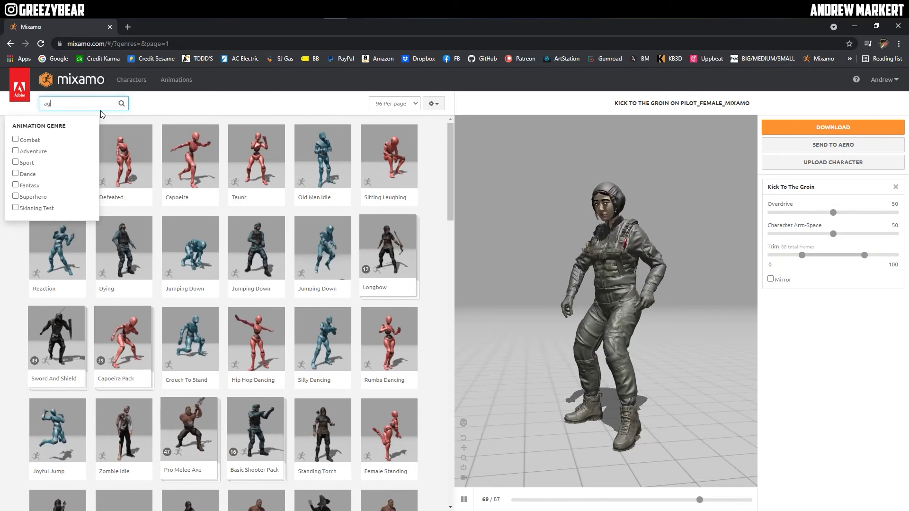
type("ony")
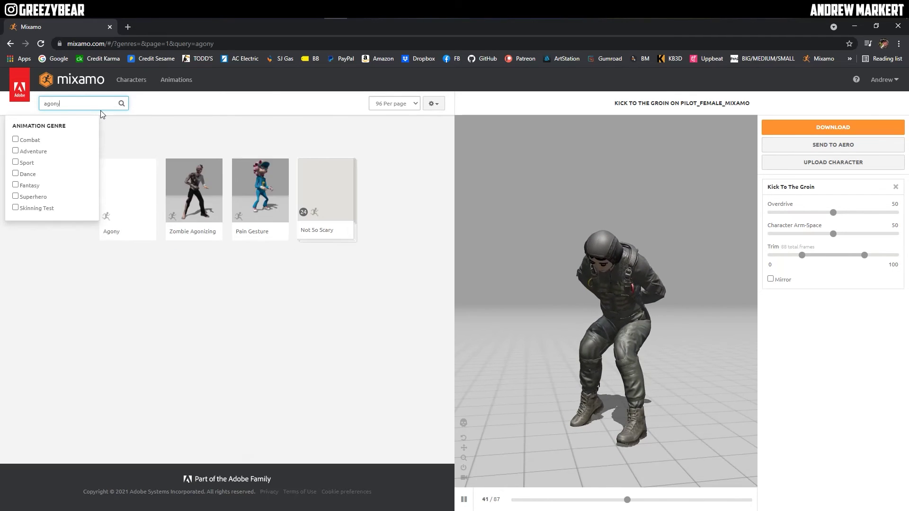
left_click(146, 189)
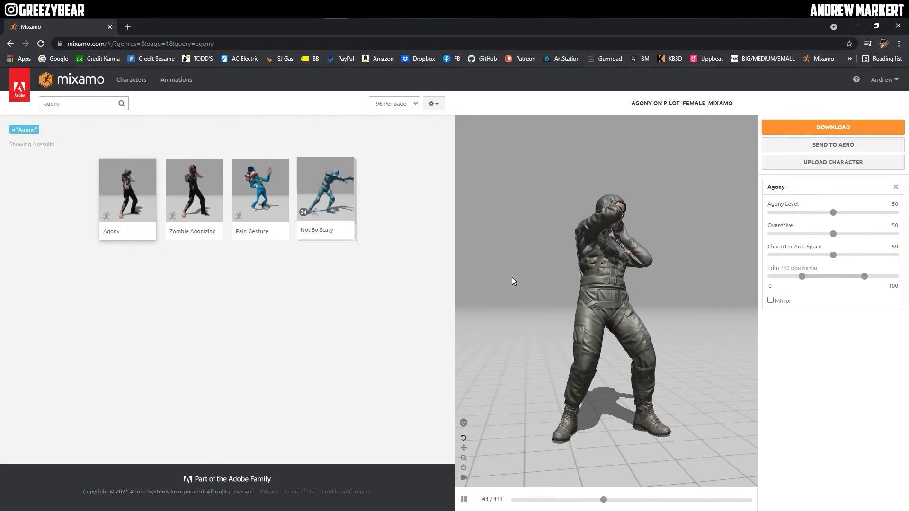
left_click(465, 500)
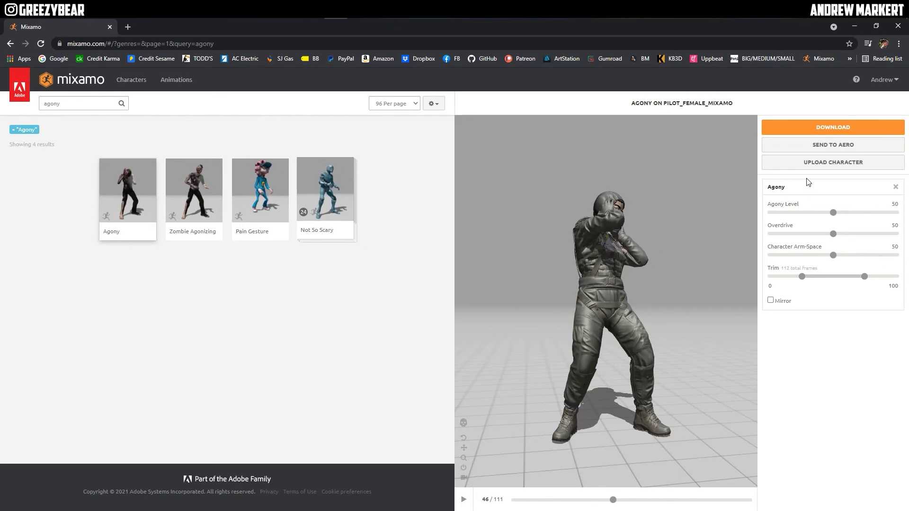
- Download the animated pilot as FBX Binary with skin at 30 frames per second, saving it as Agony on the E: drive
left_click(809, 126)
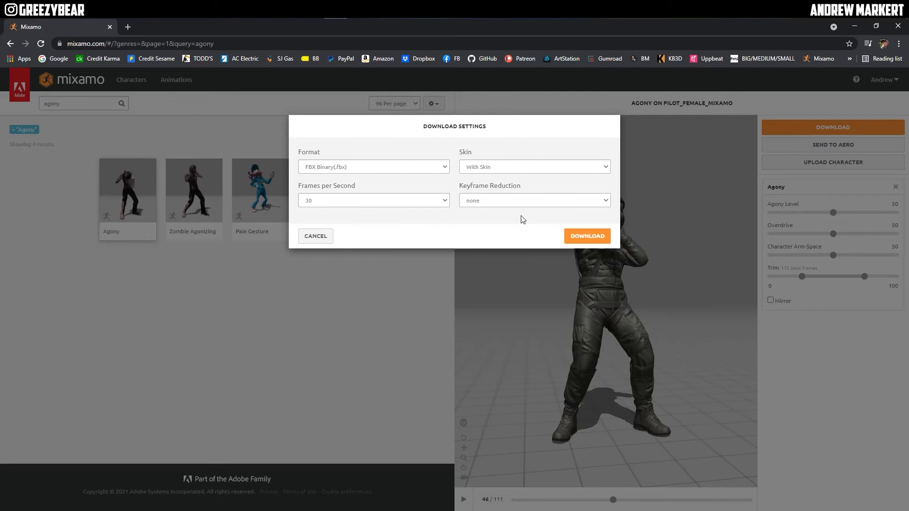
left_click(589, 240)
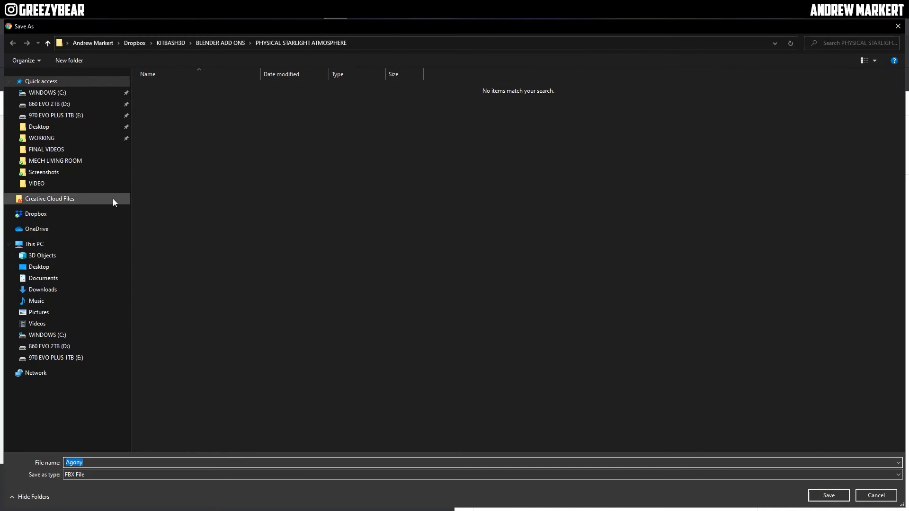
left_click(86, 117)
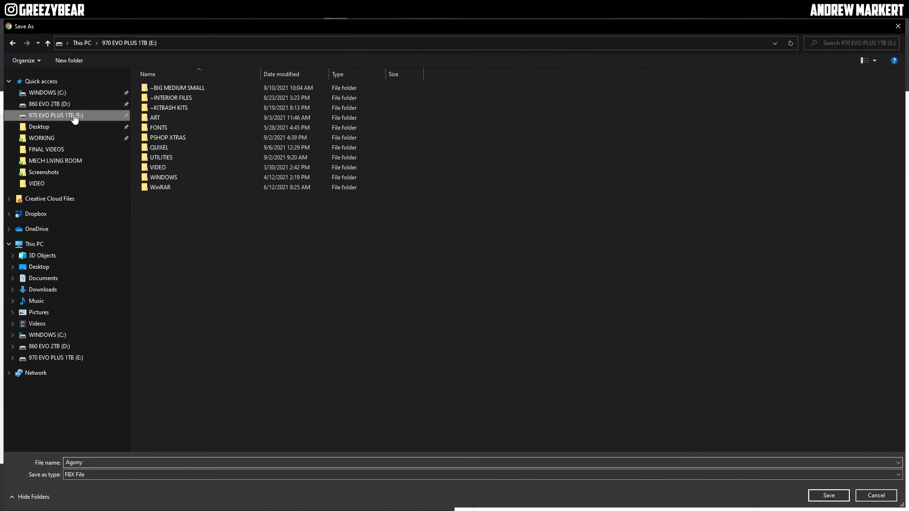
left_click(833, 498)
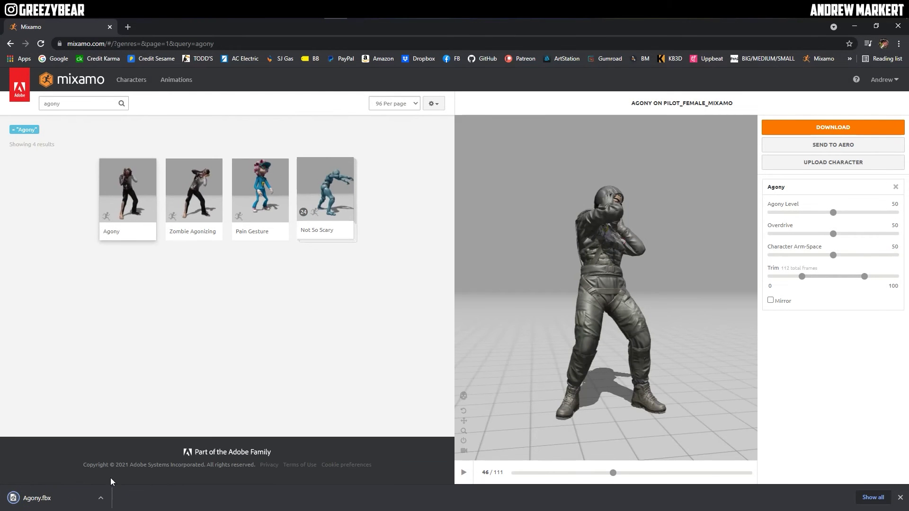
- Close the Mixamo browser and, in Blender, import Agony.fbx from the root of the E: drive
left_click(897, 27)
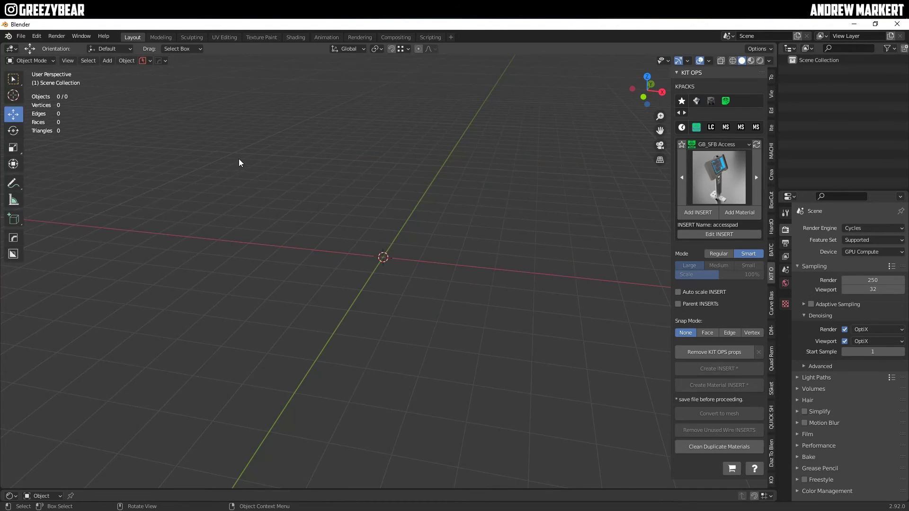
left_click(21, 36)
mouse_move(32, 163)
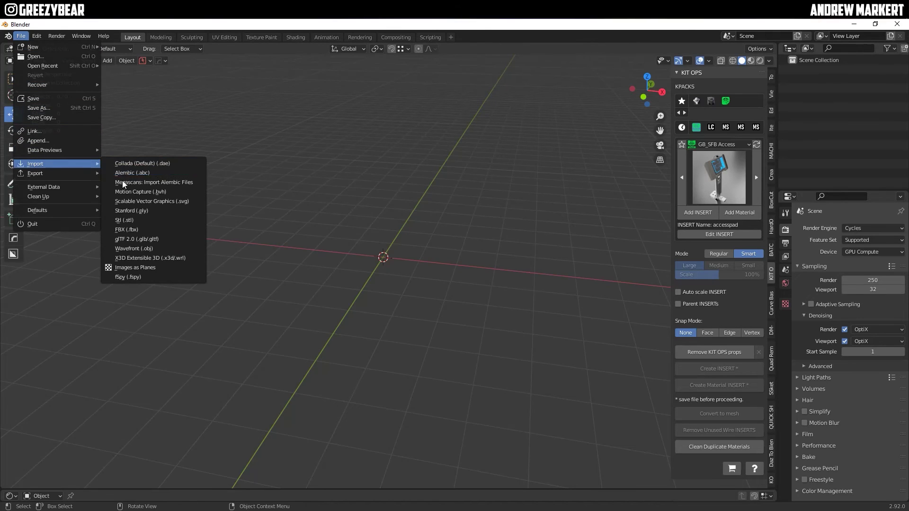
left_click(130, 230)
left_click(233, 165)
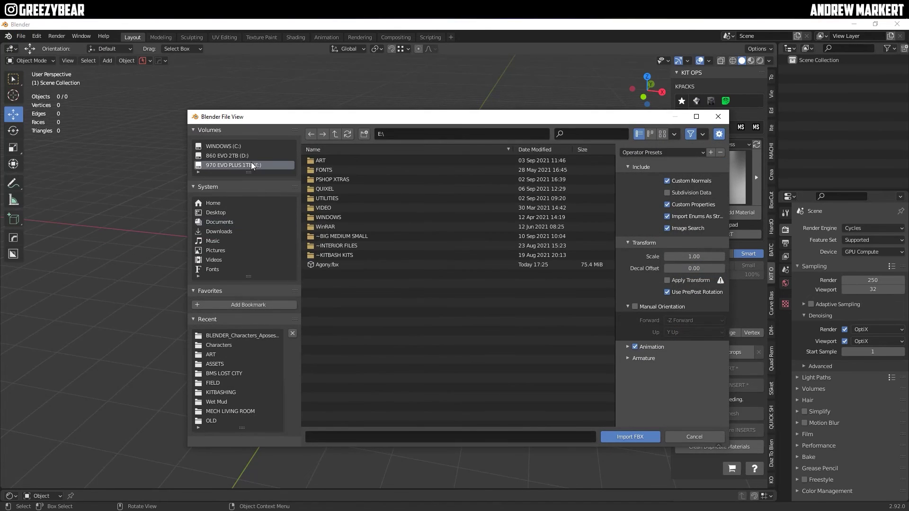
left_click(324, 264)
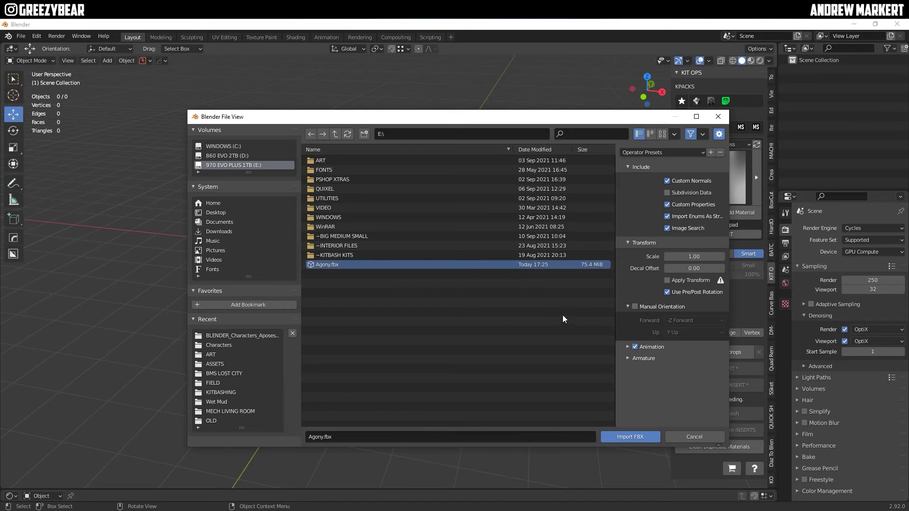
left_click(633, 438)
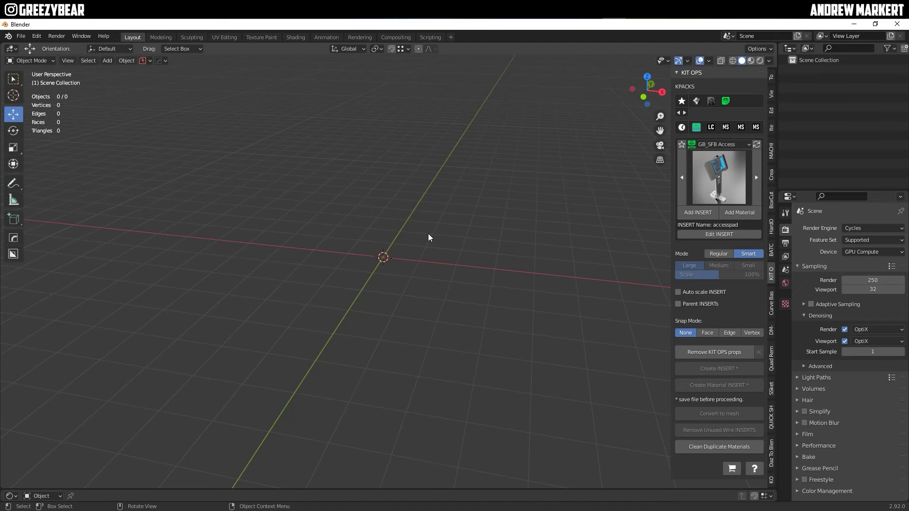
scroll(429, 235, "up", 5)
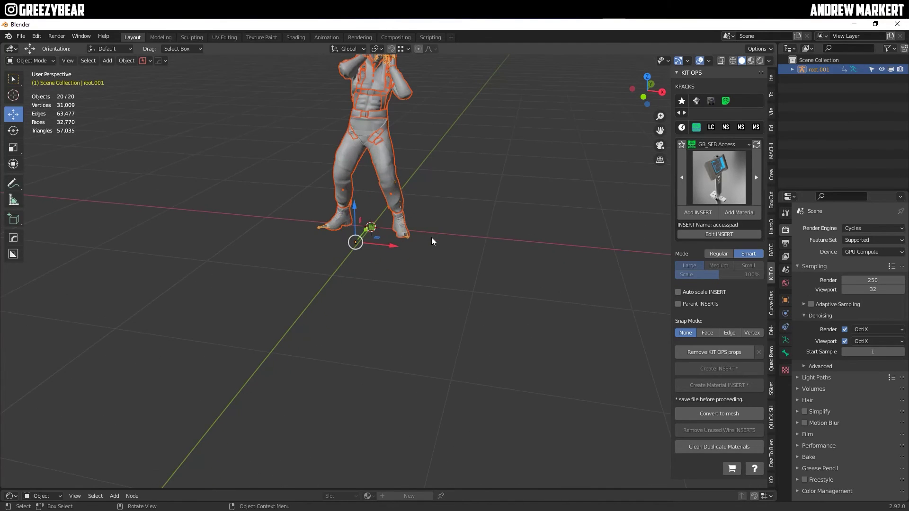
middle_click_drag(451, 214, 444, 245)
left_click(444, 245)
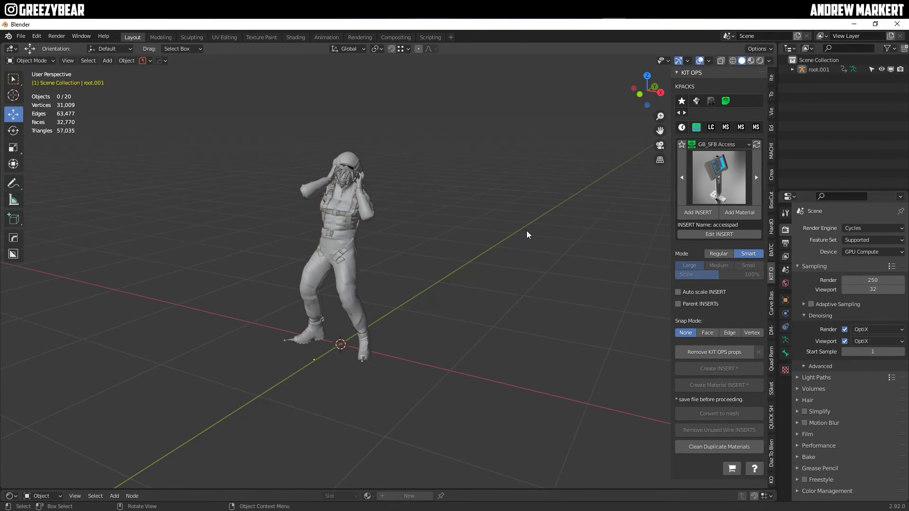
- Show the Timeline editor below the viewport and play the Agony animation from the start, stopping at frame 59
key("space")
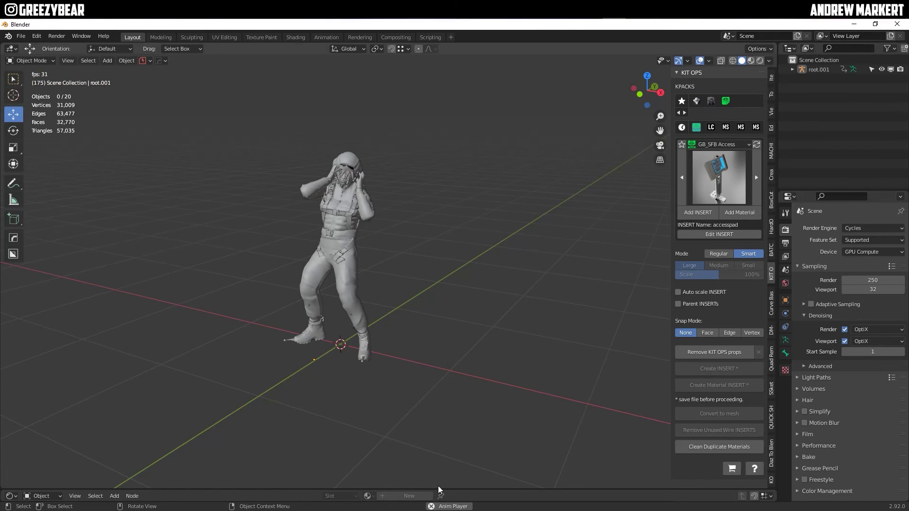
key("space")
left_click(10, 496)
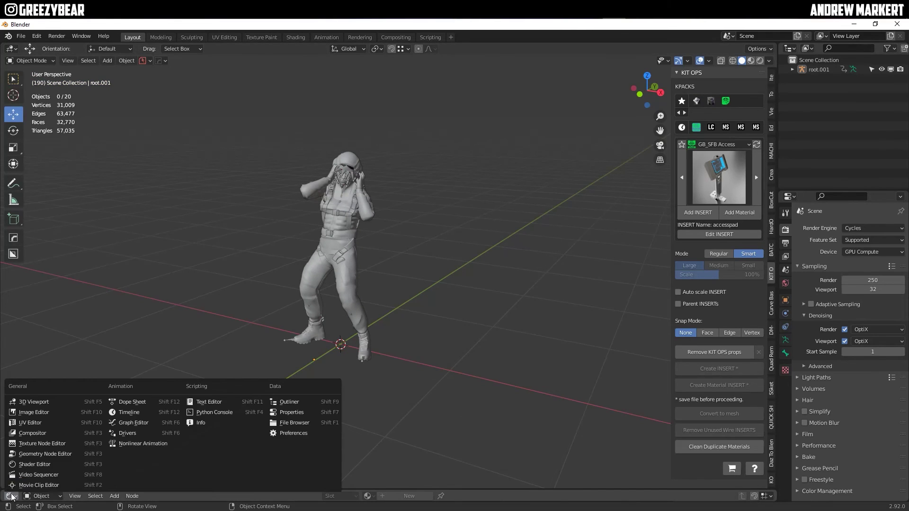
left_click(126, 413)
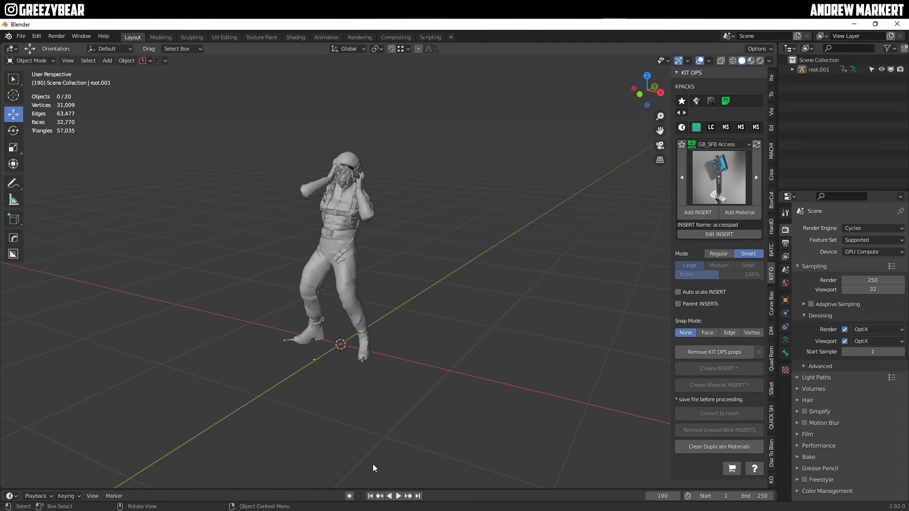
left_click(371, 497)
key("space")
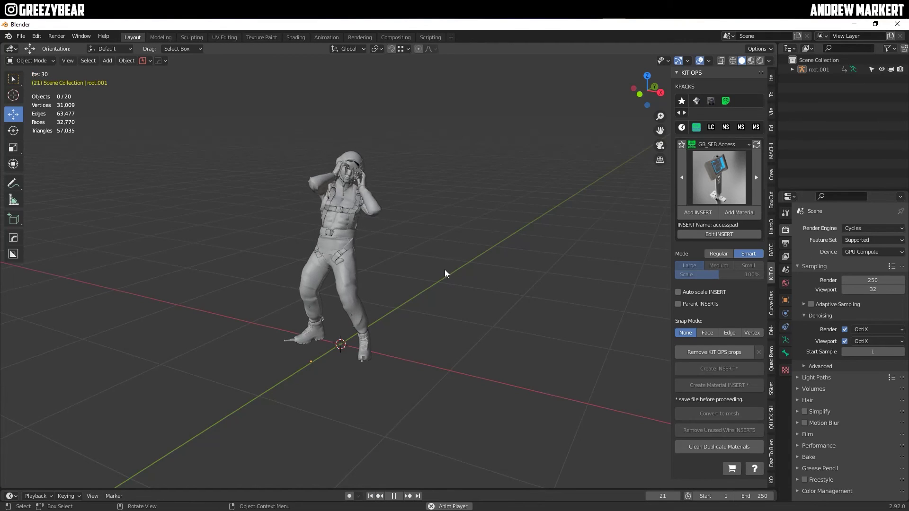
key("space")
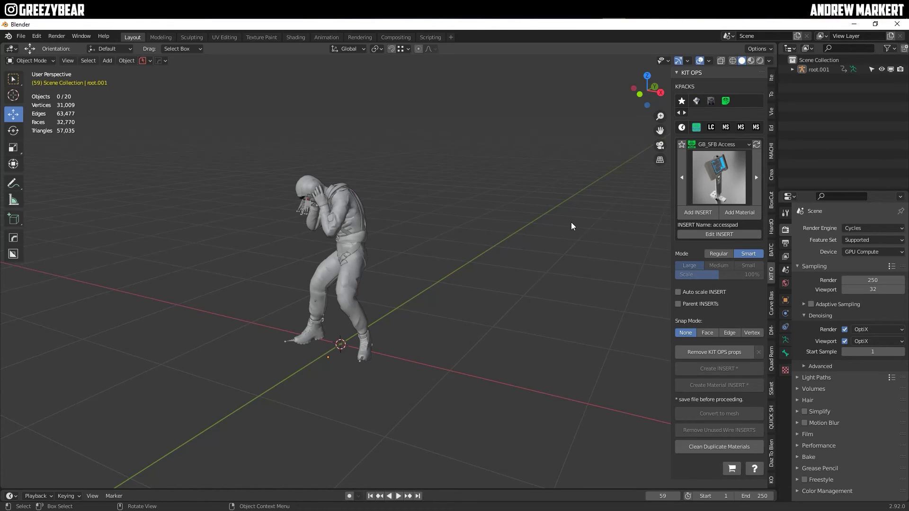
- Select the root.001 armature with its whole hierarchy and convert the selected objects to mesh
left_click(804, 70)
left_click(791, 70)
left_click_drag(811, 191, 810, 397)
right_click(803, 69)
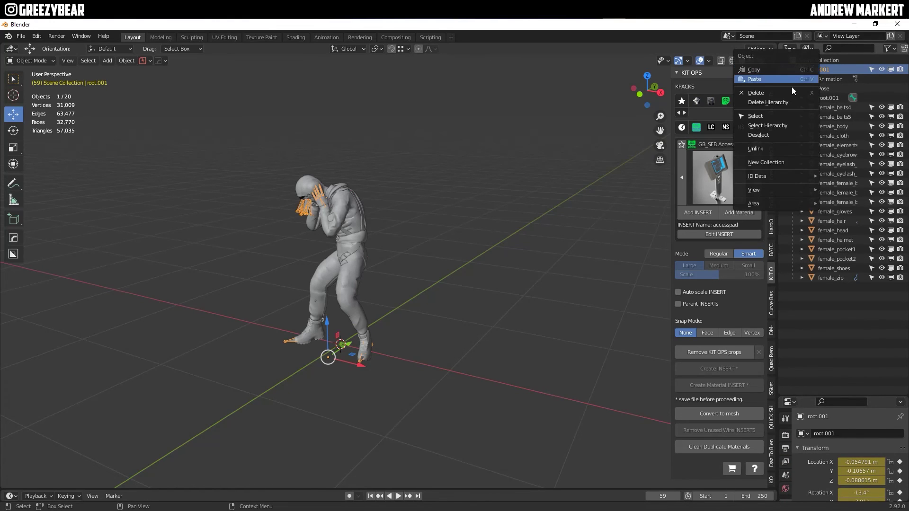
left_click(782, 126)
left_click(132, 63)
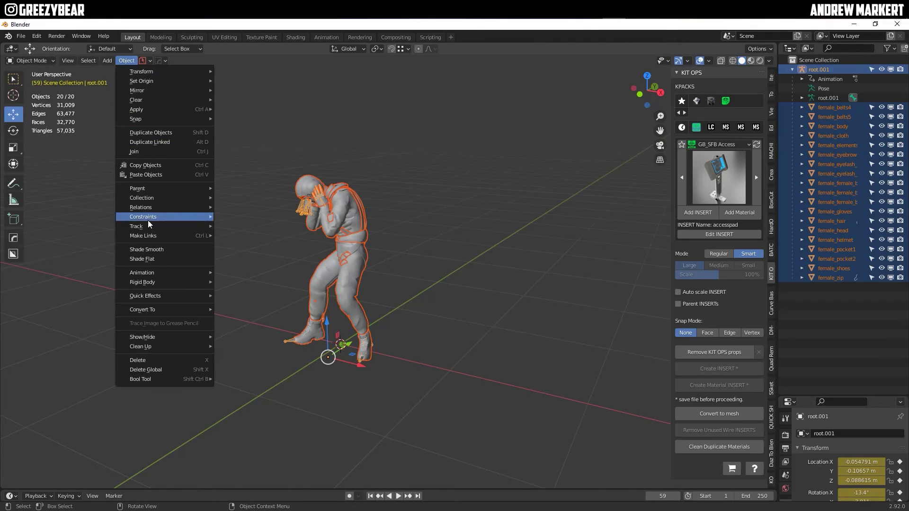
mouse_move(154, 311)
left_click(226, 319)
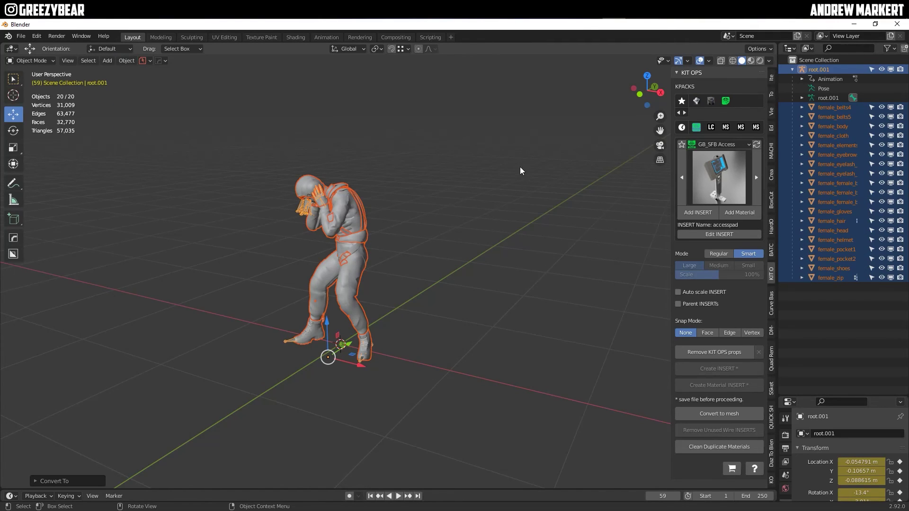
- Clear the parent of all selected objects while keeping their transformation, and delete the root.001 armature
right_click(486, 154)
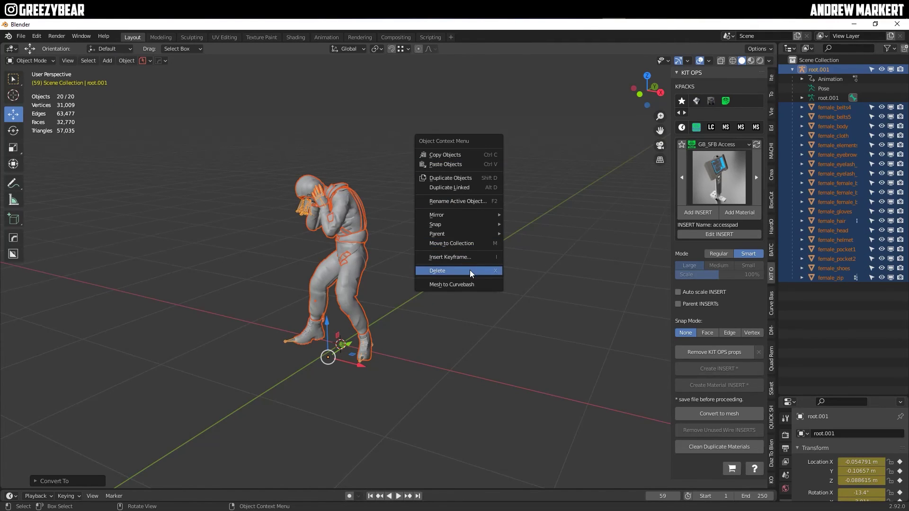
mouse_move(473, 235)
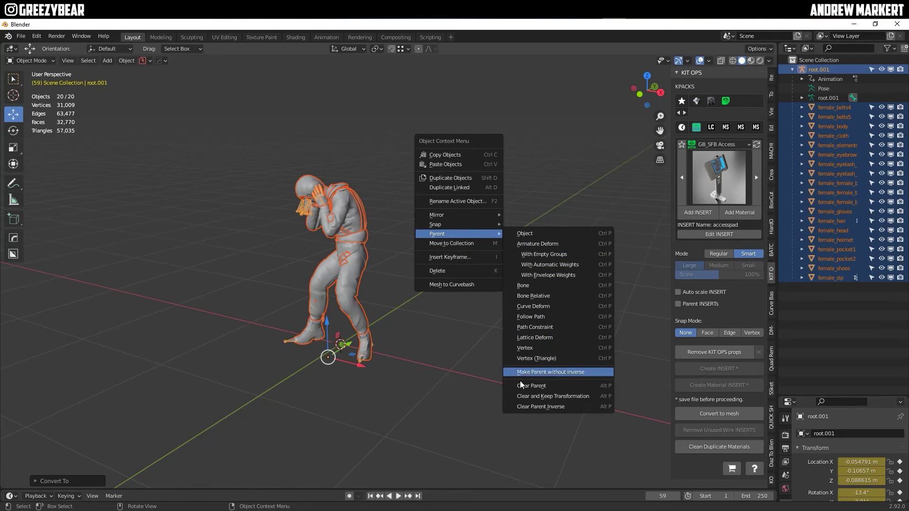
left_click(531, 397)
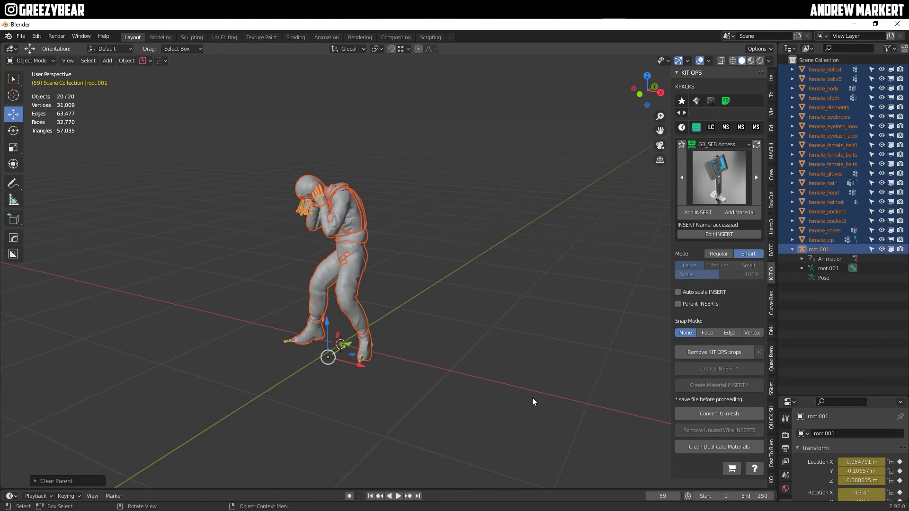
left_click(461, 154)
left_click(304, 213)
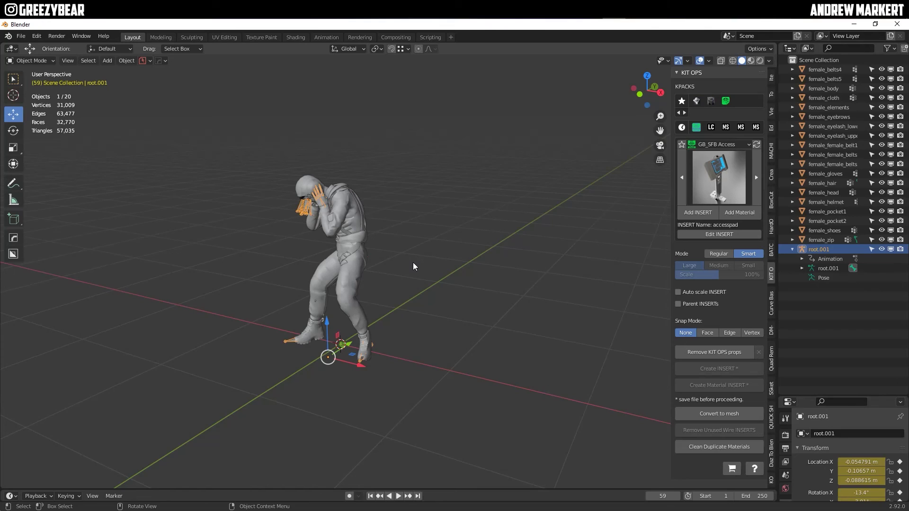
key("Delete")
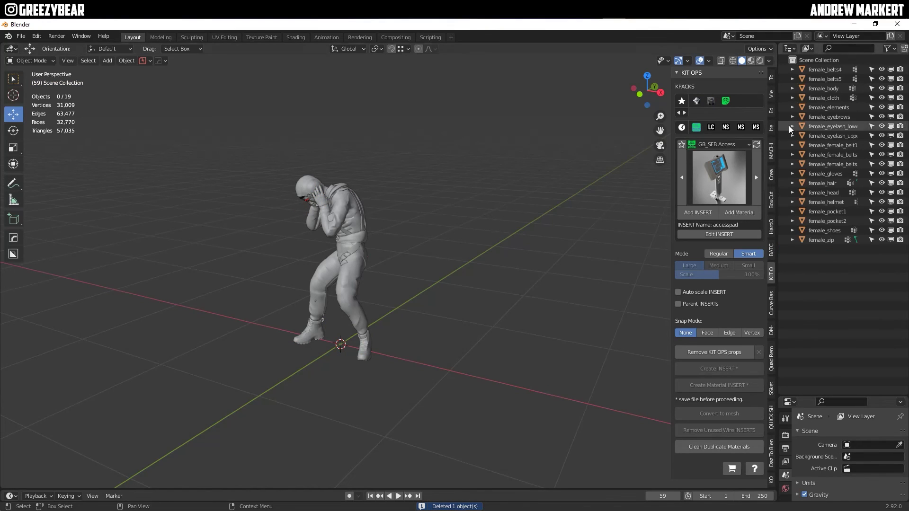
- Select all the pilot's meshes from female_belts4 to female_zip and join them into one object
left_click(803, 69)
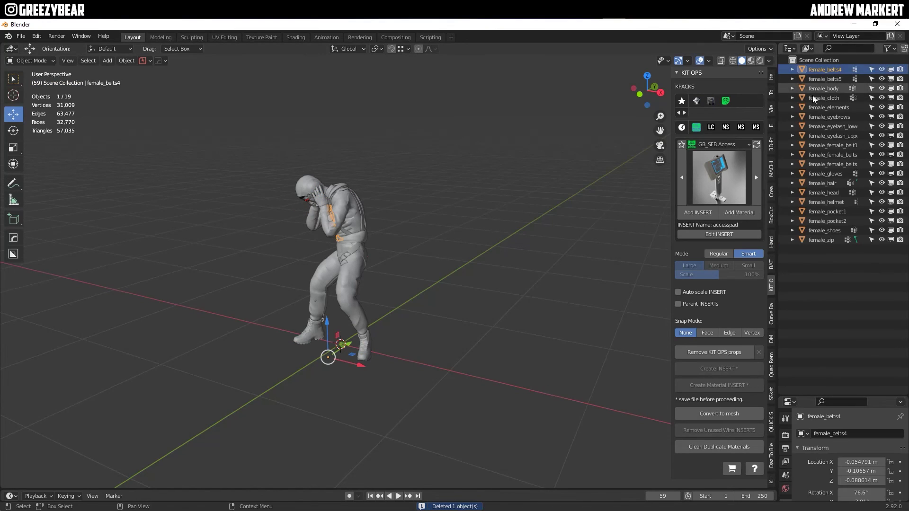
left_click(801, 237, "shift")
right_click(434, 145)
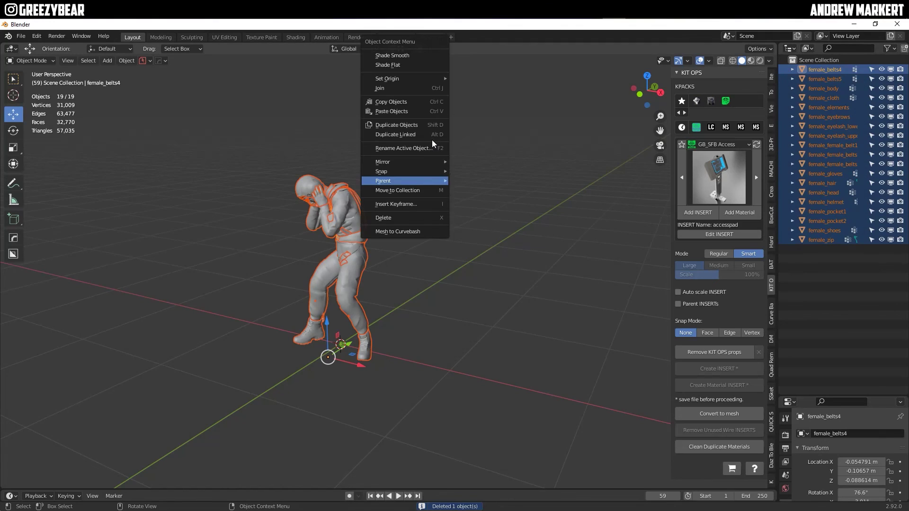
left_click(401, 90)
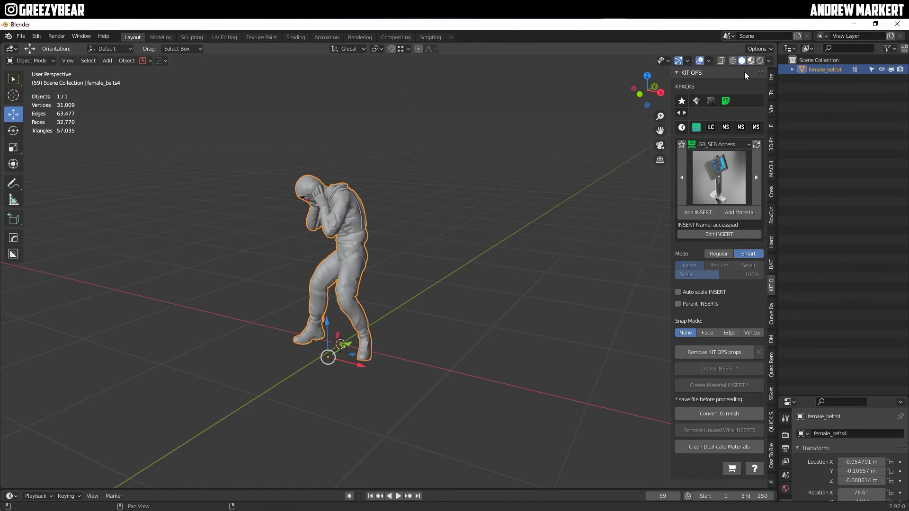
- Switch the viewport to Material Preview shading and deselect the joined pilot mesh
key("z")
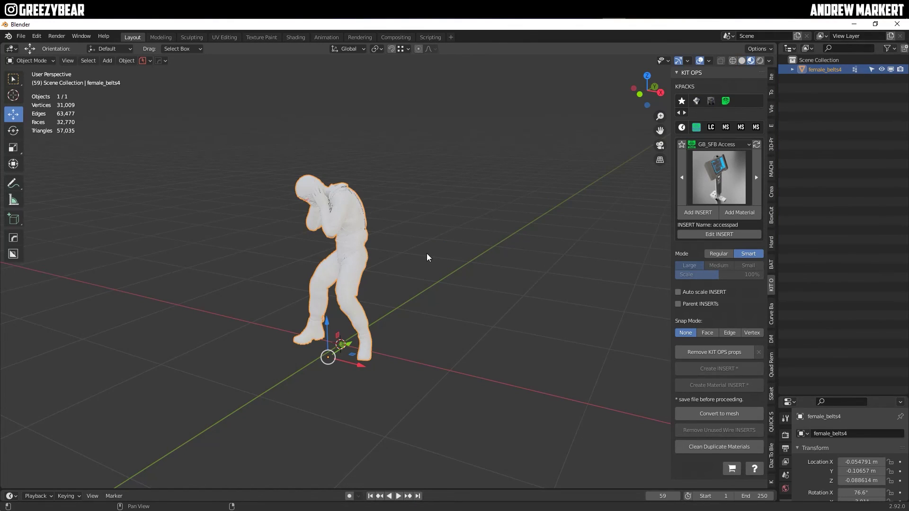
left_click(429, 254)
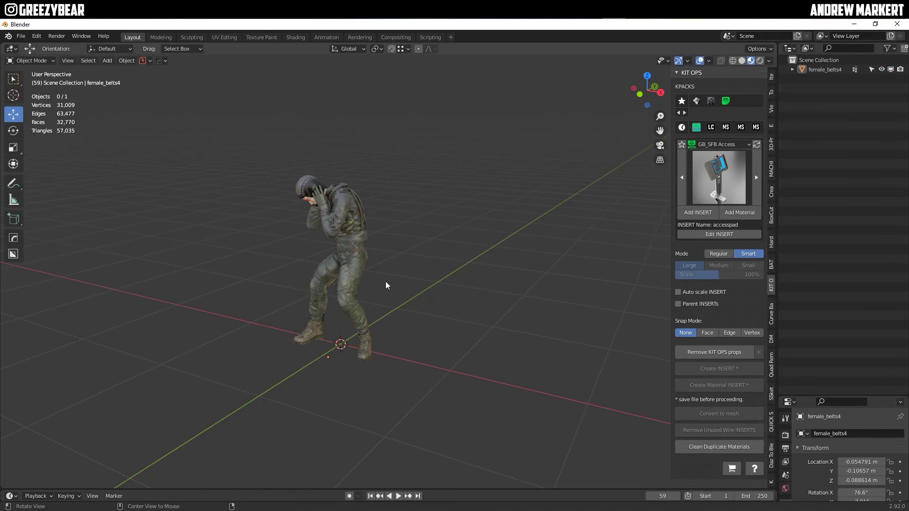
middle_click_drag(429, 253, 369, 275)
scroll(457, 257, "up", 4)
- Examine the pose and textures of the joined pilot mesh up close and from several sides, toggling the viewport overlays
left_click(700, 61)
left_click(426, 280)
middle_click_drag(475, 295, 434, 351)
middle_click_drag(463, 321, 413, 306)
scroll(414, 320, "up", 3)
scroll(413, 305, "up", 2)
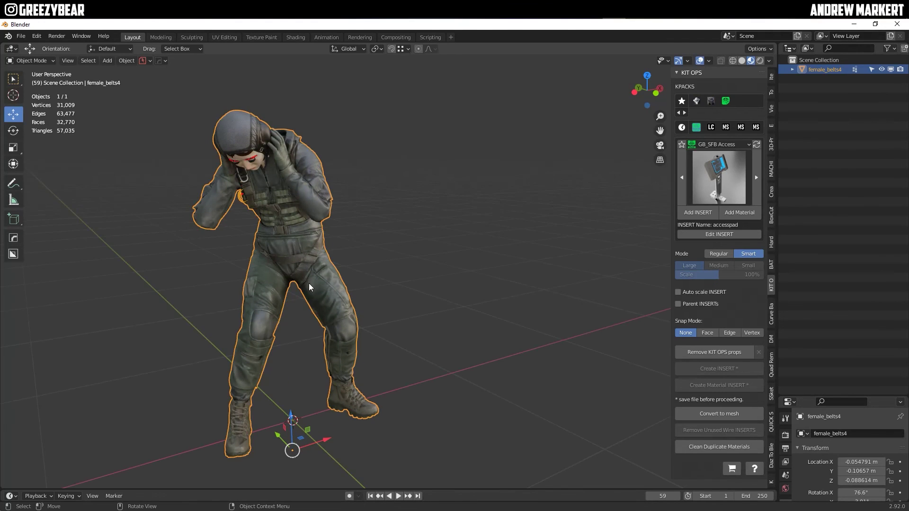
left_click(701, 61)
scroll(309, 283, "down", 3)
middle_click_drag(309, 284, 428, 319)
scroll(393, 286, "up", 1)
scroll(376, 308, "up", 1)
scroll(454, 310, "up", 2)
scroll(428, 319, "down", 1)
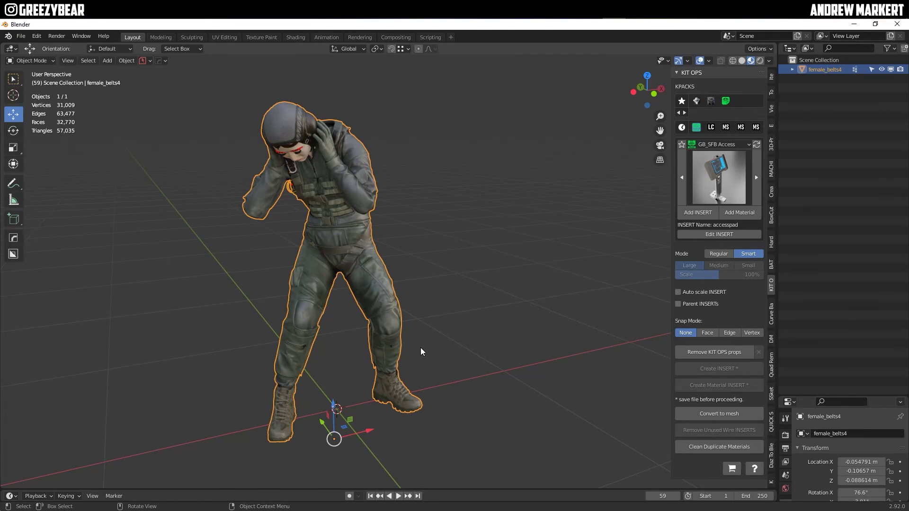
scroll(421, 348, "down", 1)
middle_click_drag(421, 348, 432, 318)
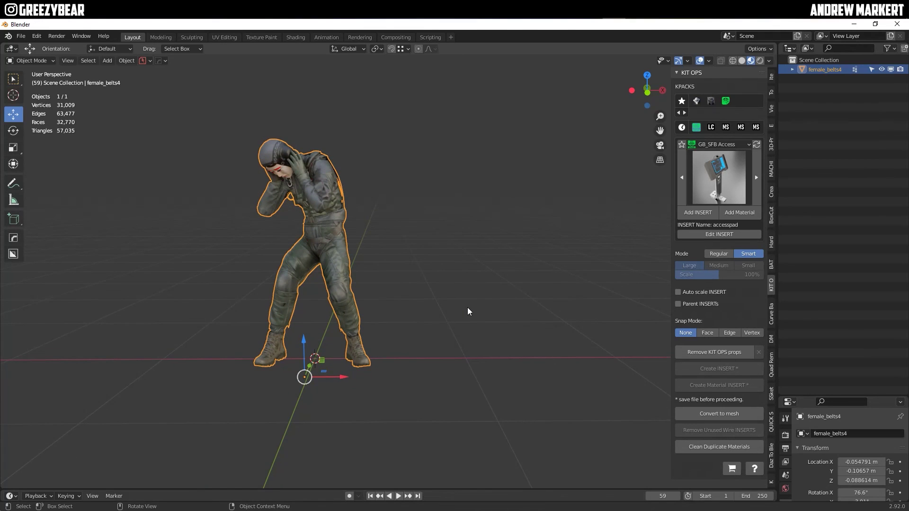